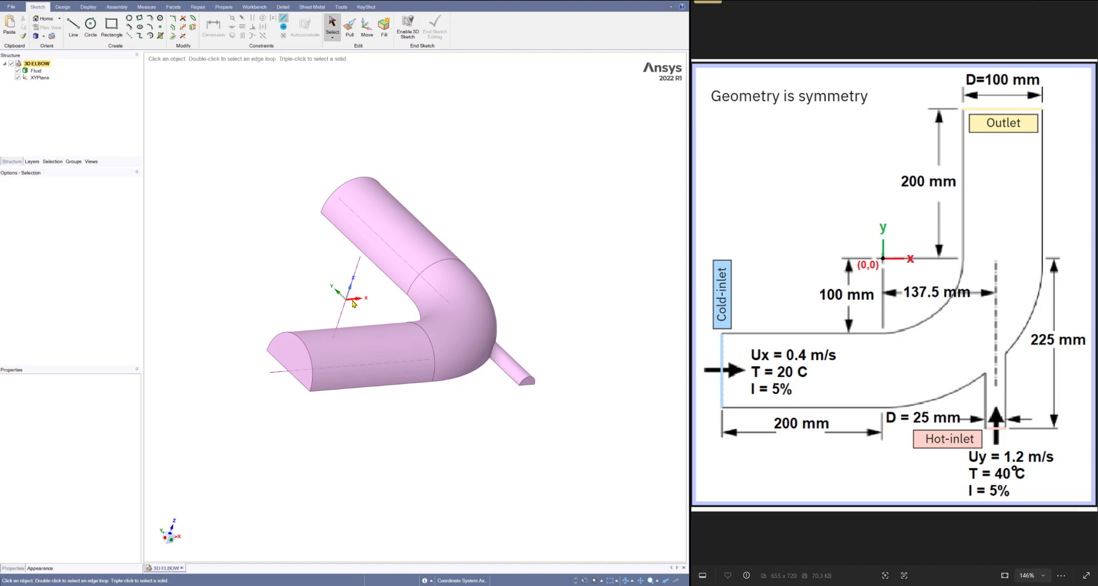
- Examine the finished 3D elbow model from several angles against the dimensioned reference drawing
left_click(869, 291)
scroll(513, 448, "down", 1)
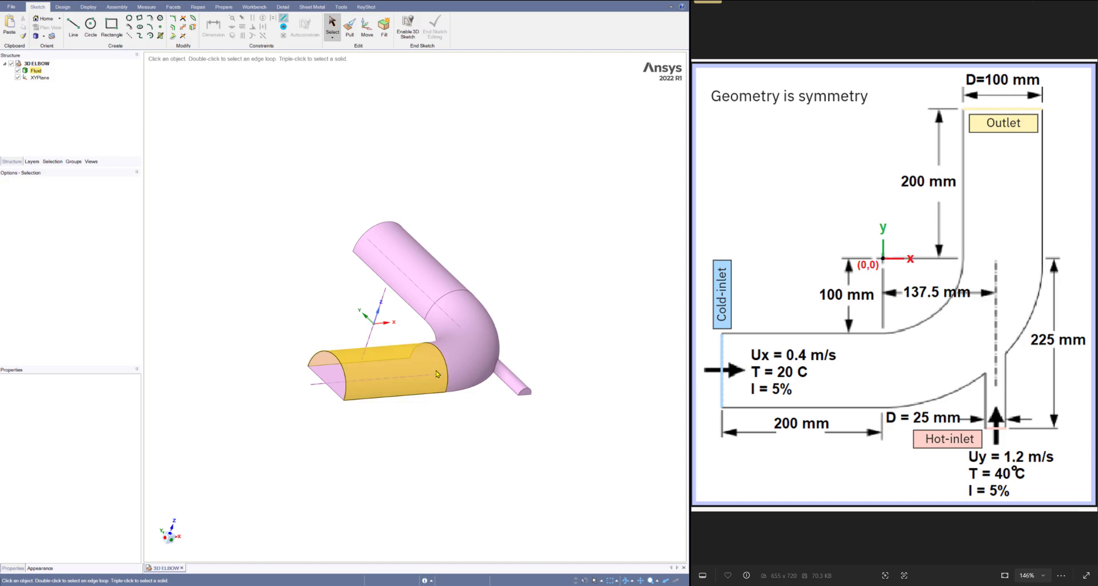
middle_click_drag(536, 317, 518, 364)
left_click(36, 38)
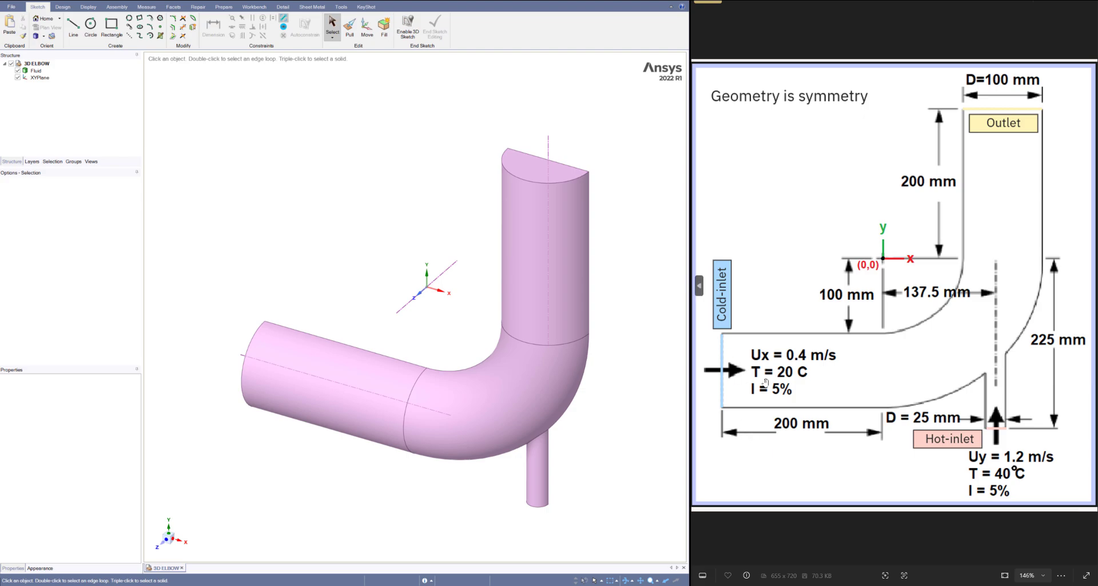
left_click(999, 437)
left_click(53, 75)
middle_click_drag(652, 287, 572, 314)
middle_click_drag(304, 438, 386, 411)
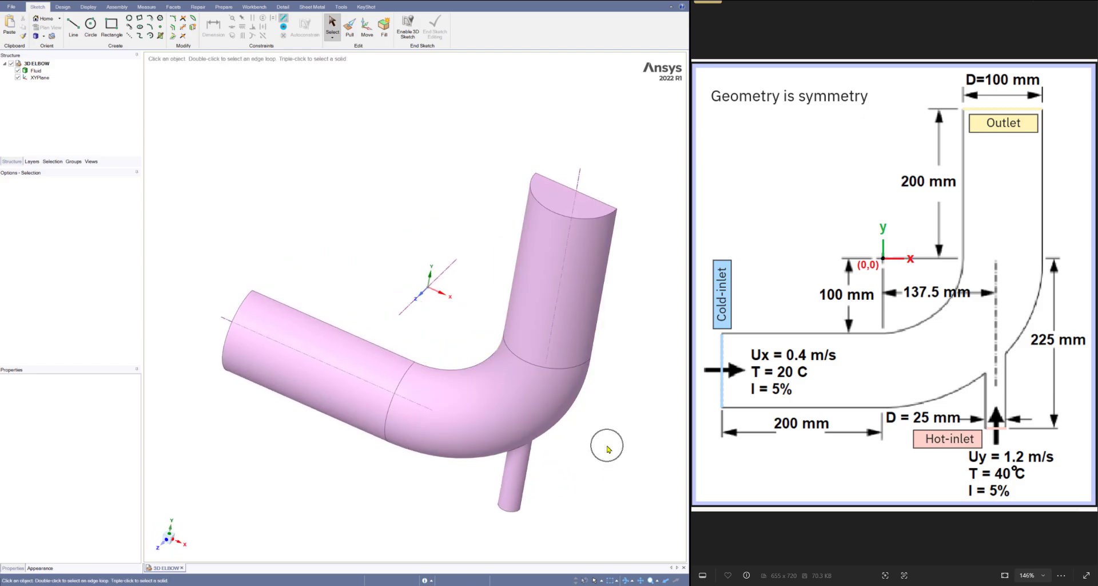
middle_click_drag(606, 439, 597, 432)
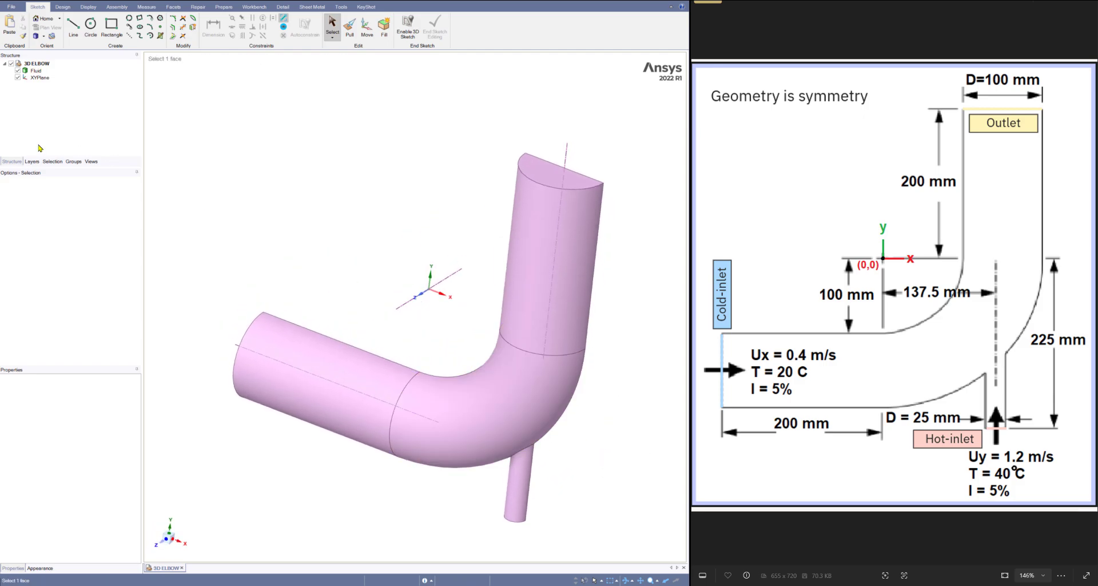
- Show the elbow's named selections and inspect the symmetry, hot-inlet and cold-inlet faces on the model
left_click(74, 162)
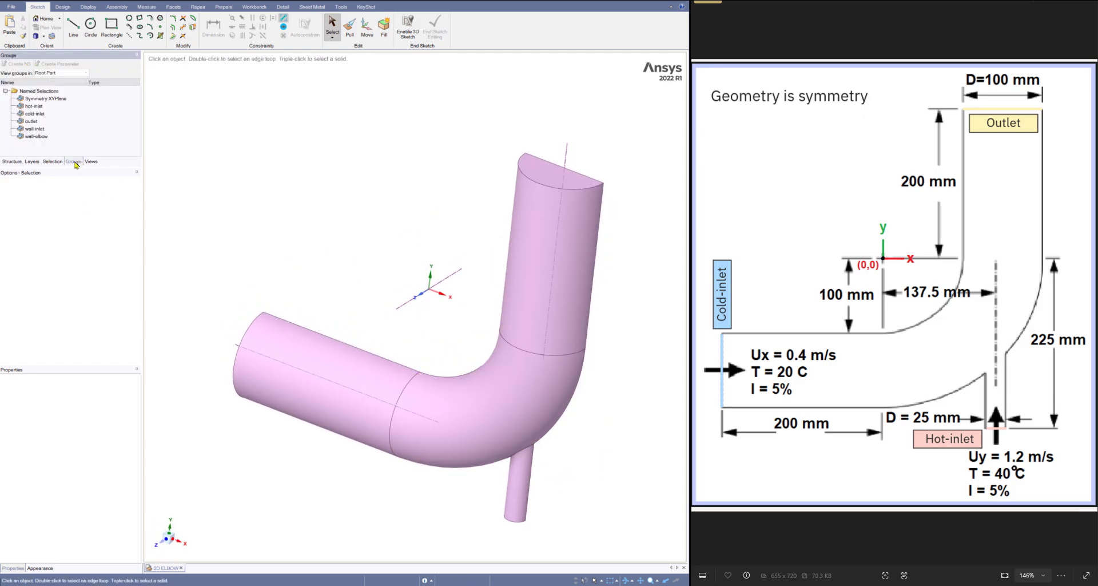
left_click(46, 99)
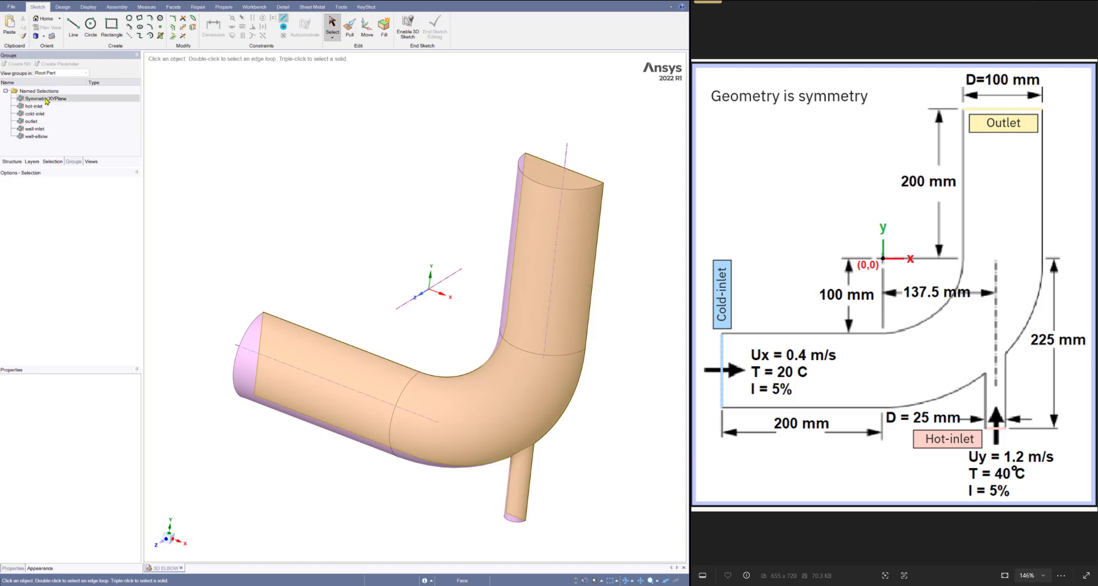
left_click(35, 138)
left_click(178, 173)
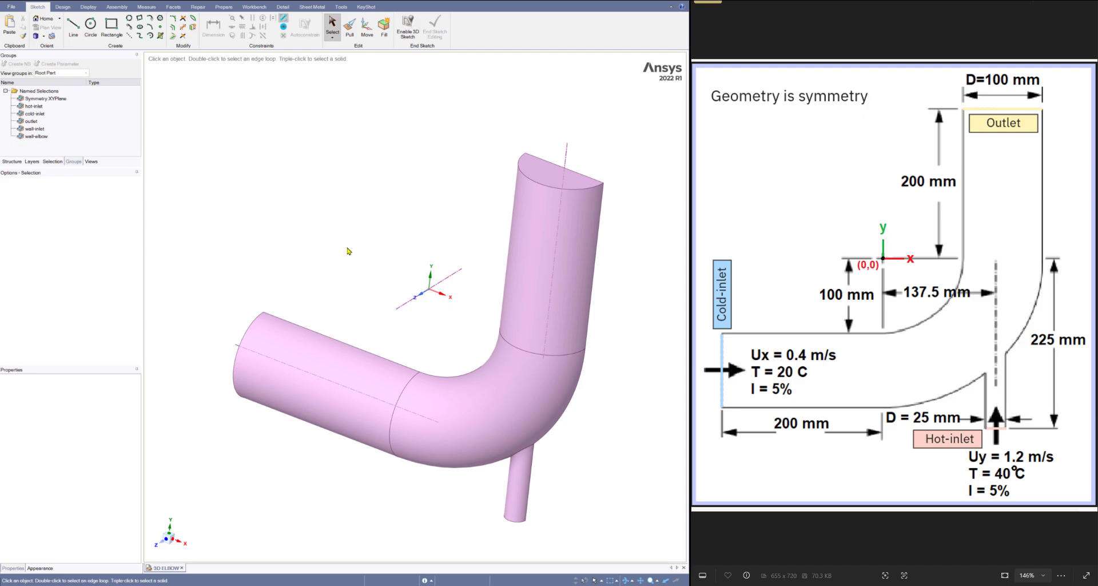
left_click(33, 106)
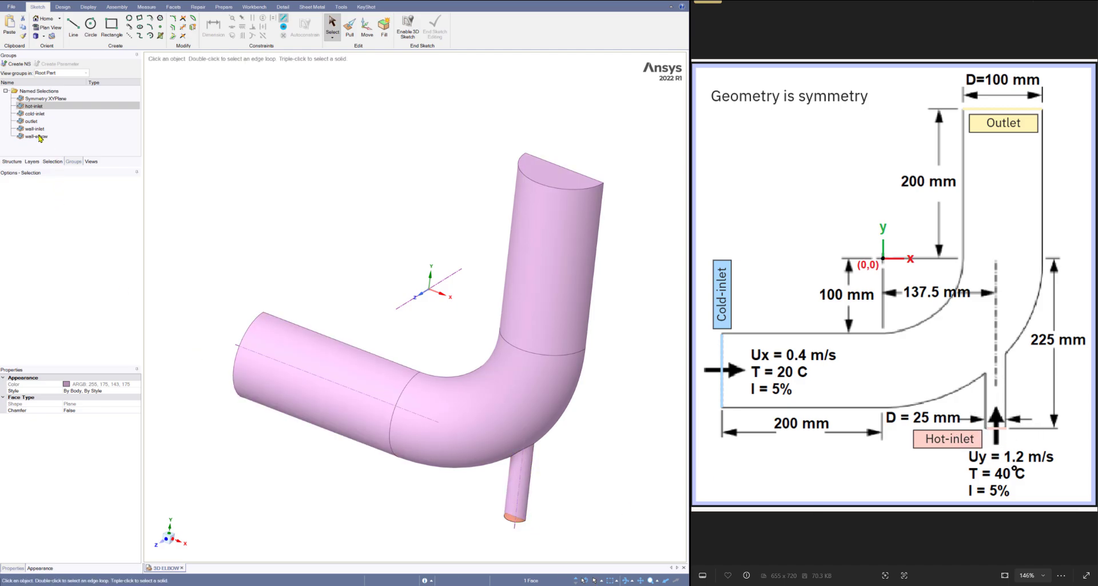
left_click(23, 113)
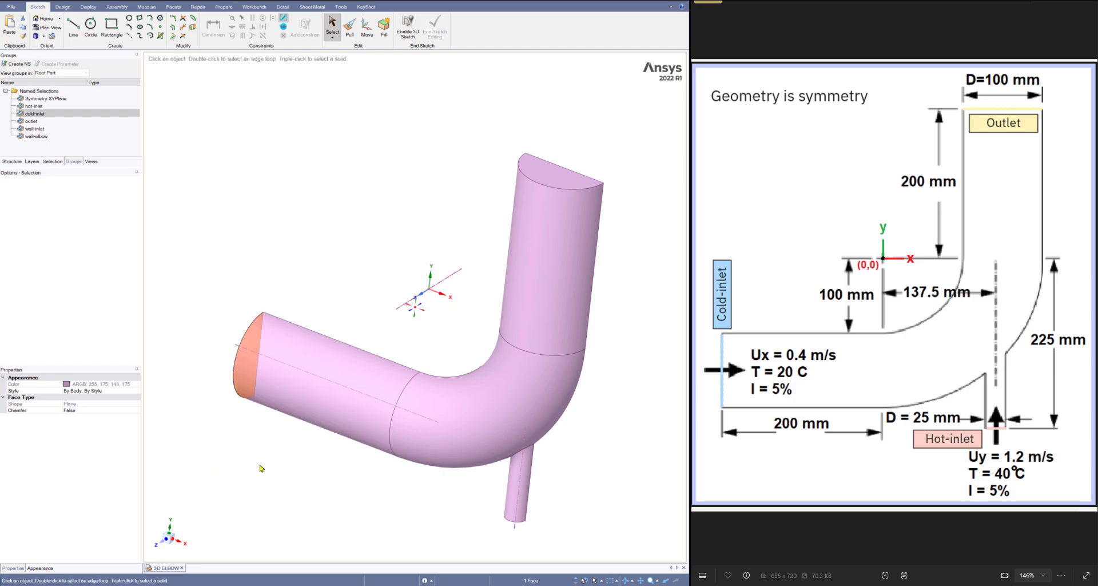
middle_click_drag(262, 467, 309, 476)
scroll(210, 245, "down", 2)
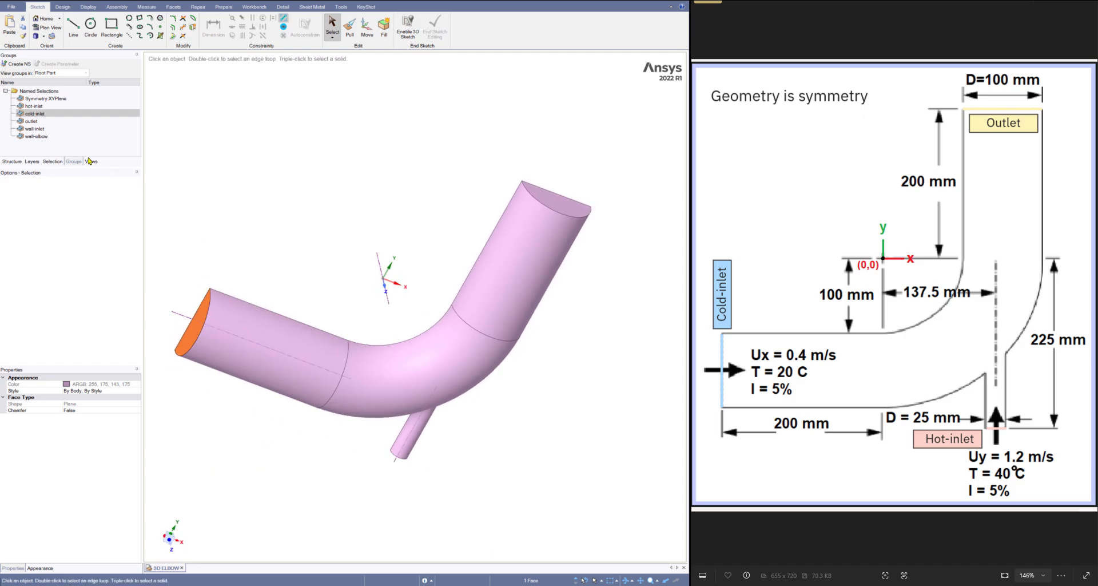
- Inspect the faces assigned to the outlet, wall-inlet and wall-elbow named selections
left_click(31, 120)
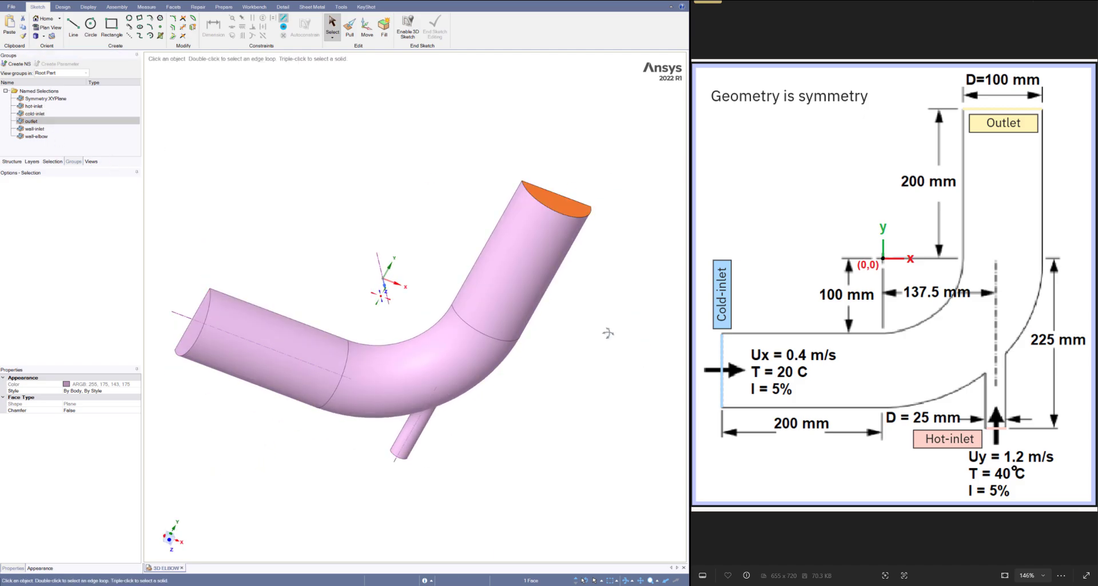
middle_click_drag(578, 195, 589, 316)
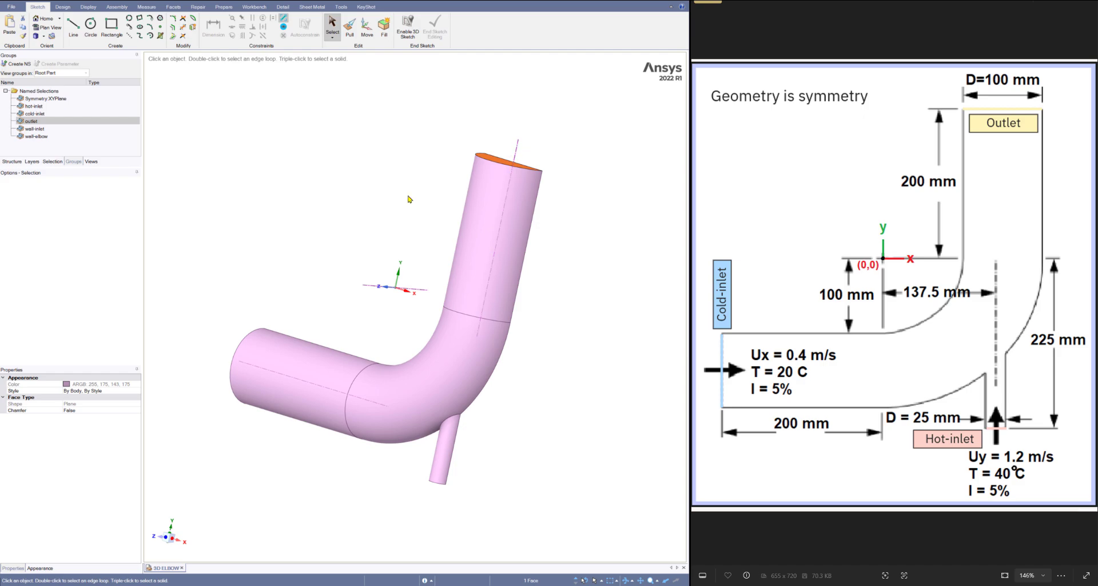
left_click(34, 129)
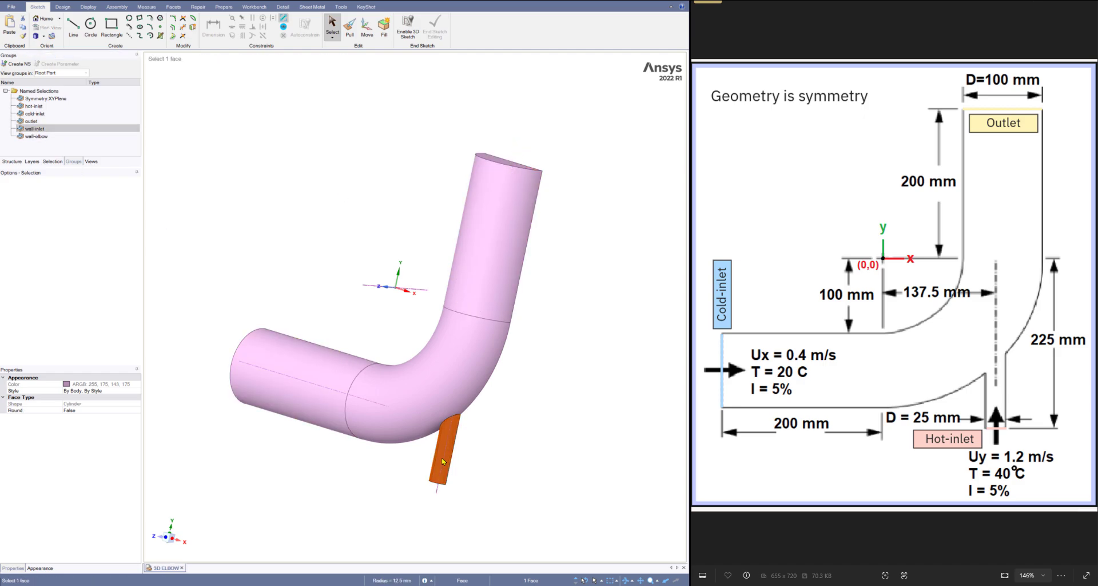
middle_click_drag(606, 508, 418, 496)
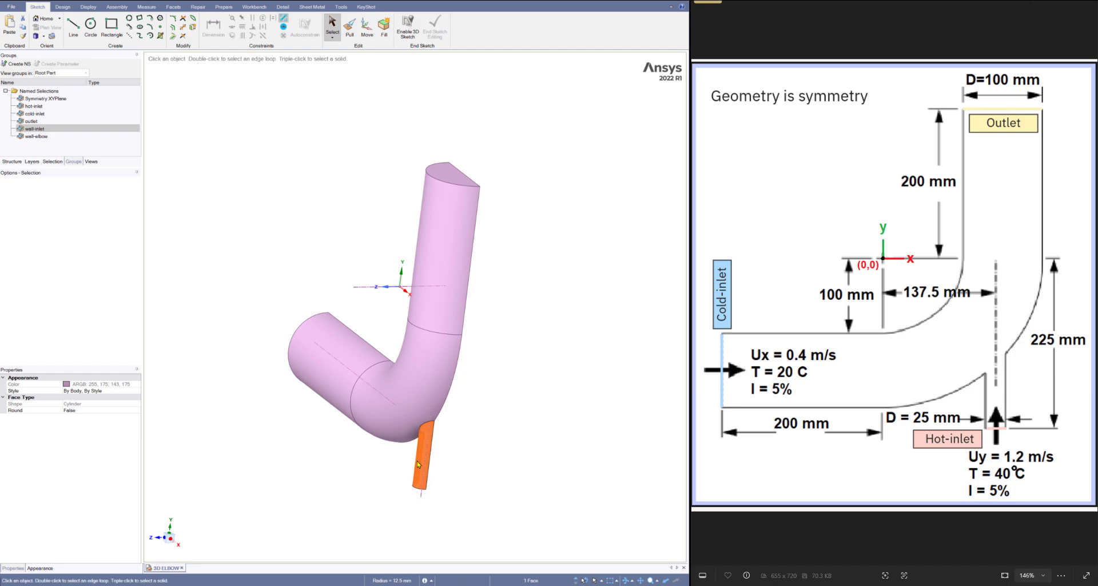
left_click(35, 136)
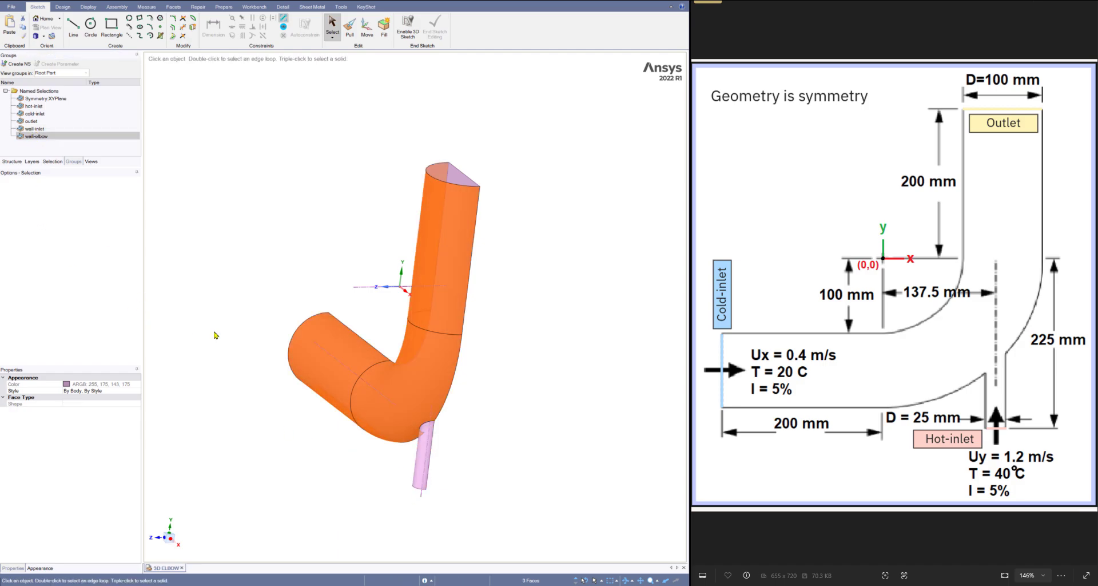
middle_click_drag(296, 461, 329, 474)
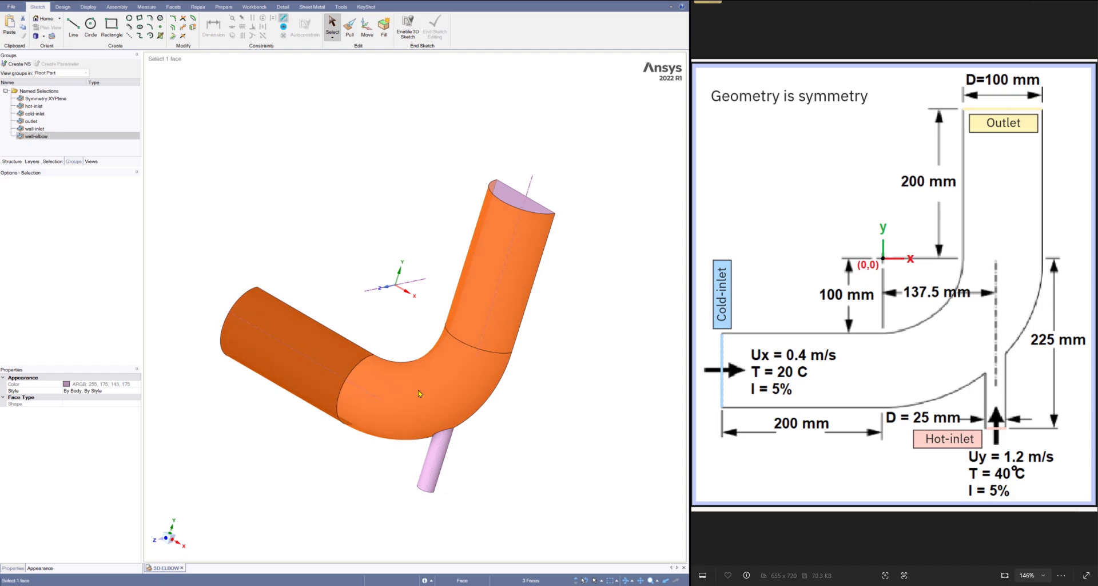
middle_click_drag(564, 448, 503, 440)
- Inspect the Symmetry XYPlane faces from both sides, then return to the model structure and the home view
left_click(45, 98)
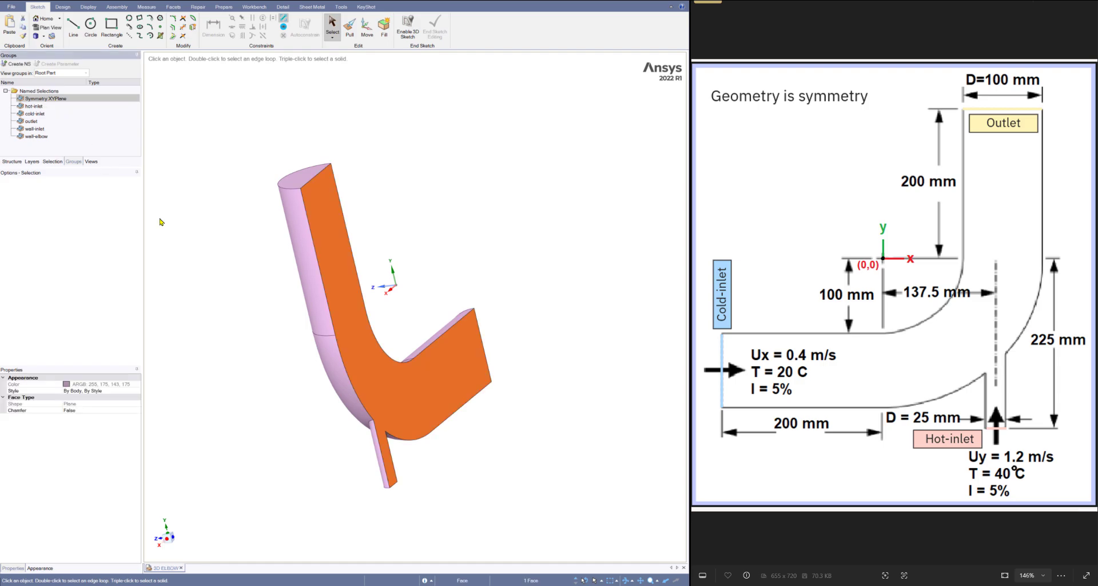
key("v")
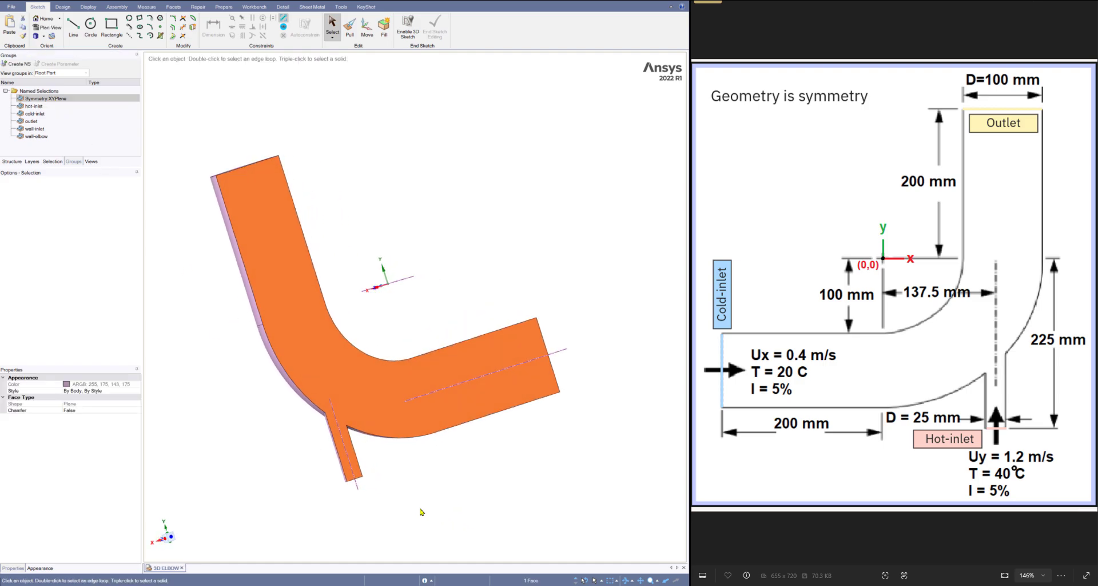
middle_click_drag(422, 514, 485, 513)
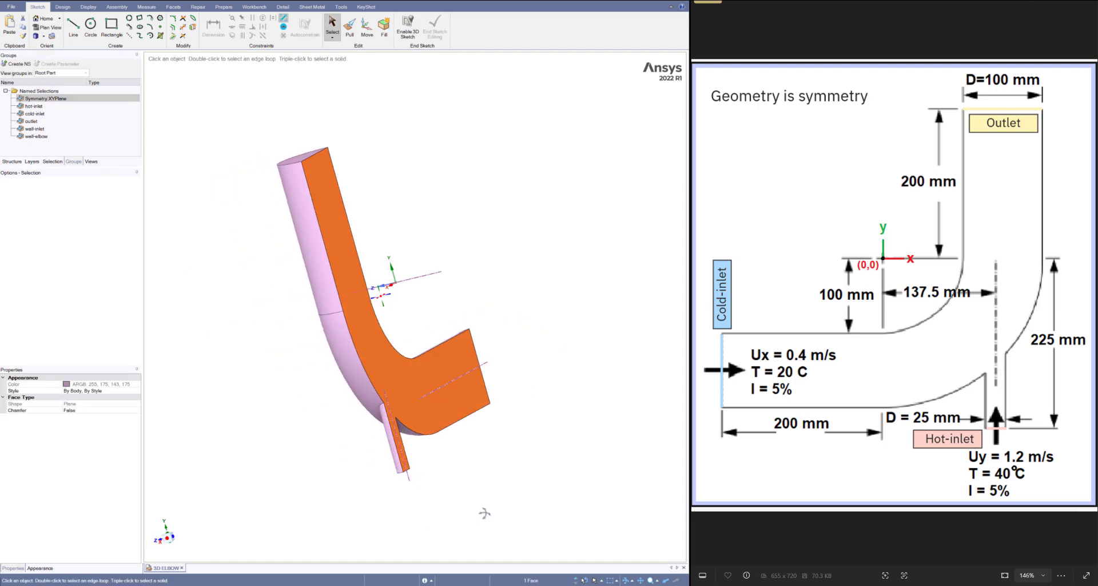
key("v")
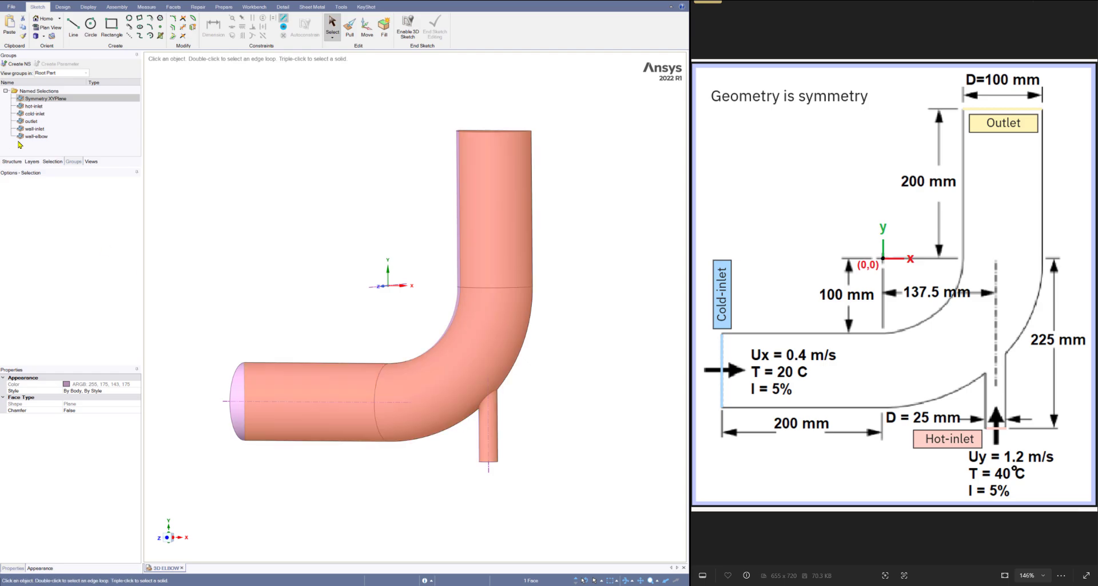
left_click(11, 161)
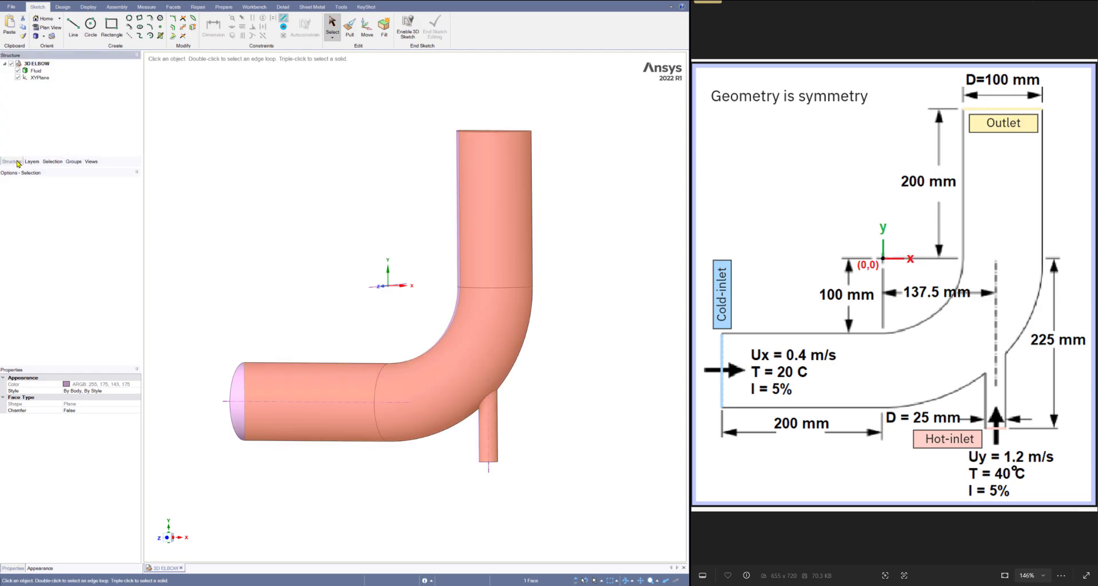
left_click(261, 201)
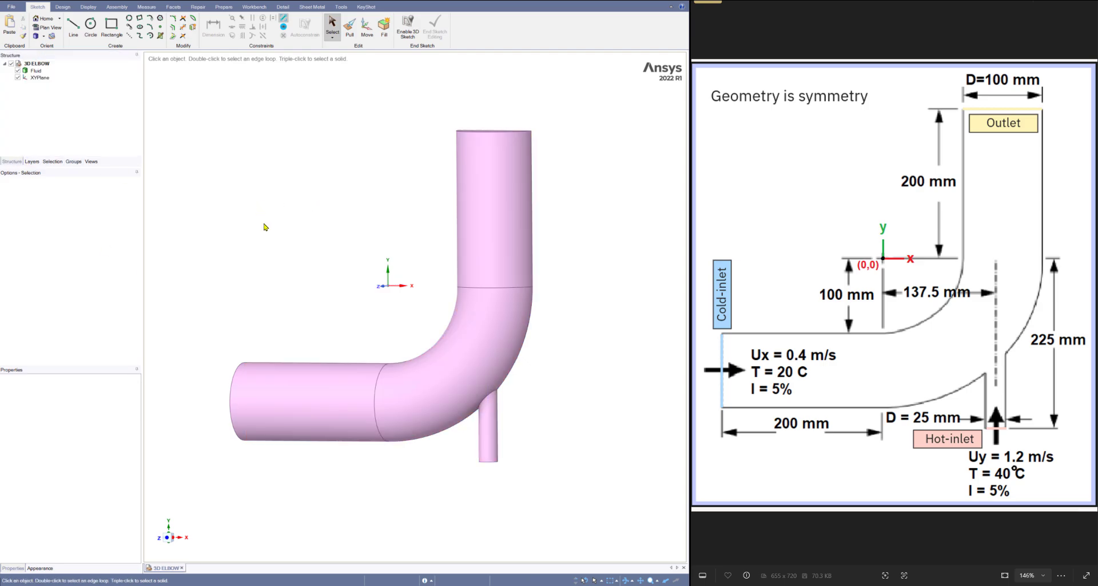
left_click(34, 35)
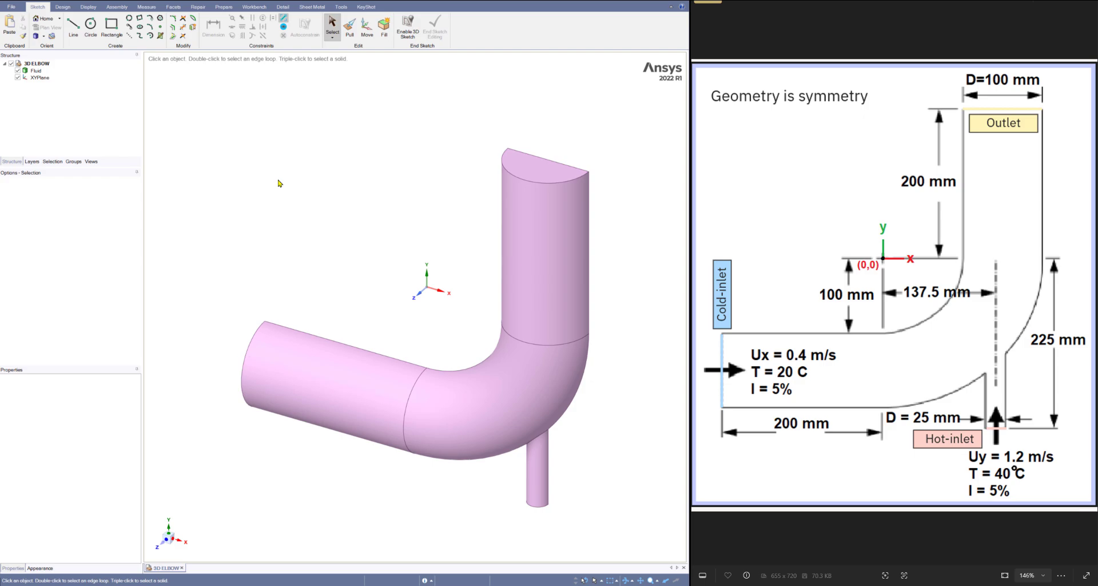
- Create a new design, place its sketch grid on the XY plane and view it in plan
key("ctrl+n")
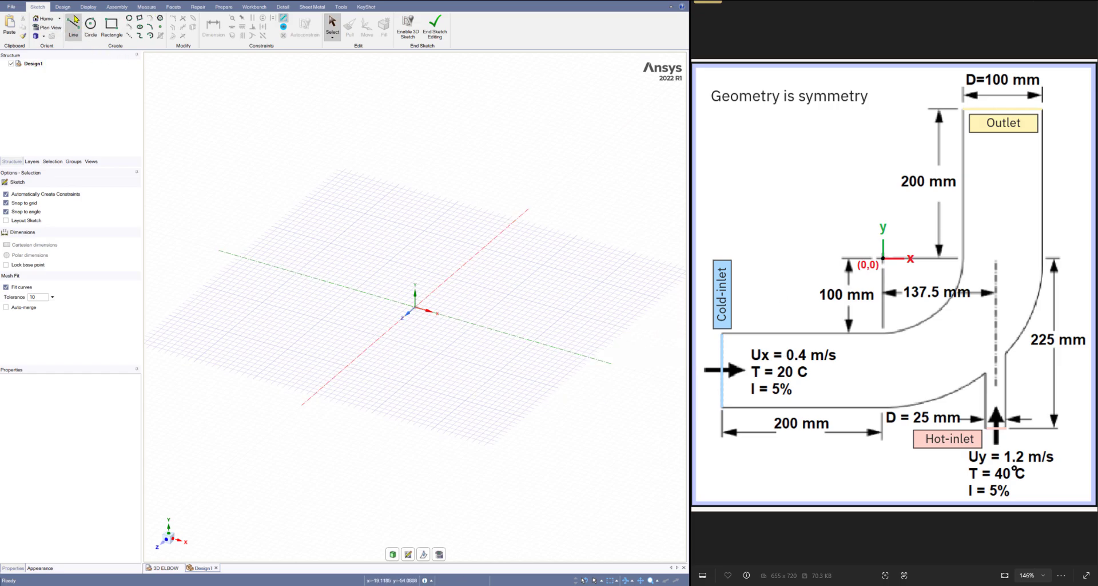
left_click(56, 8)
left_click(105, 39)
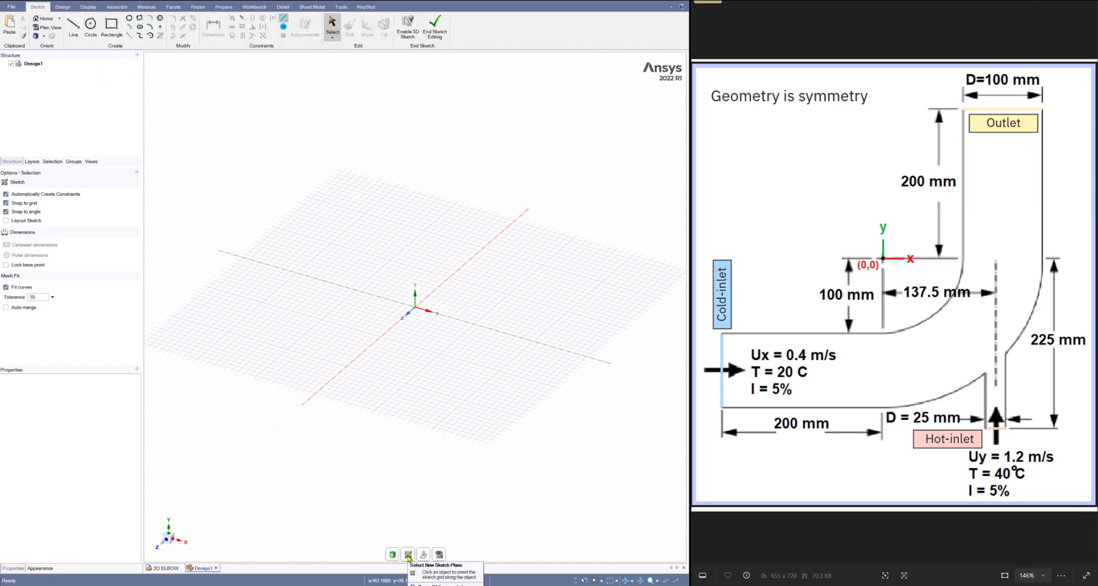
left_click(409, 555)
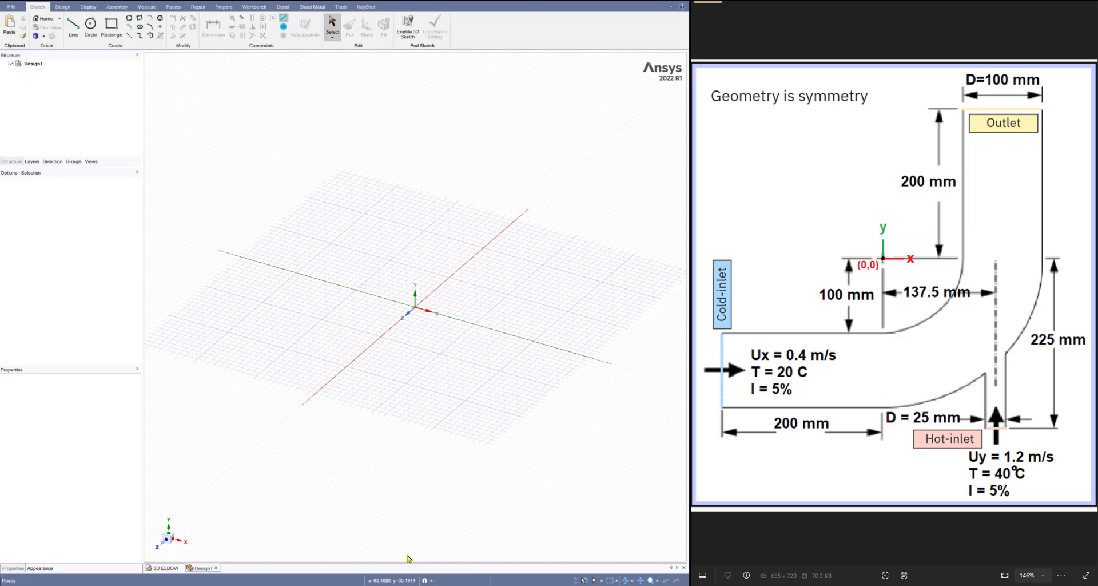
left_click(458, 283)
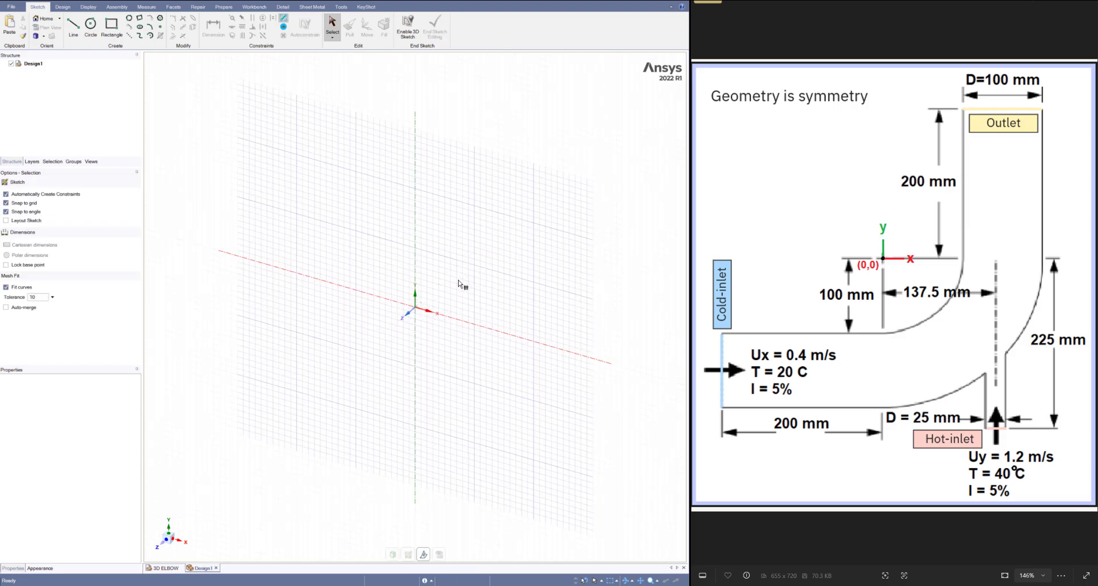
left_click(440, 559)
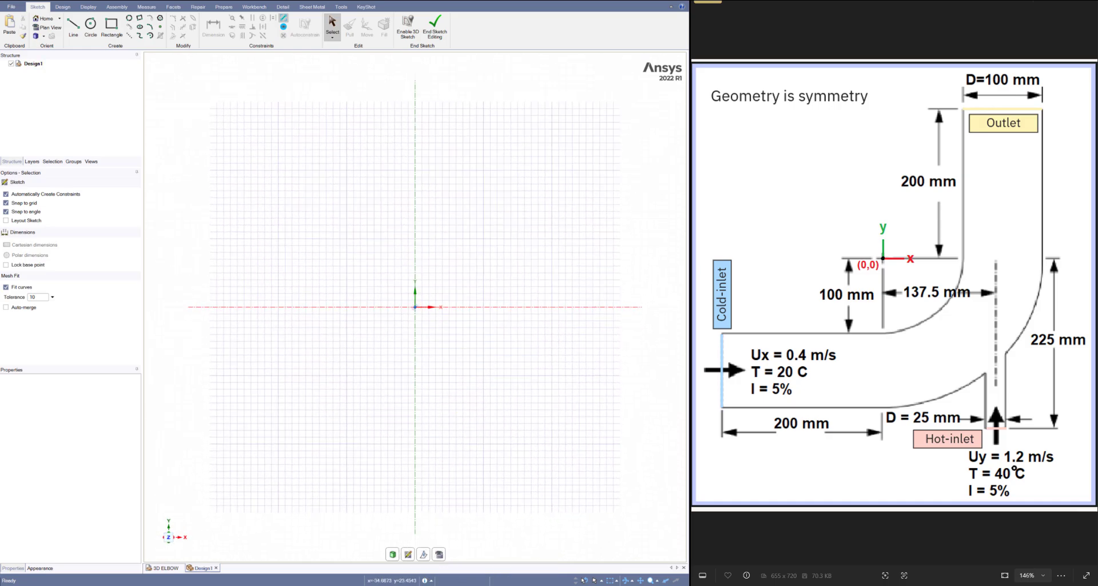
- Insert a coordinate system at the origin of the sketch grid and rename it XYPlane
left_click(63, 7)
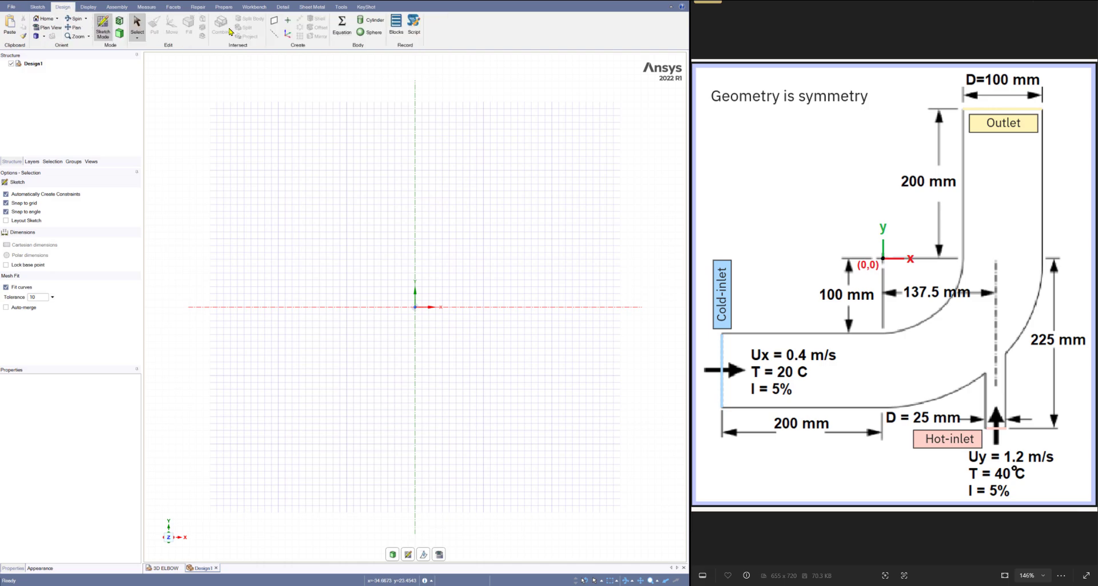
left_click(286, 36)
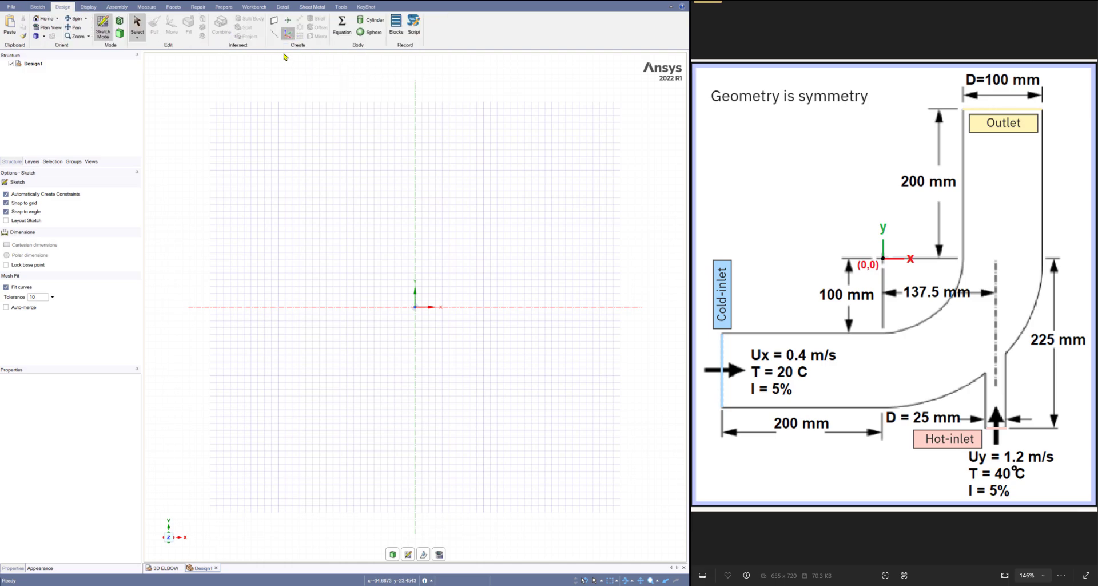
left_click(416, 309)
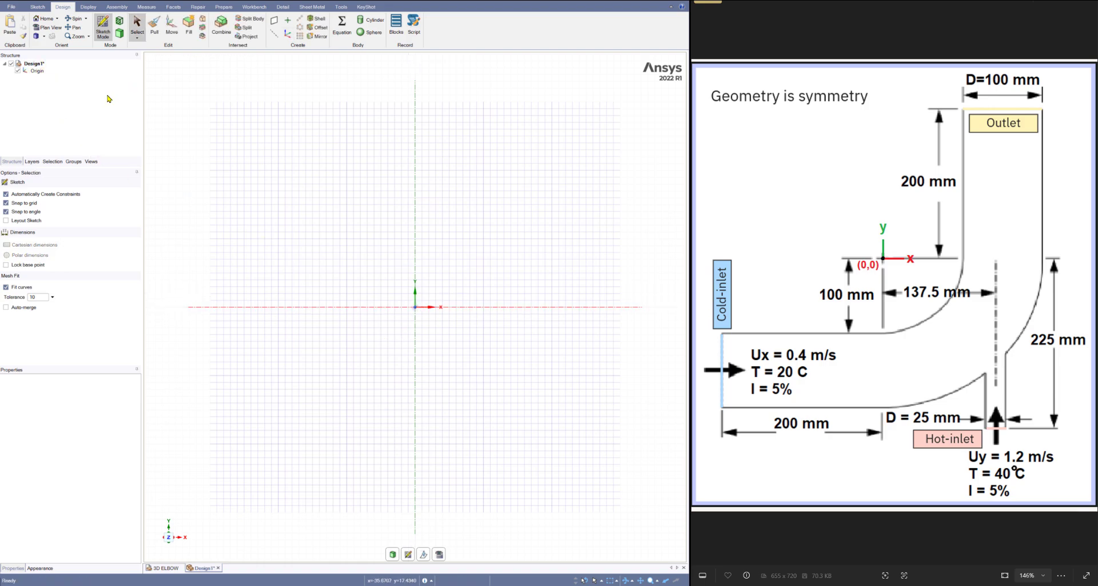
right_click(37, 71)
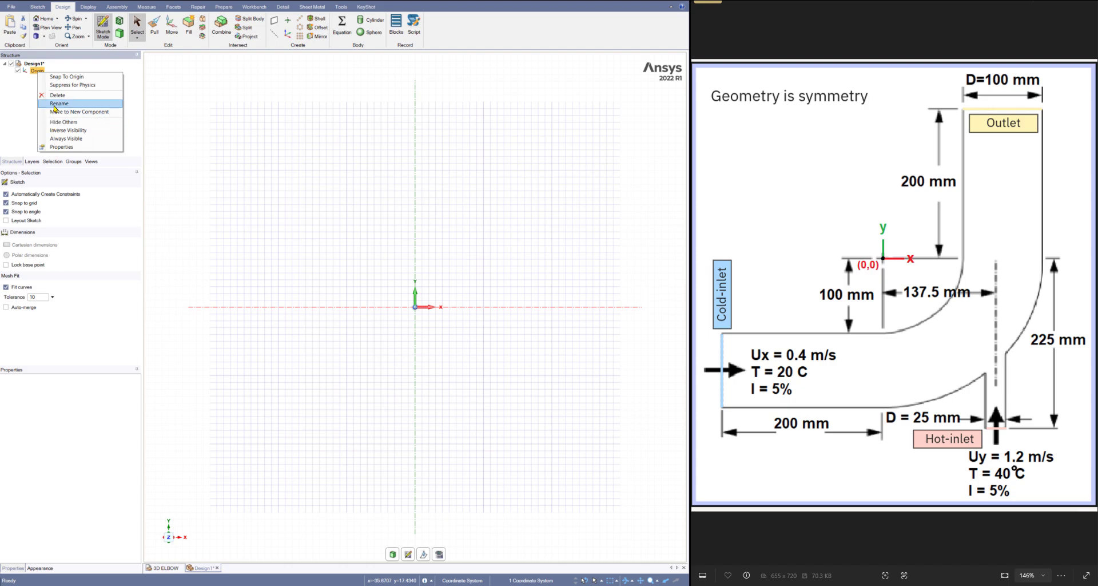
left_click(56, 104)
type("ux")
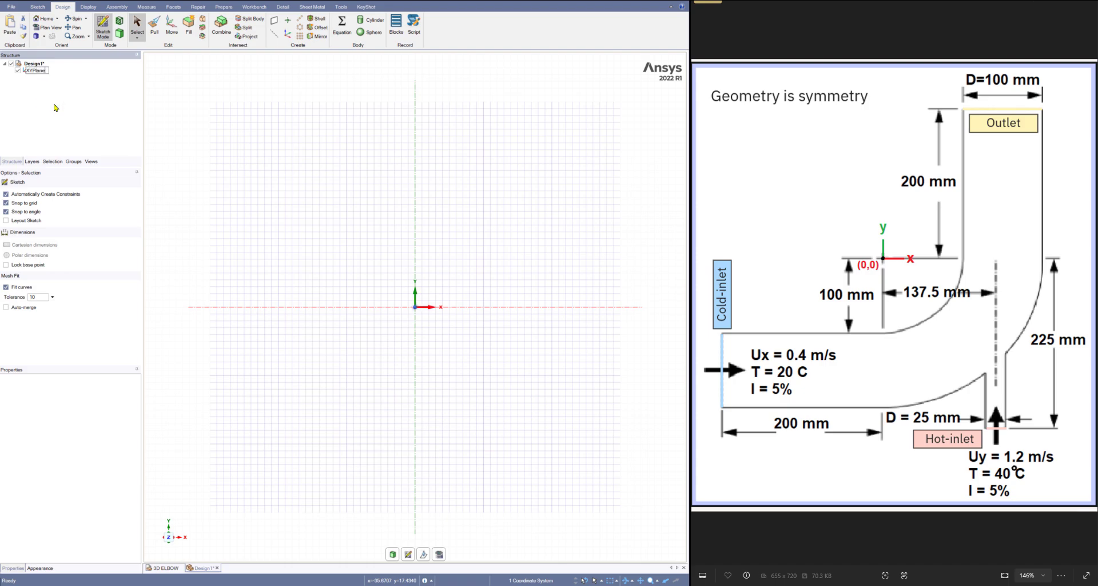
key("Return")
- Start a sketch line using Cartesian dimensions from the origin, with its start point at X -200 mm, Y -100 mm
left_click(38, 7)
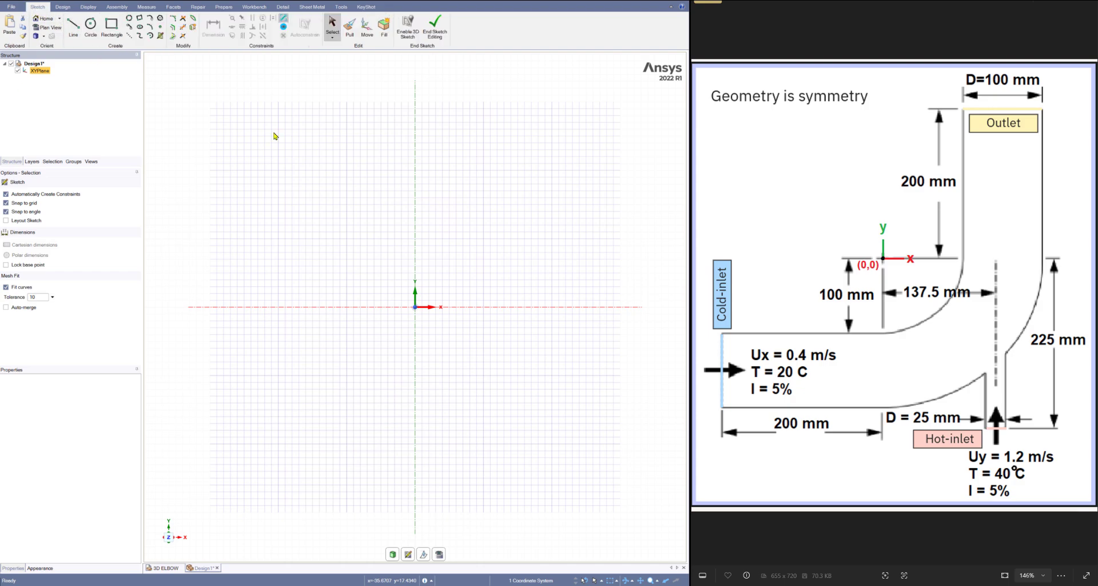
key("ctrl")
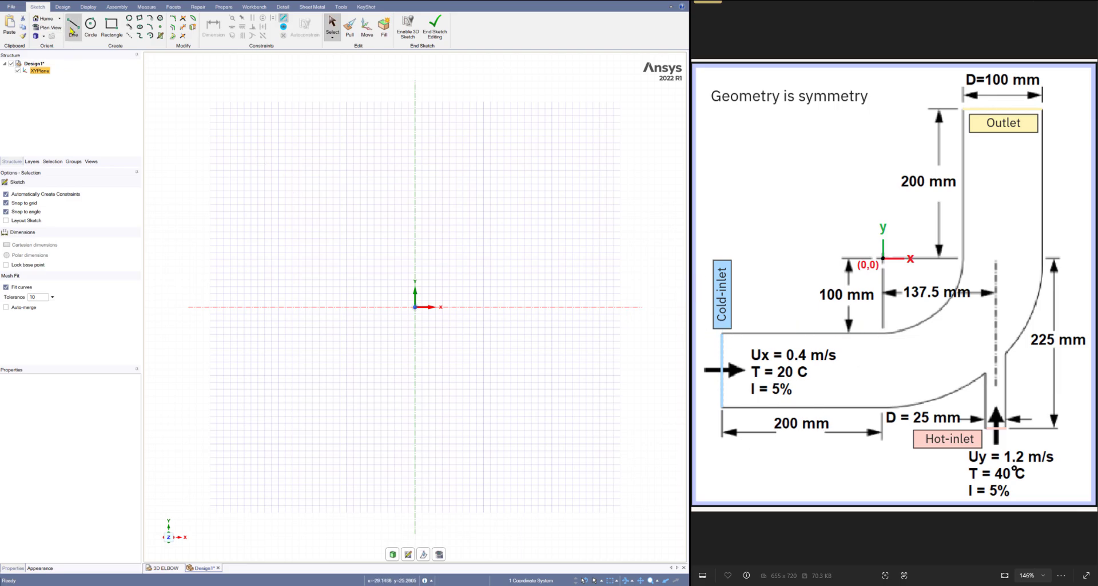
left_click(72, 30)
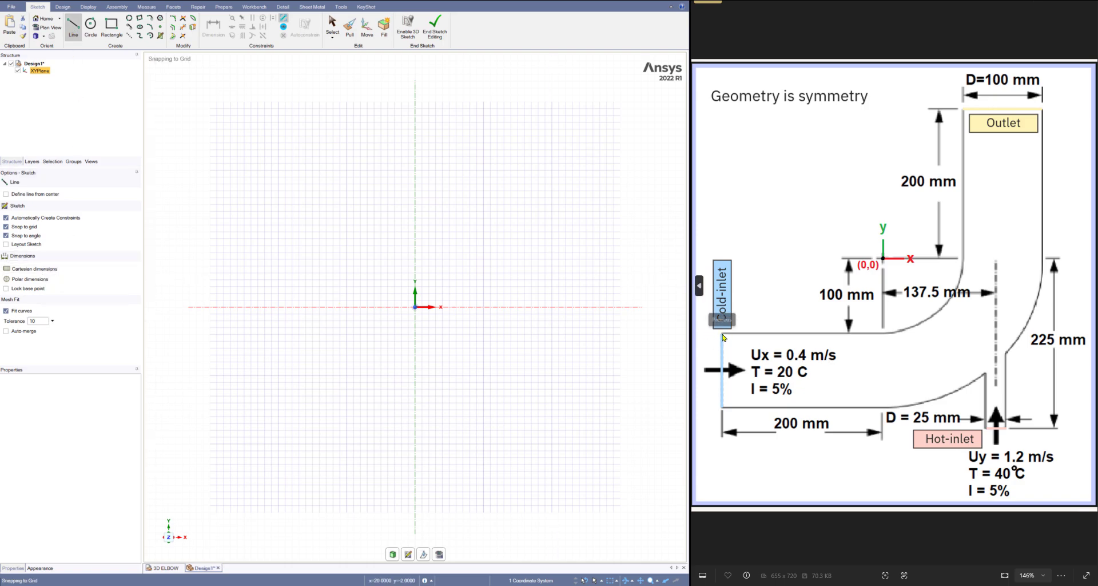
left_click(723, 336)
left_click(21, 271)
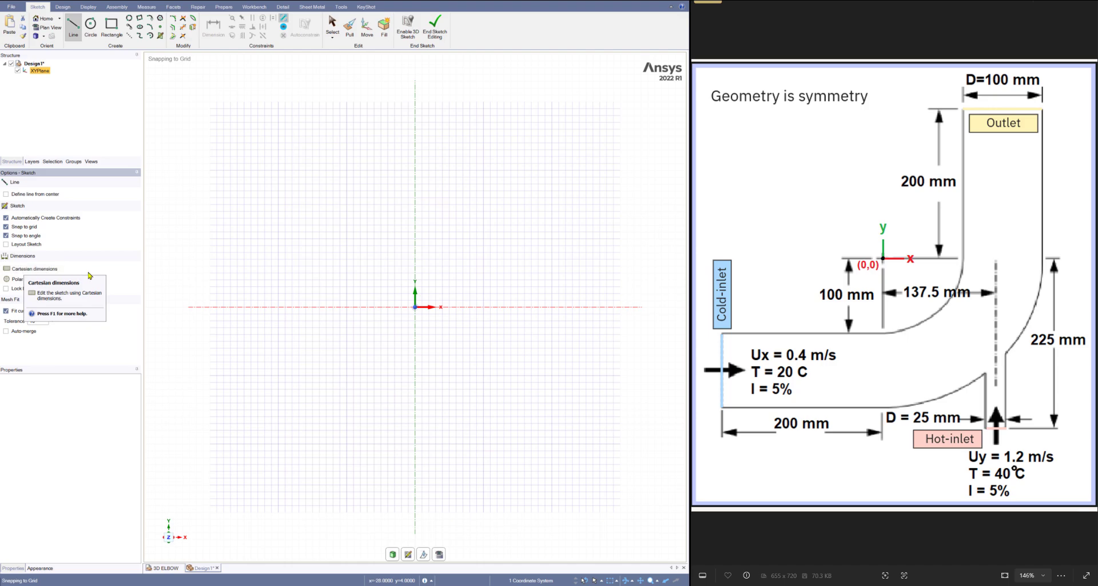
left_click(72, 31)
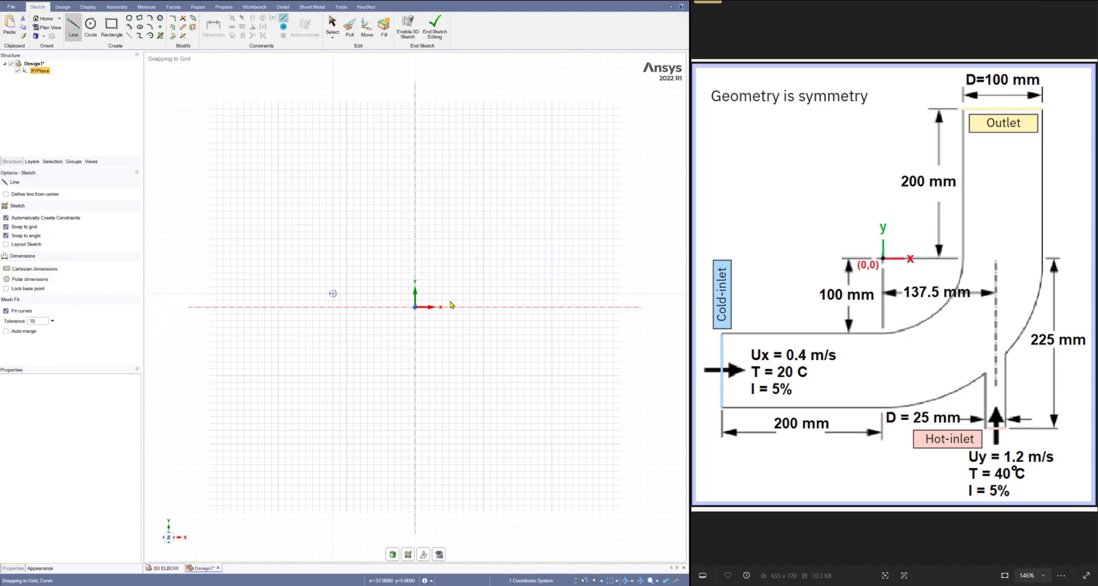
left_click(415, 308)
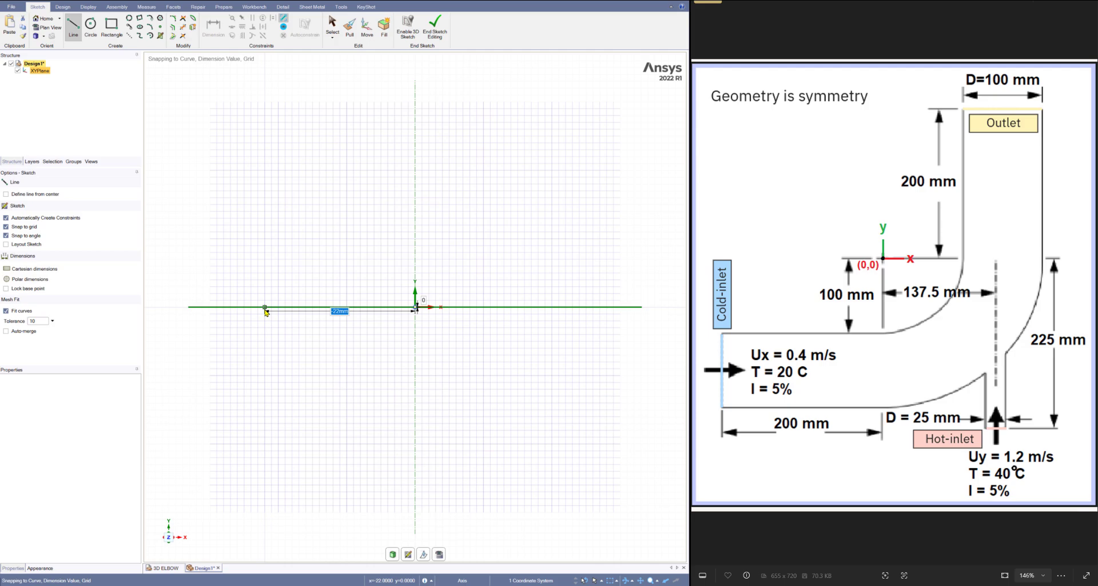
type("-200")
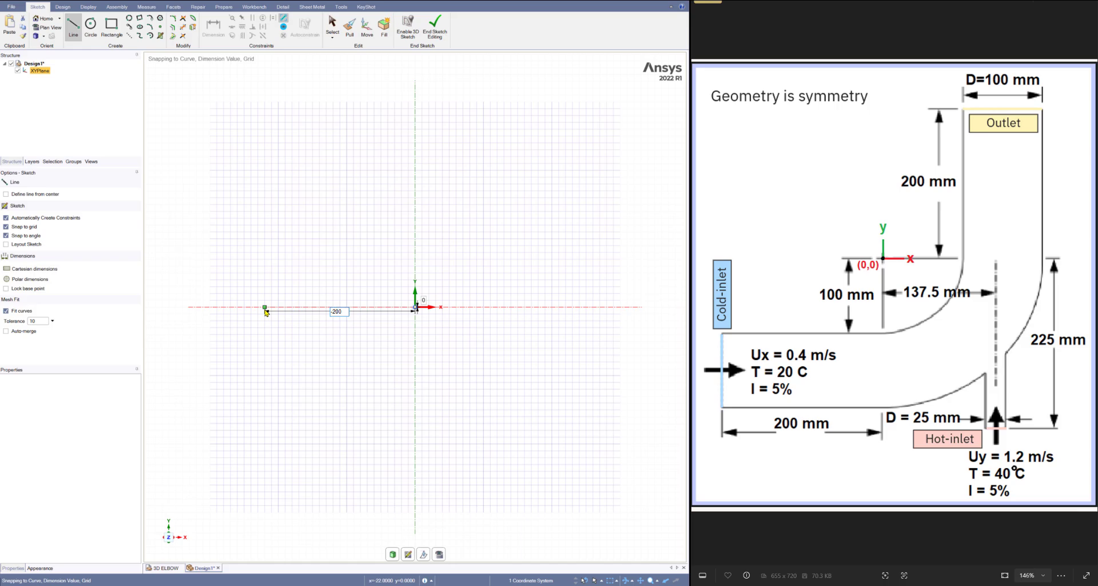
key("Tab")
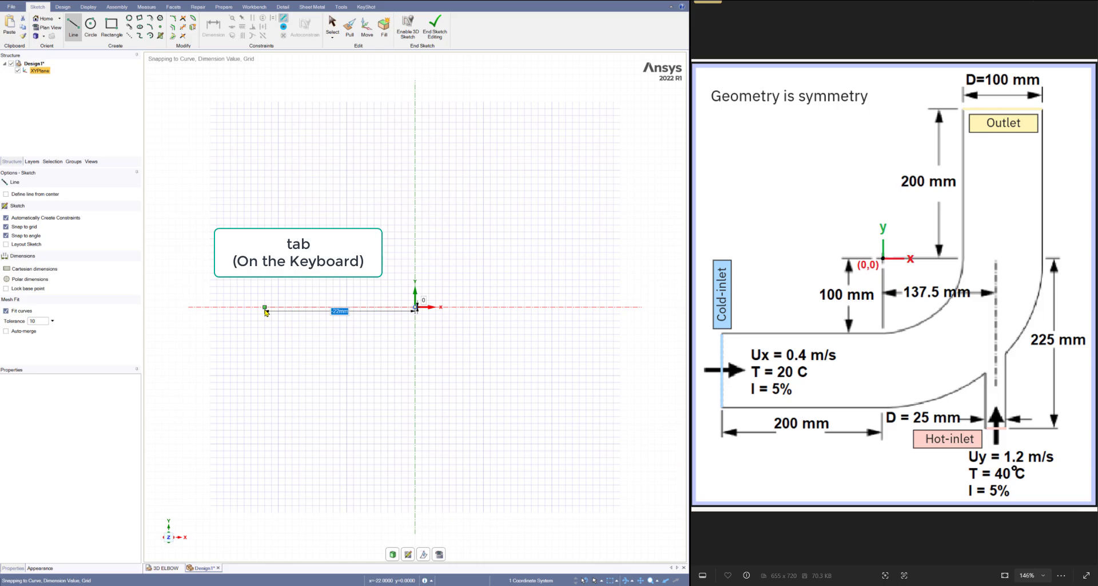
key("Tab")
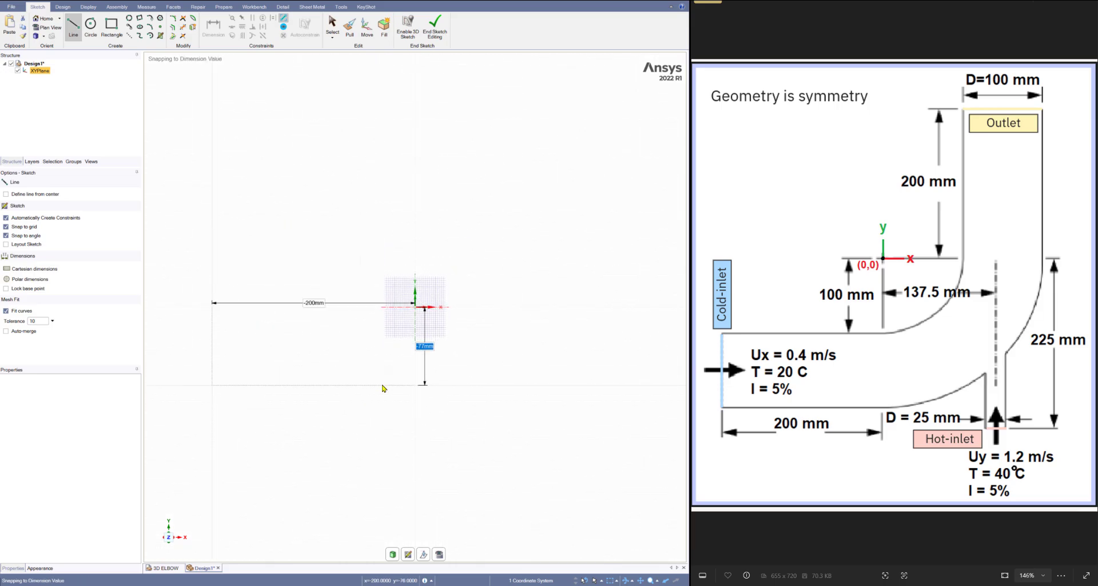
key("BackSpace")
type("-100")
key("Return")
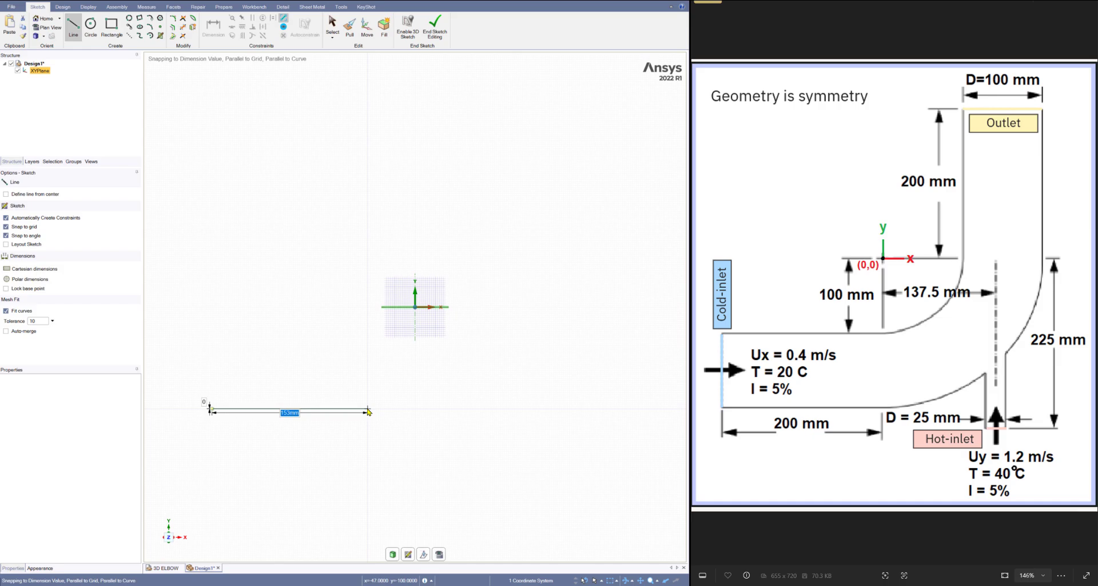
- Complete the cold-inlet line as a horizontal segment 200 mm long with 0 vertical offset, and end the line chain
type("200")
key("Tab")
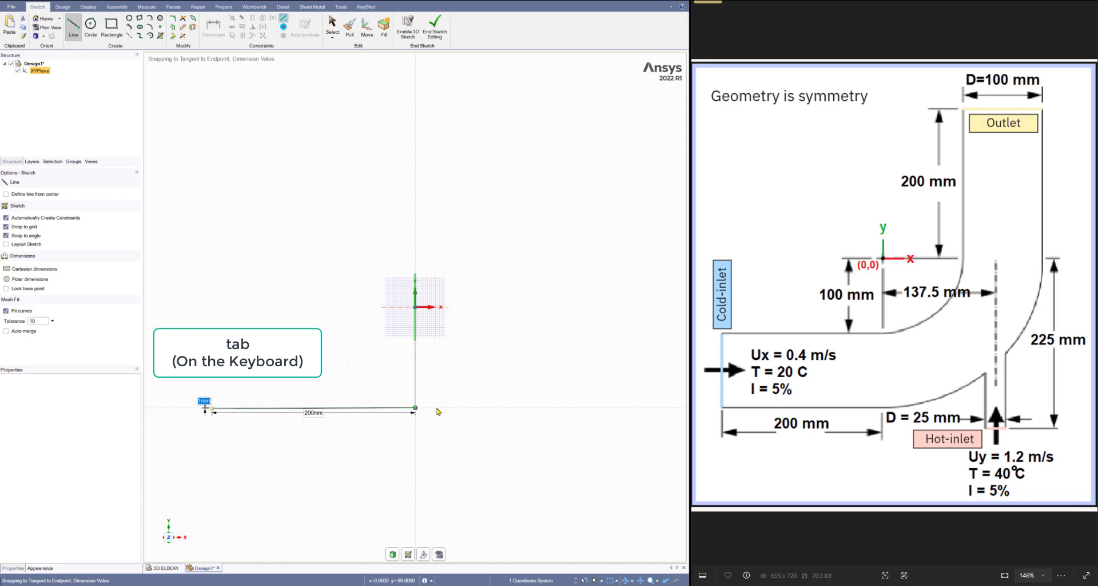
type("0")
key("Return")
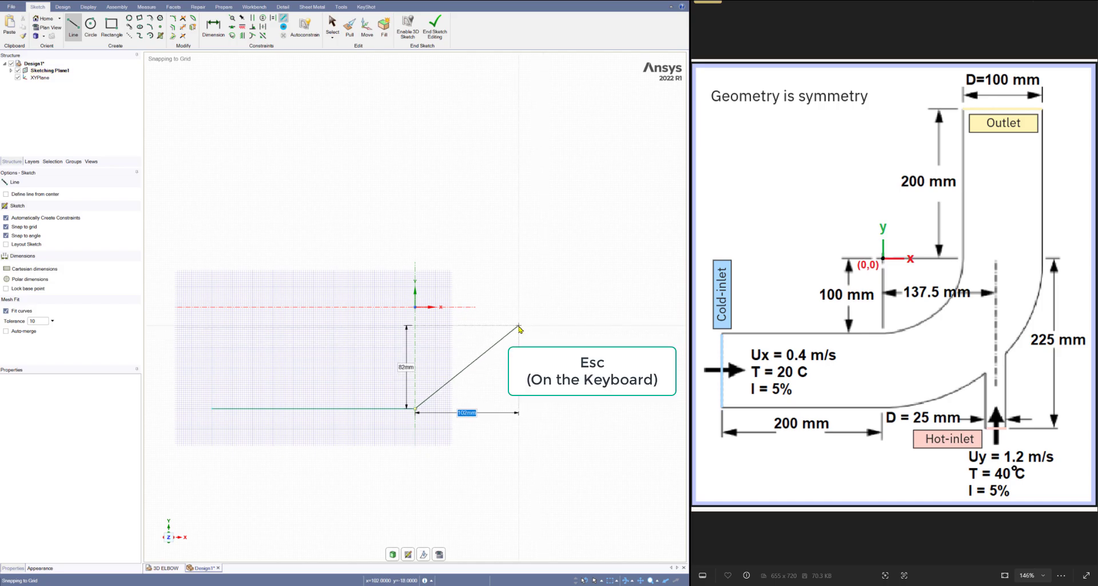
key("Escape")
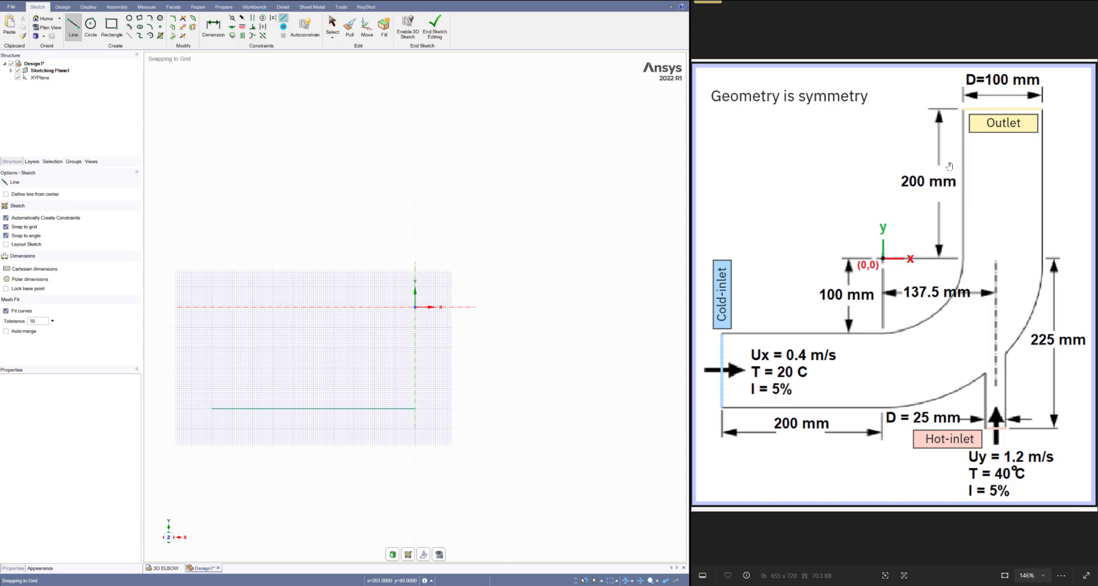
- Start another line using Cartesian dimensions from the origin, with its start point at X 100 mm, Y 0
left_click(71, 33)
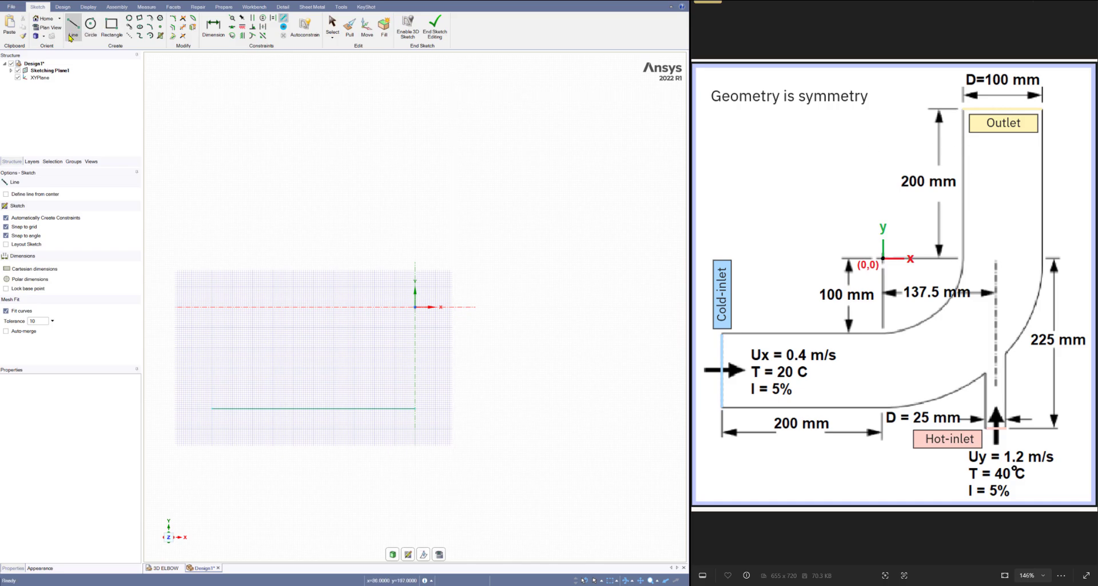
left_click(38, 268)
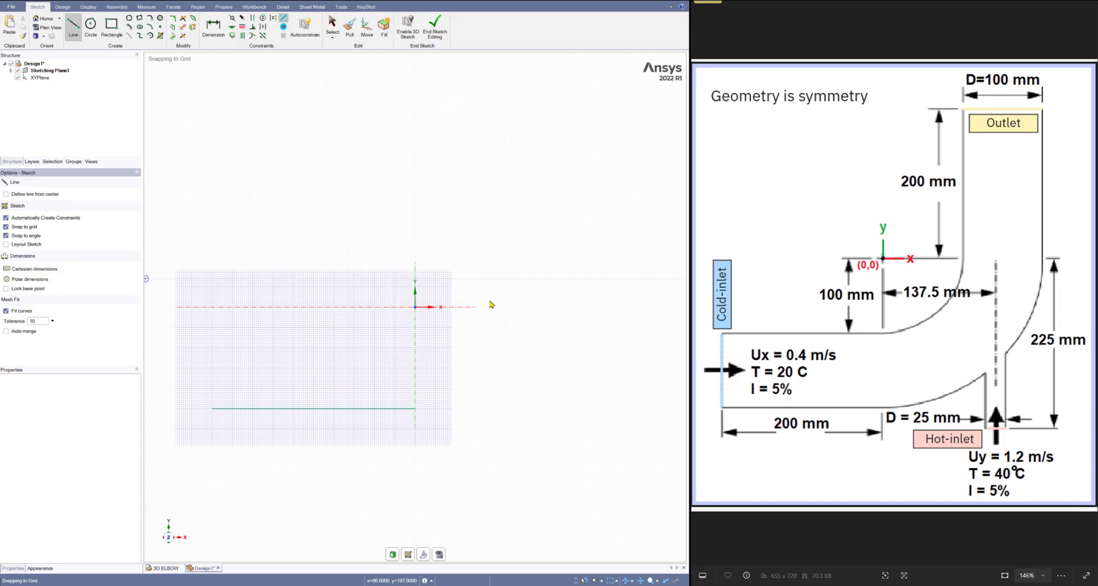
left_click(415, 308)
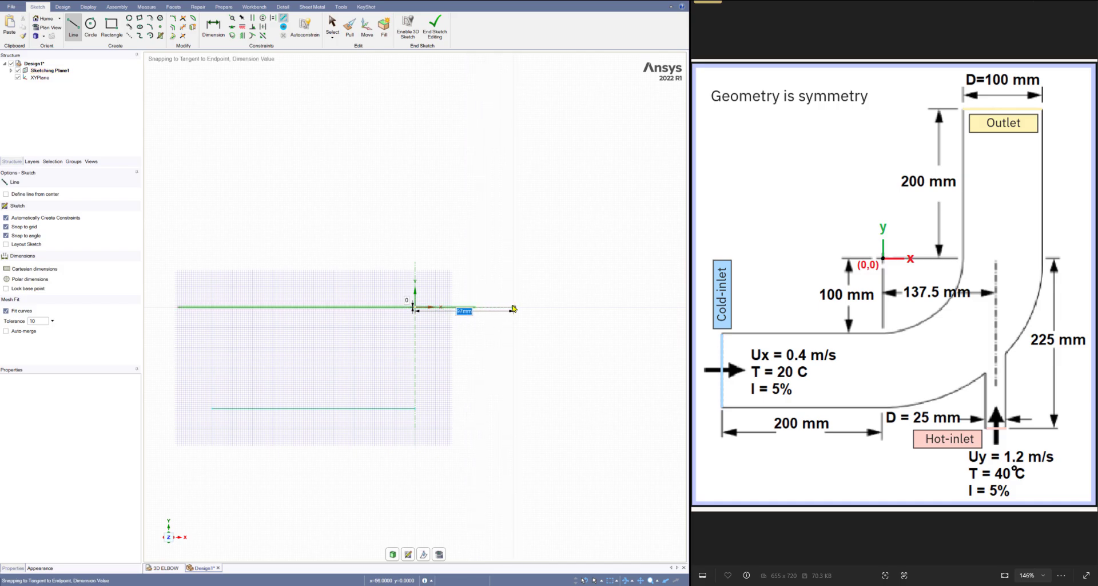
type("100")
key("Tab")
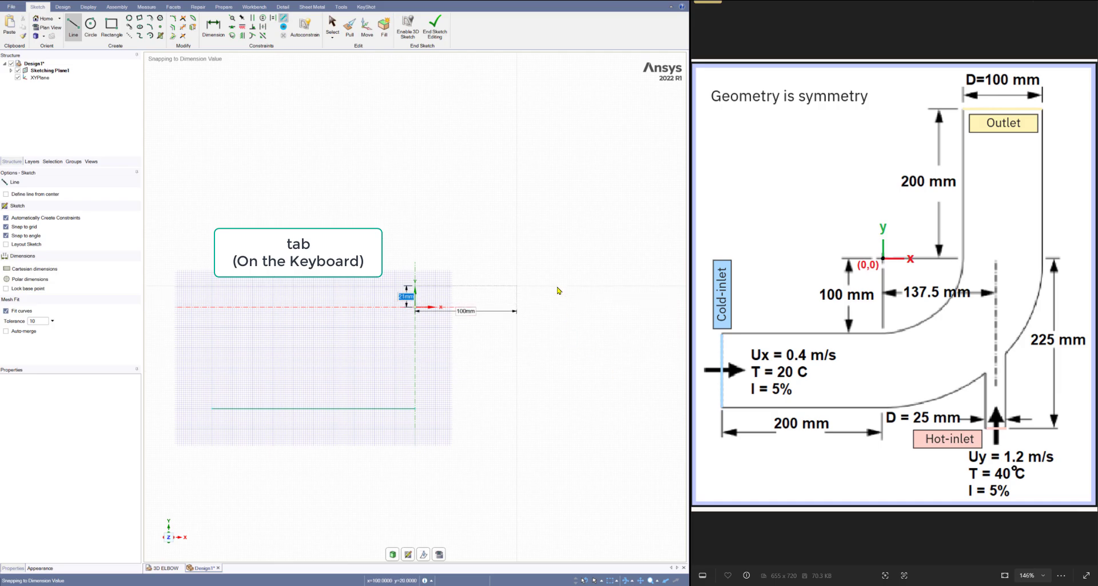
type("0")
key("Return")
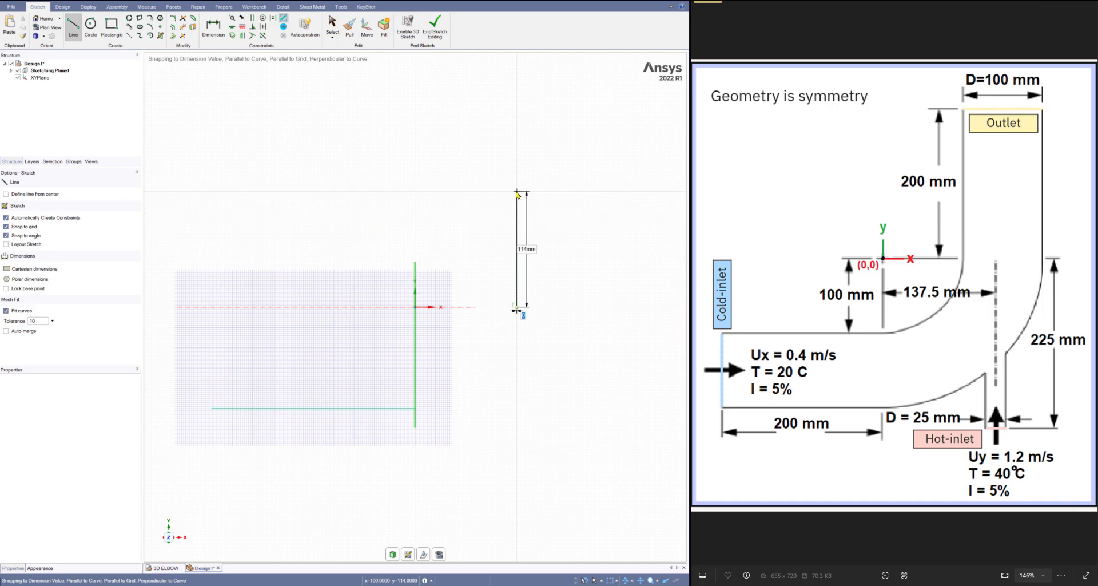
- Complete the outlet's inner wall as a vertical line 200 mm upward and end the line chain
key("Tab")
type("200")
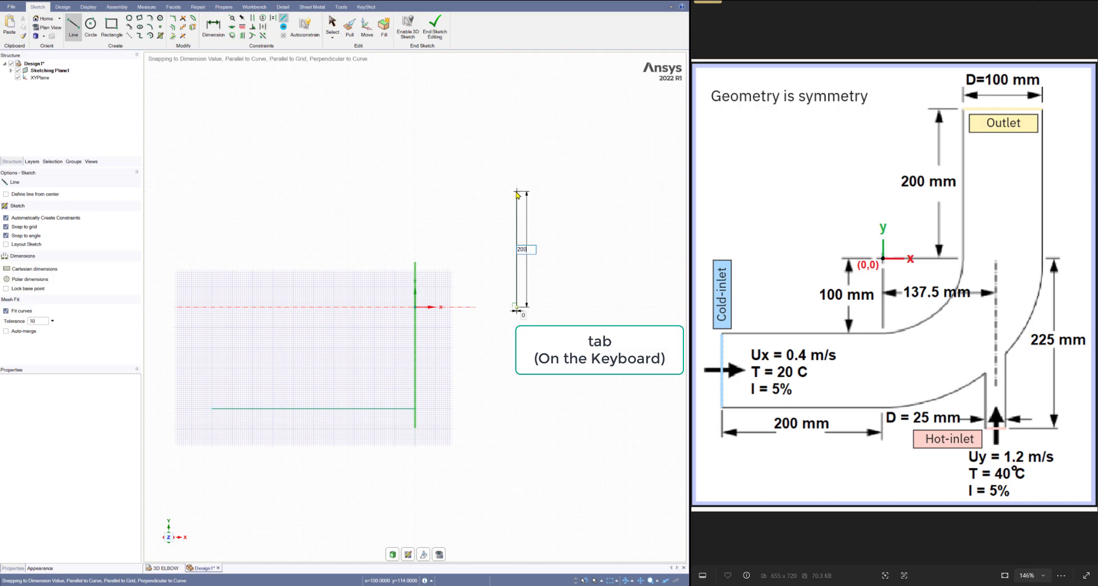
key("Tab")
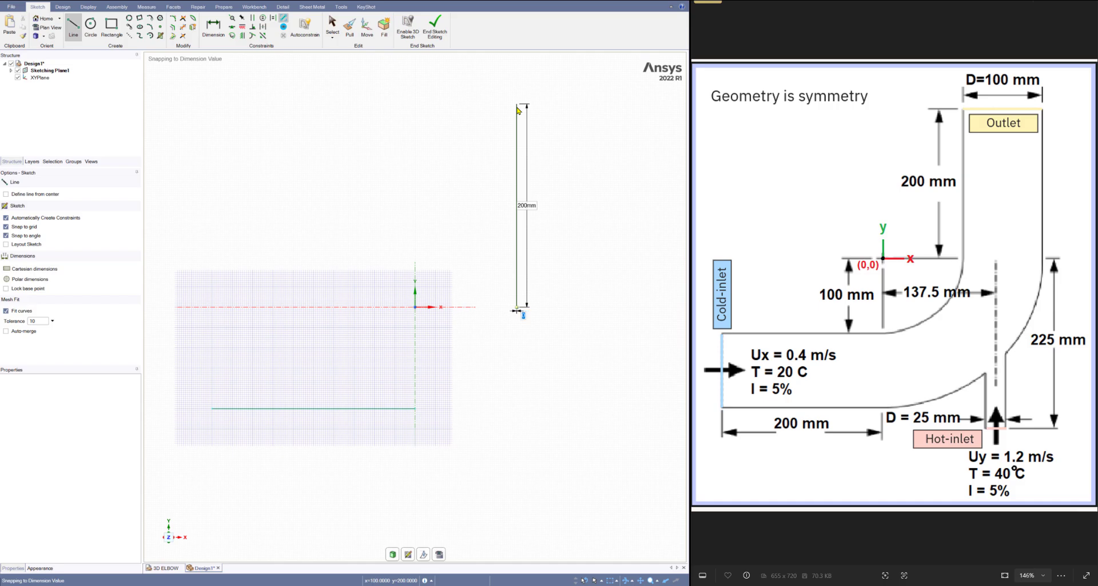
left_click(518, 110)
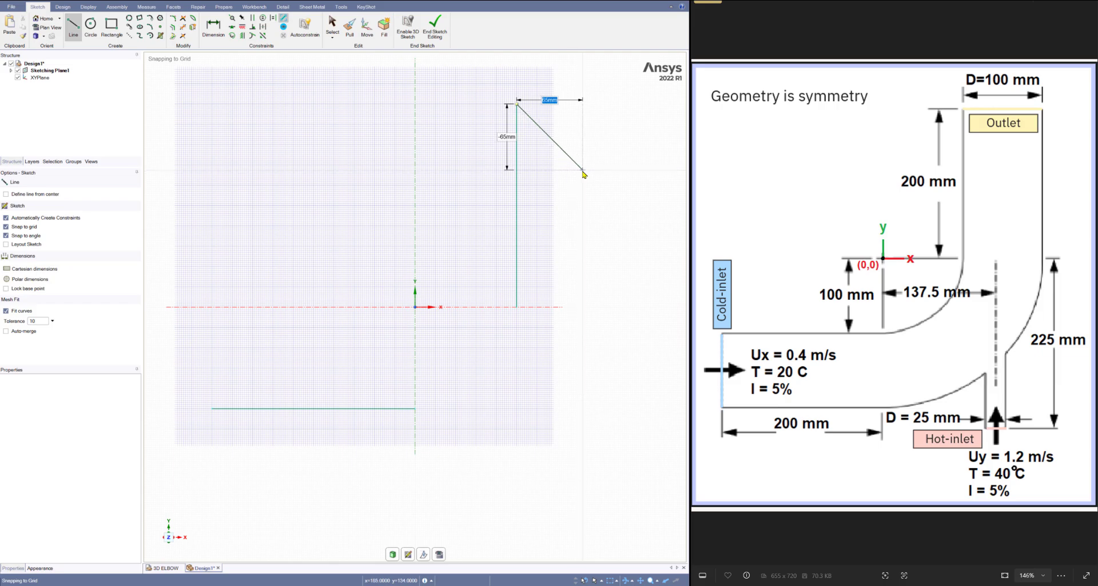
key("Escape")
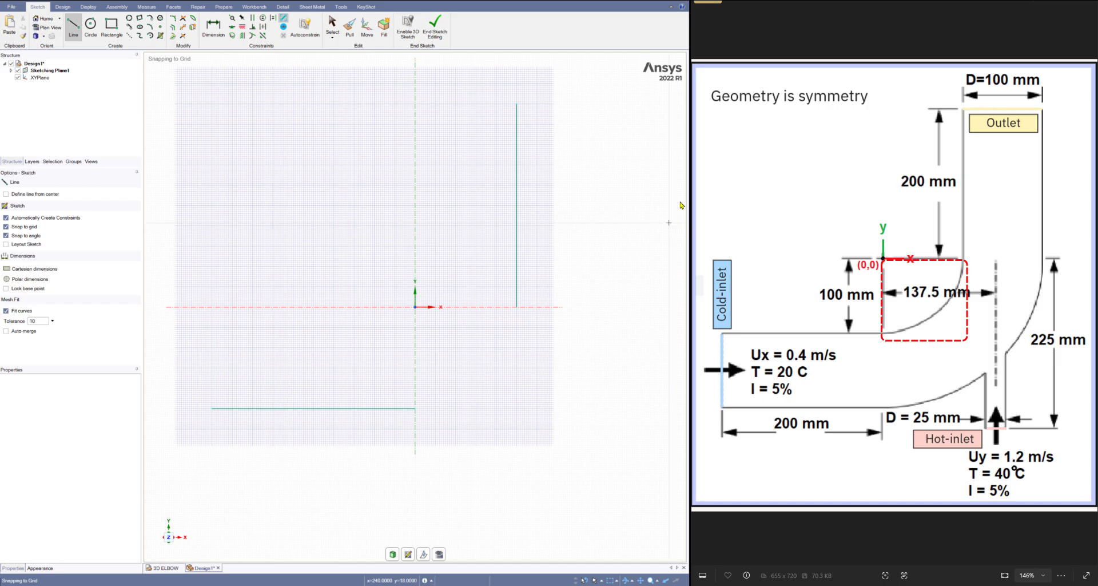
- Draw a sweep arc centred on the origin, joining the horizontal line's inner end to the vertical line's lower end
left_click(150, 36)
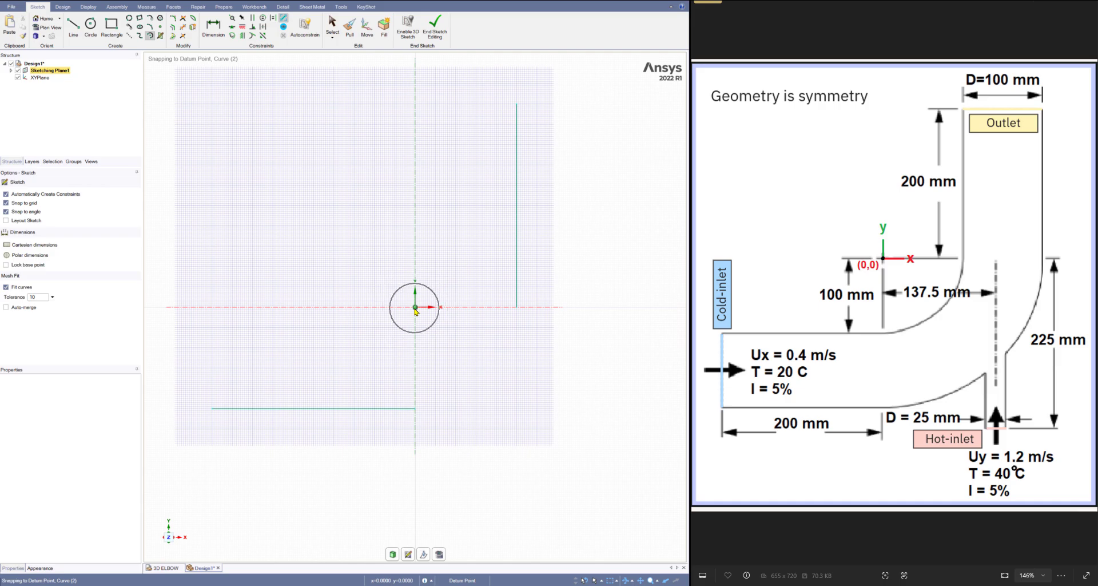
left_click(415, 308)
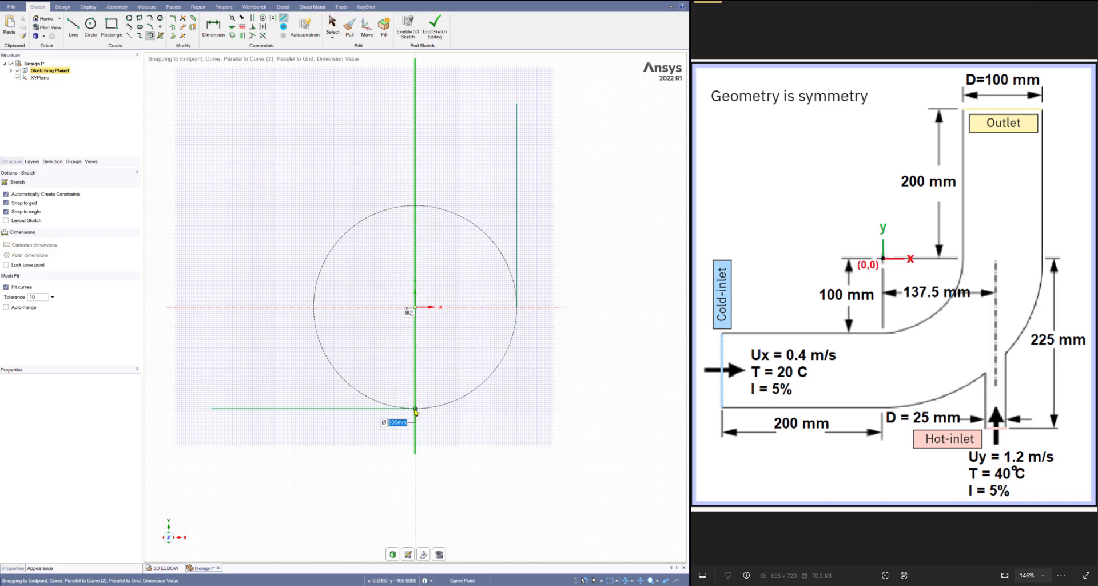
left_click(415, 408)
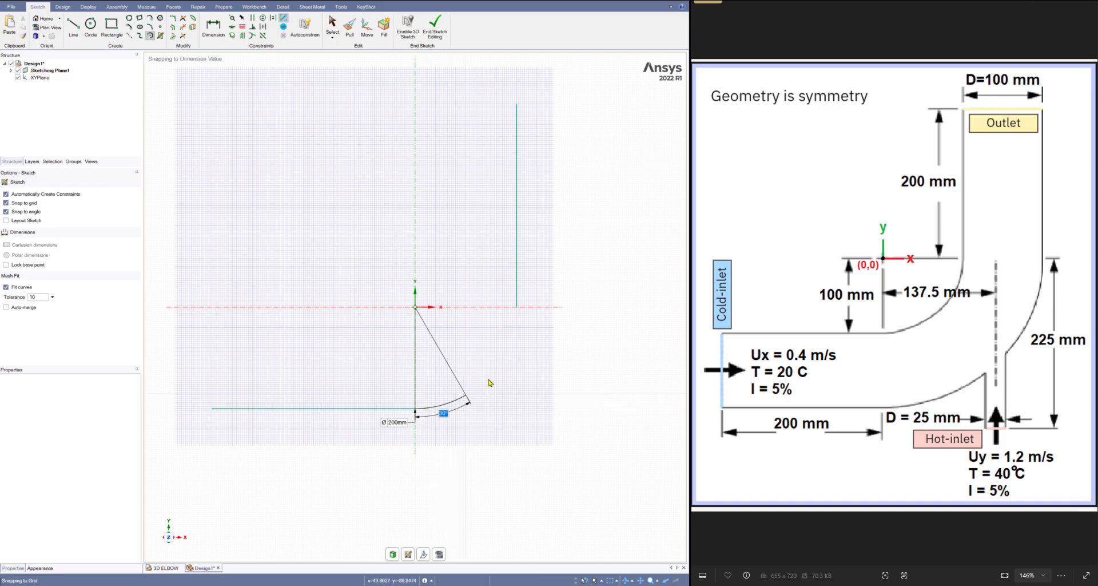
left_click(542, 294)
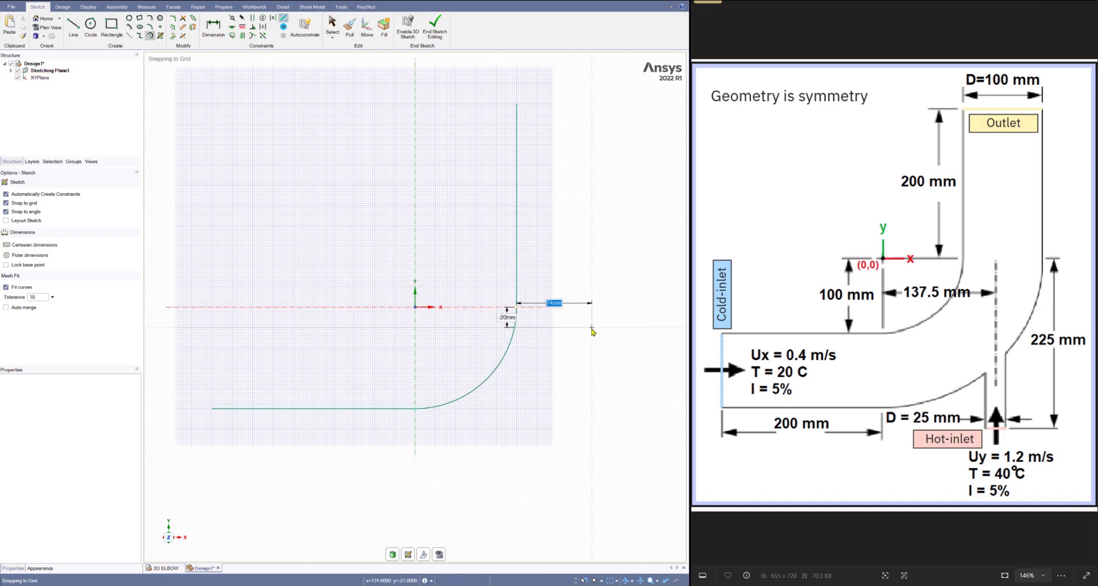
key("Escape")
key("Escape")
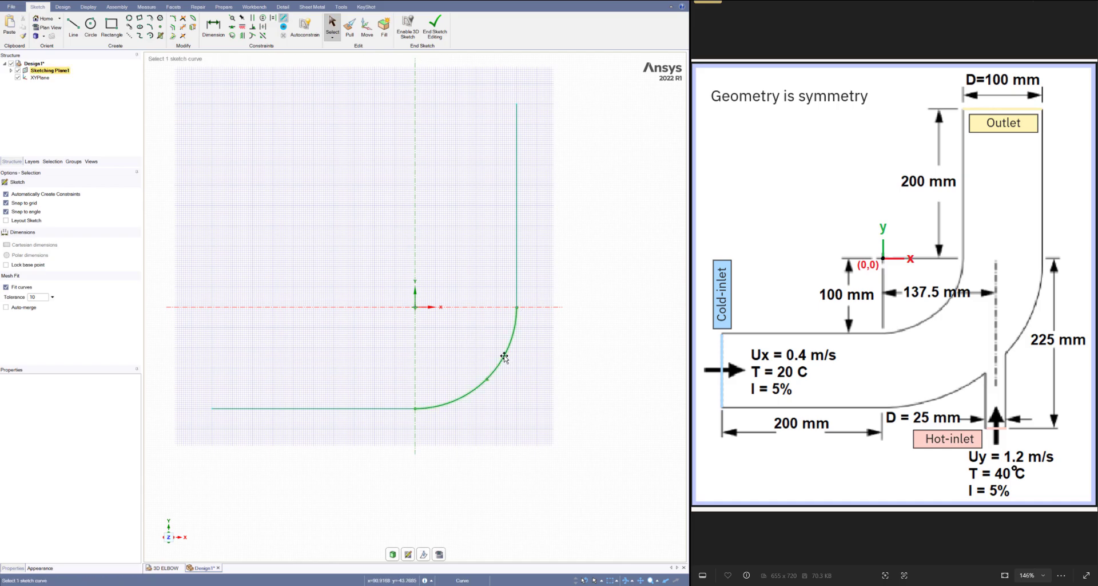
- Start the hot-inlet axis line using Cartesian dimensions from the origin, at X 137.5 mm and 225 mm below the origin
scroll(548, 413, "down", 1)
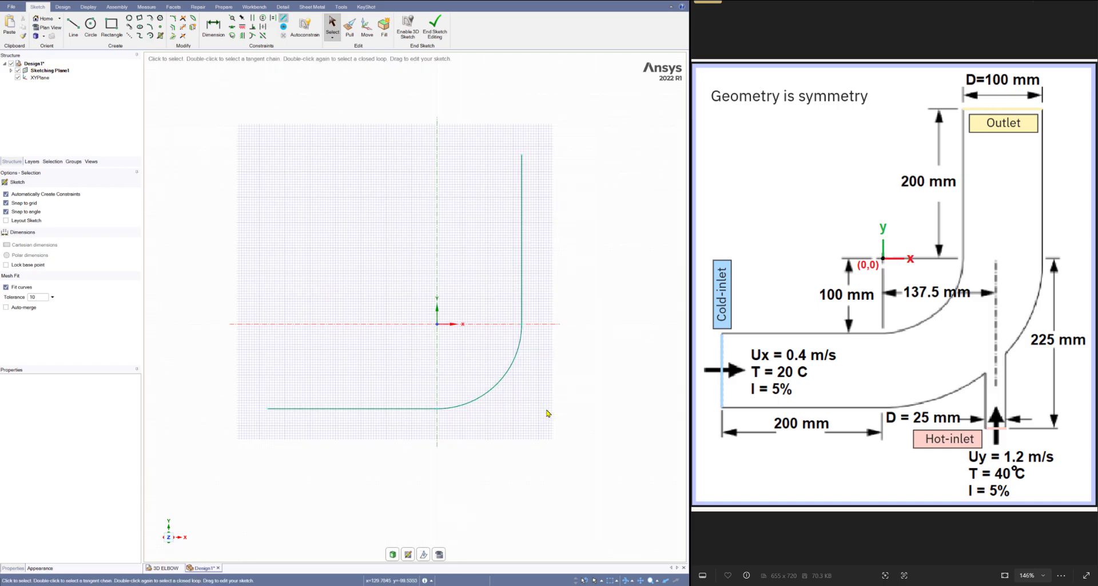
scroll(608, 377, "up", 1)
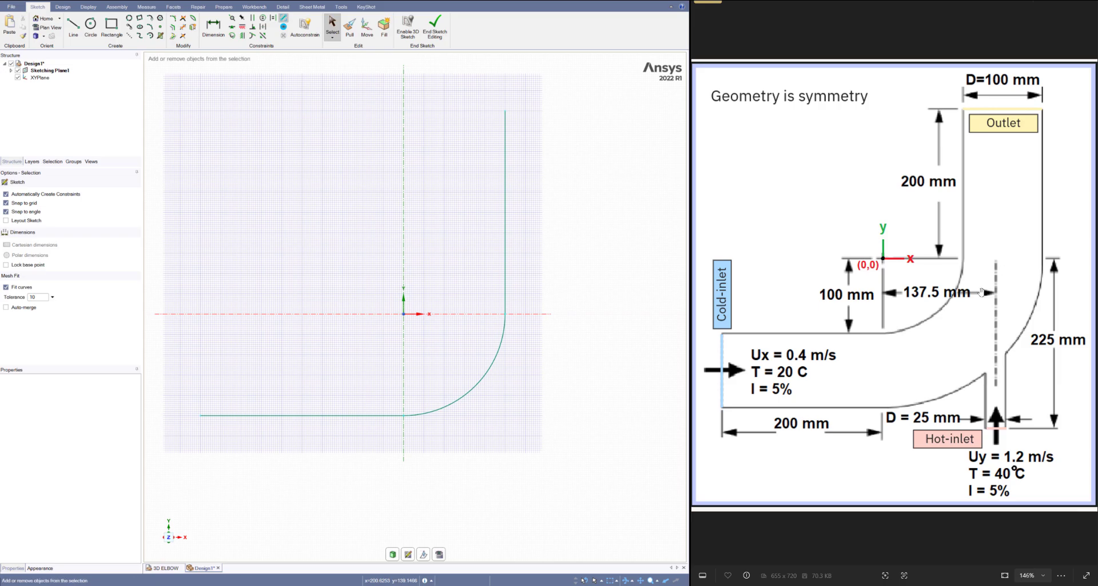
left_click(73, 28)
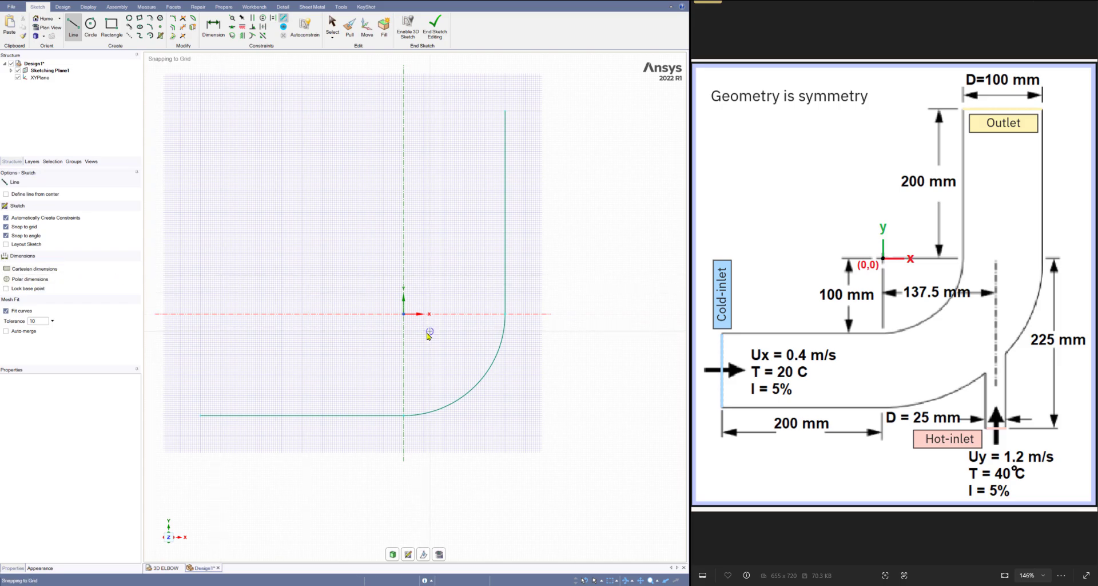
left_click(403, 314)
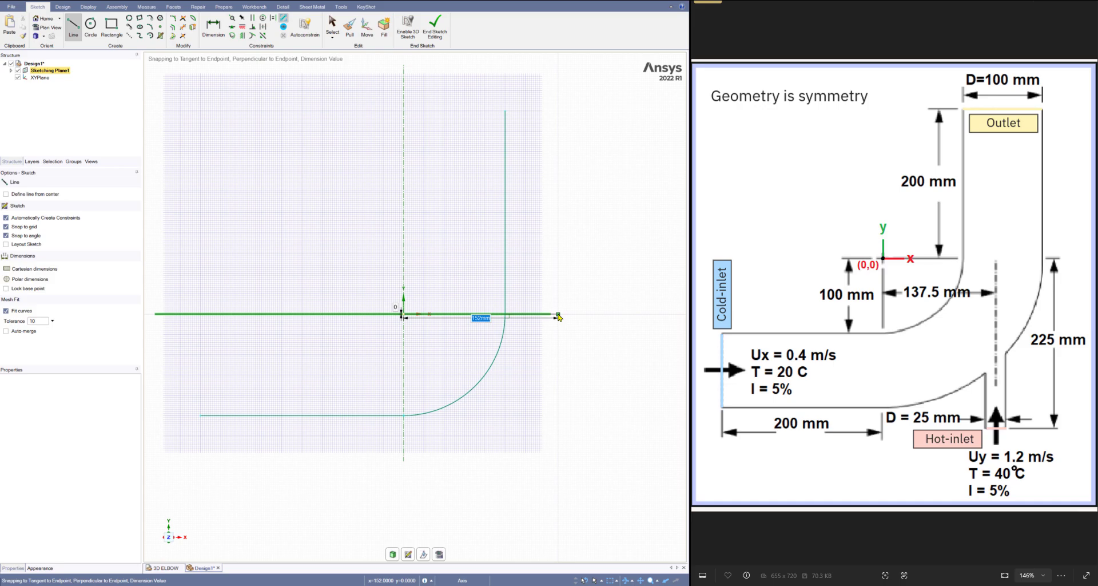
type("137.5")
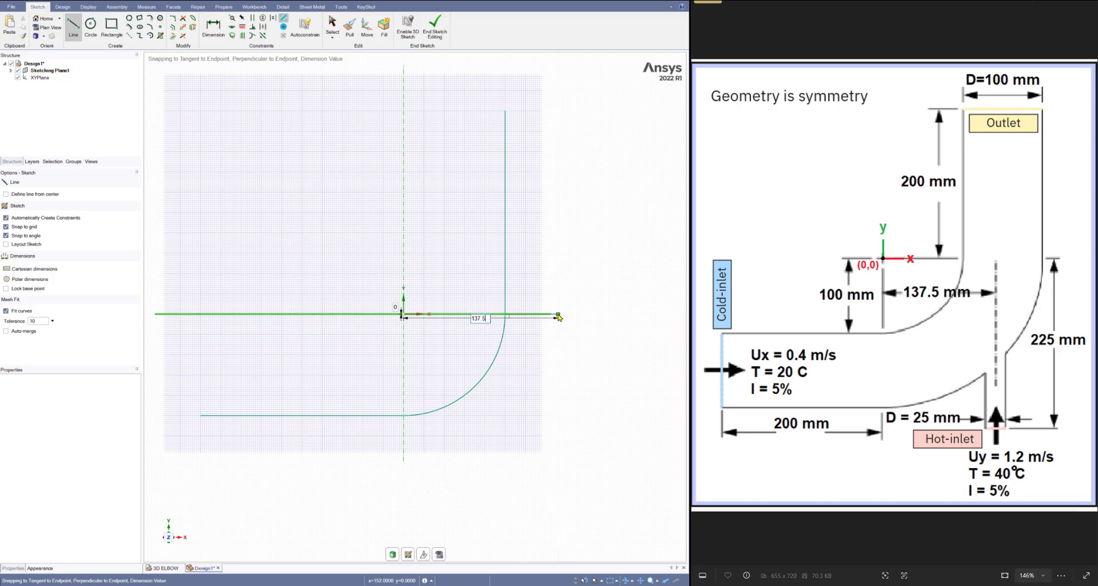
key("Tab")
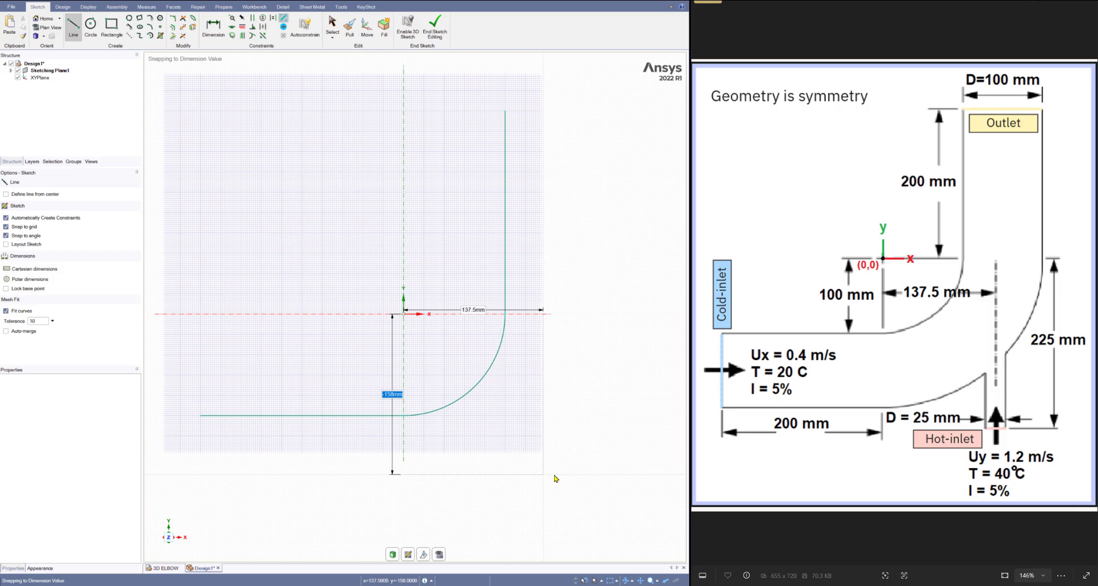
key("BackSpace")
key("Return")
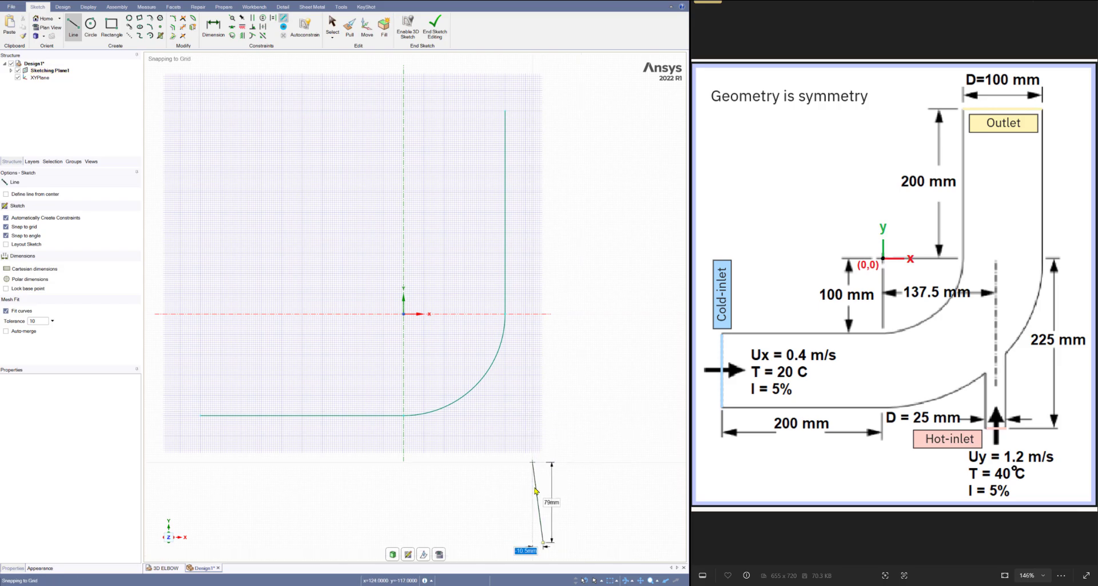
- Complete the hot-inlet axis as a vertical line 300 mm upward with 0 horizontal offset, and end the line chain
key("Escape")
left_click(544, 544)
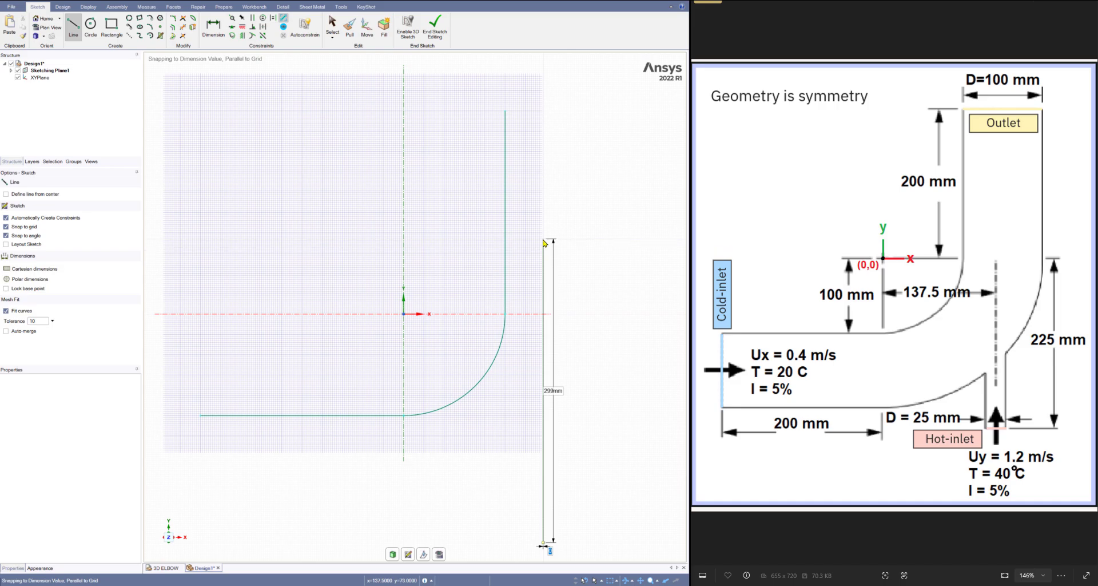
key("Tab")
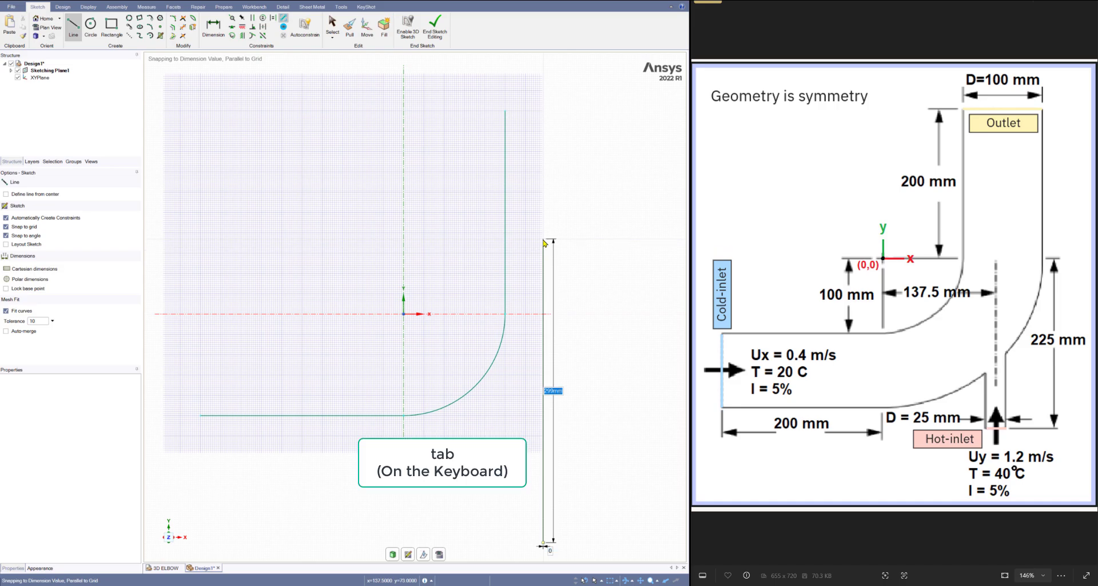
type("300")
key("Tab")
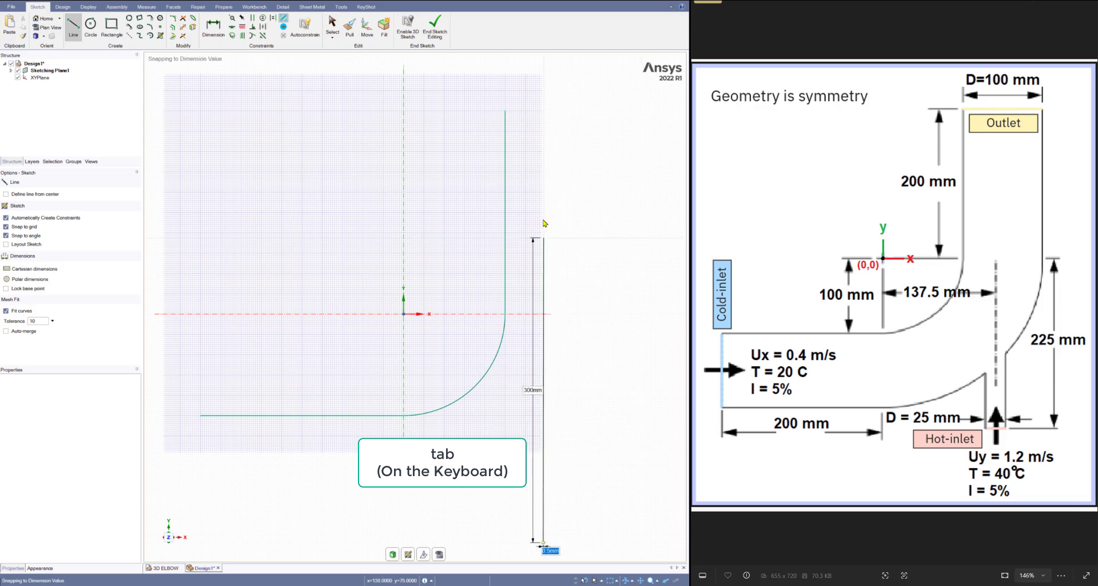
type("0")
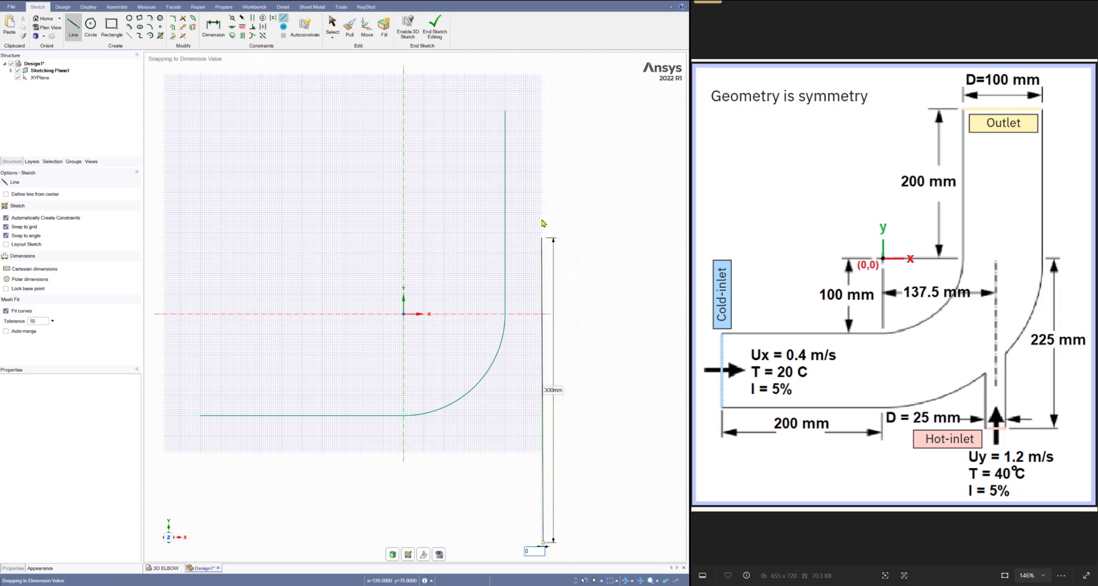
key("Return")
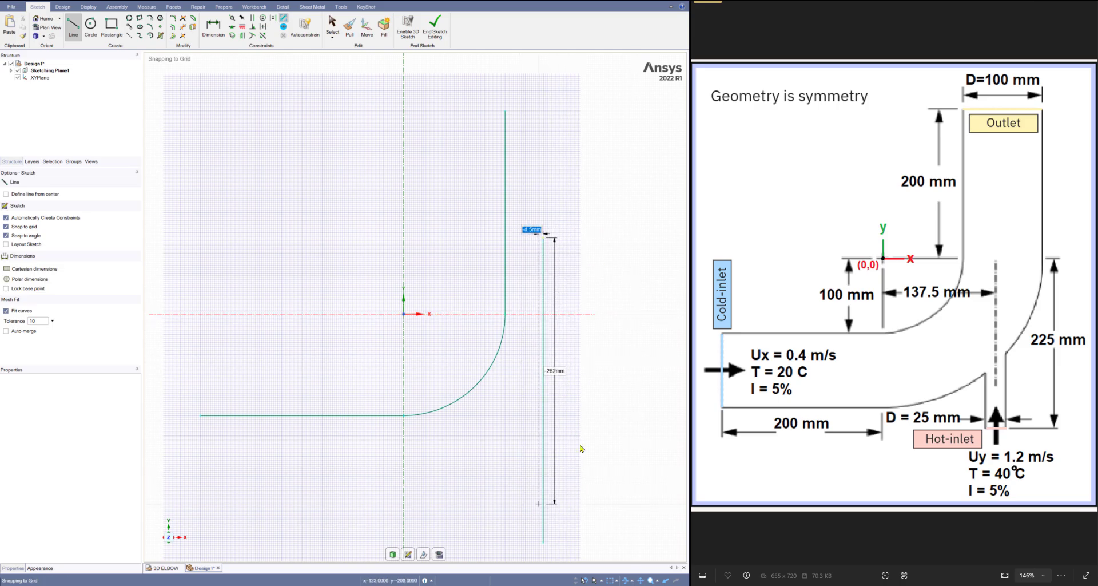
key("Escape")
key("Escape")
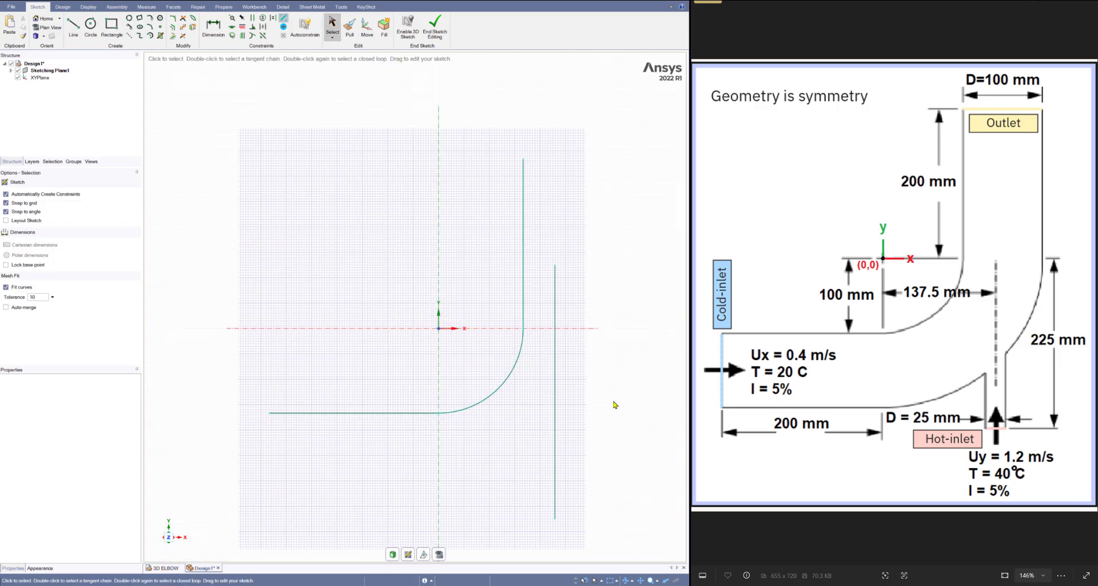
- End editing of the XY-plane sketch and return to 3D modelling
scroll(616, 409, "down", 2)
middle_click_drag(586, 345, 581, 343, "shift")
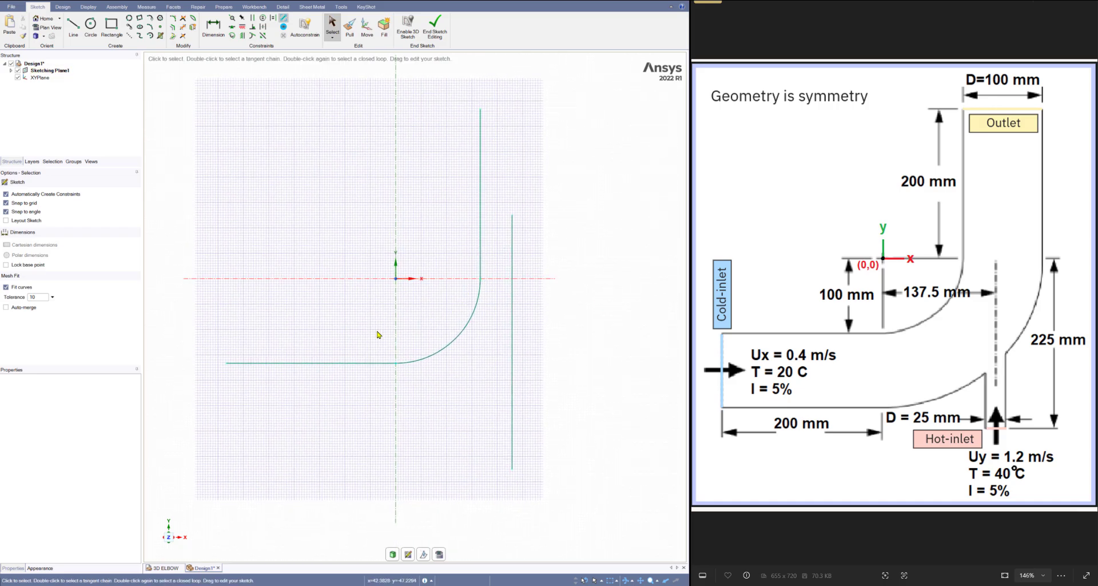
left_click(438, 39)
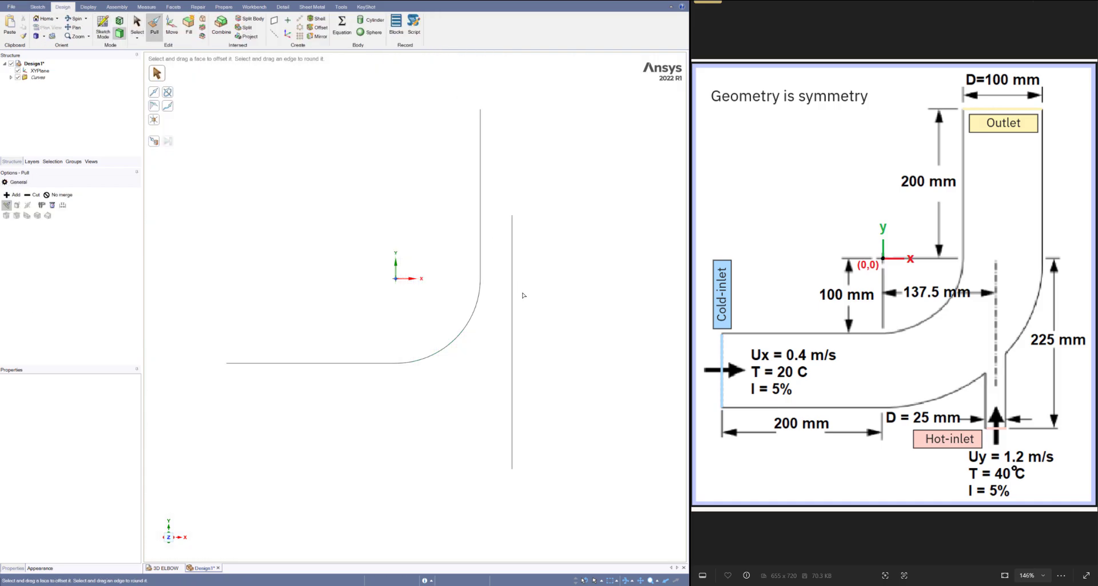
- Create a new sketch plane perpendicular to the outlet's inner wall line at its upper endpoint
mouse_move(574, 309)
middle_mouse_down()
mouse_move(556, 343)
mouse_move(577, 362)
mouse_move(559, 353)
middle_mouse_up()
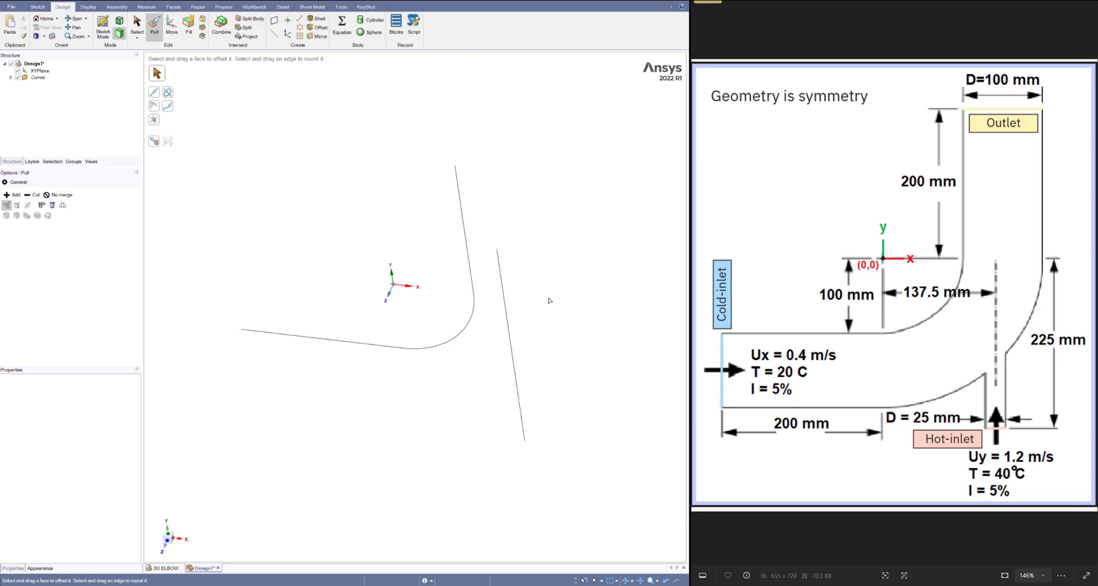
middle_click_drag(502, 187, 504, 188)
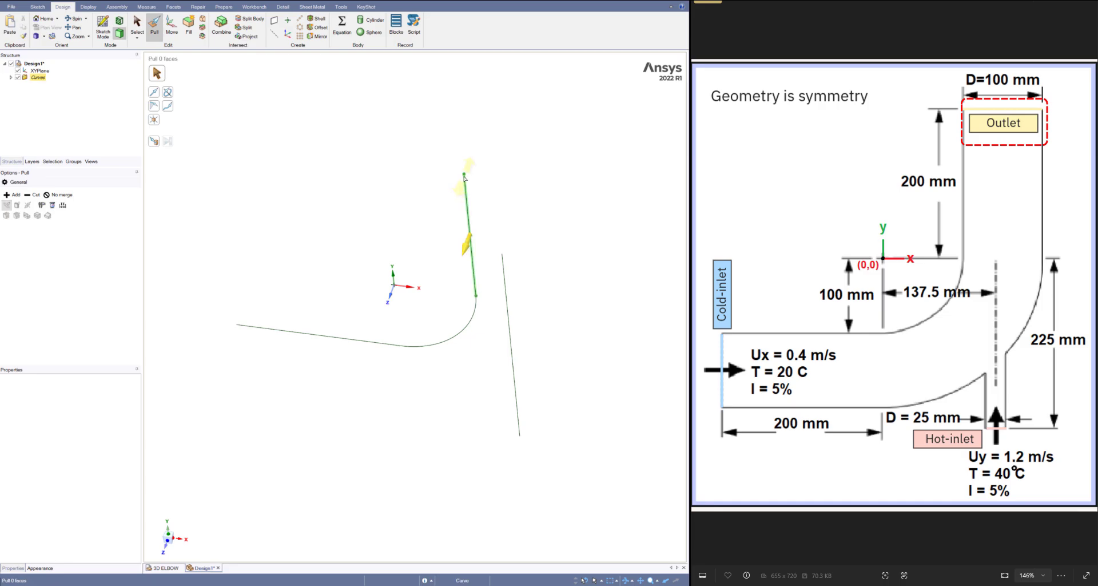
left_click(103, 35)
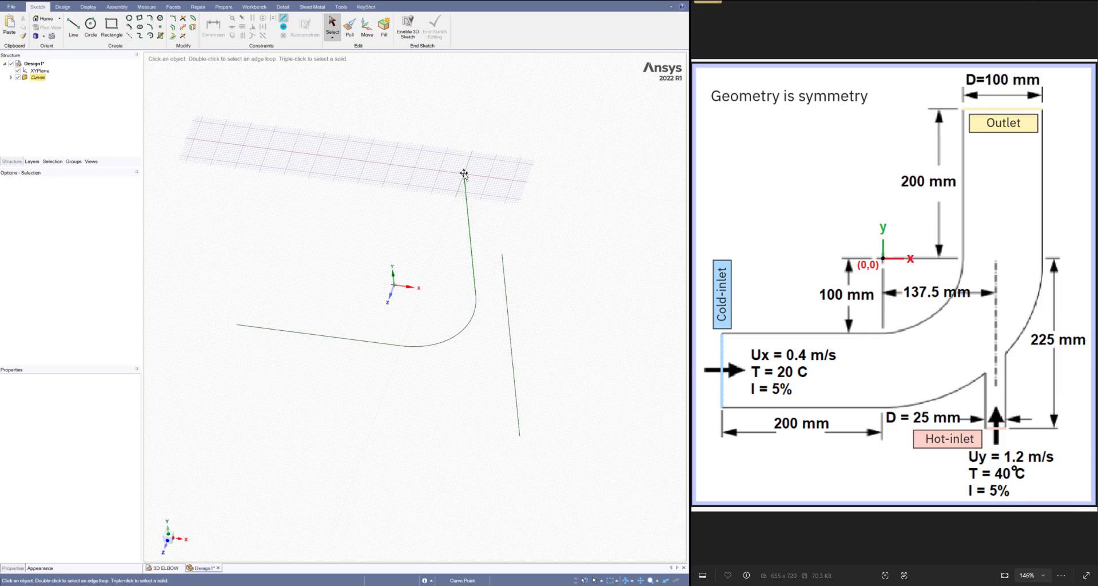
left_click(464, 174)
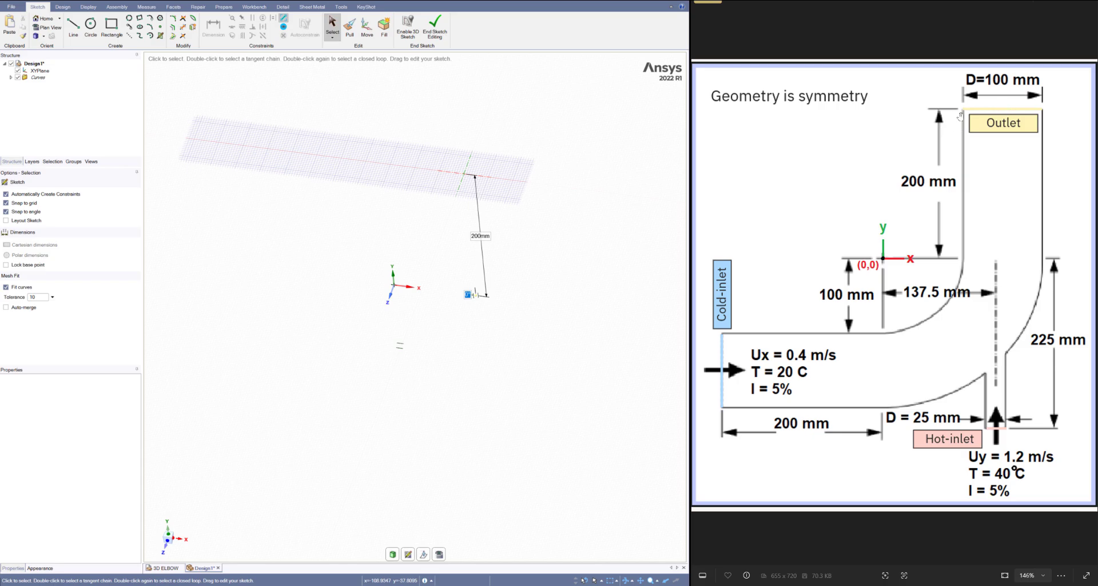
- Place the outlet circle's centre by dimensions from the wall line's upper endpoint, at -50 mm along X and 0 across
left_click(90, 28)
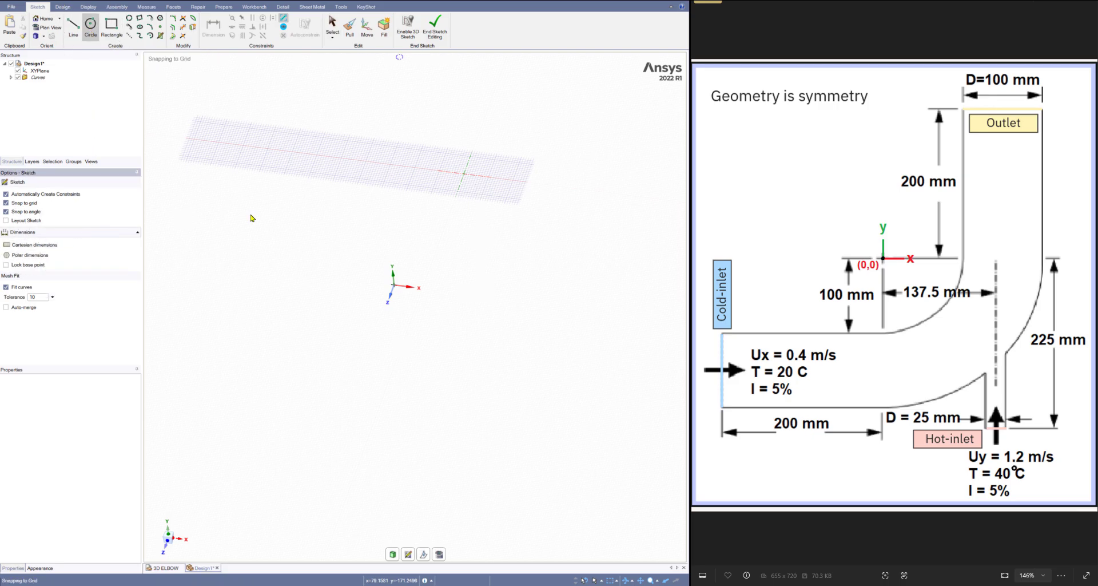
left_click(470, 175)
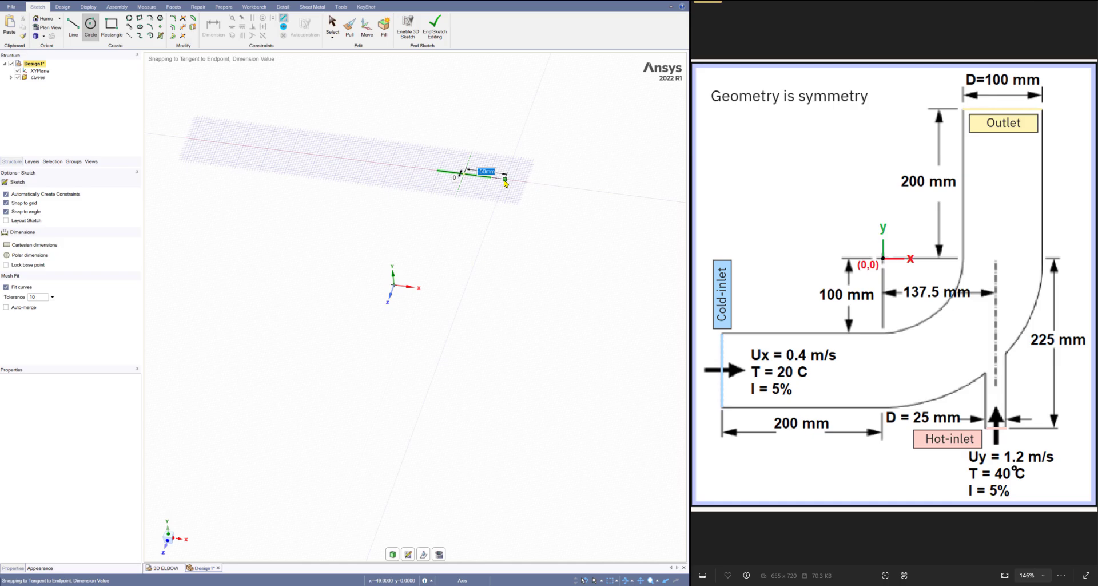
key("Escape")
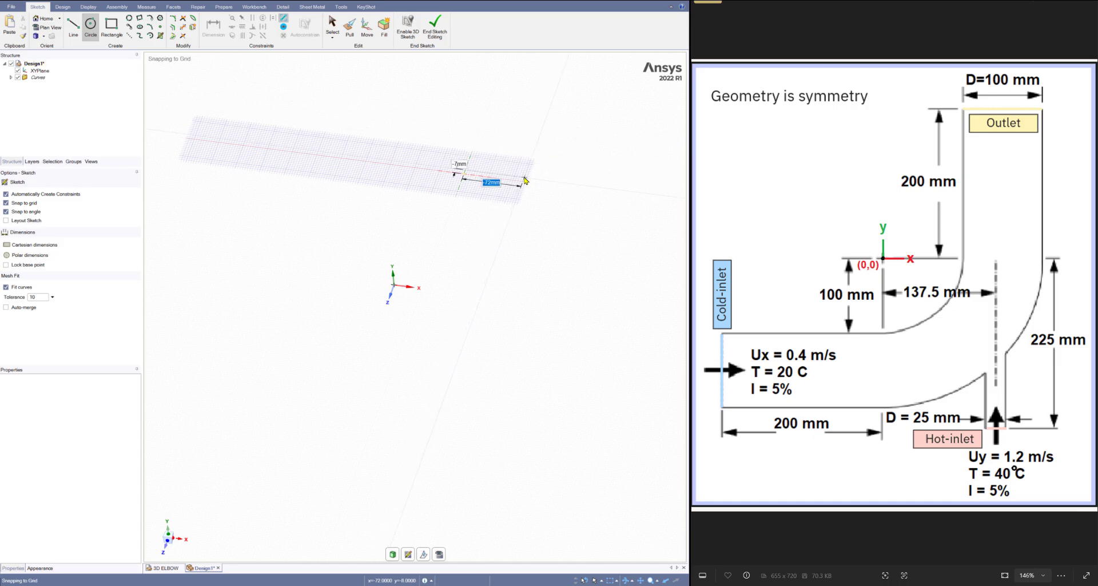
key("BackSpace")
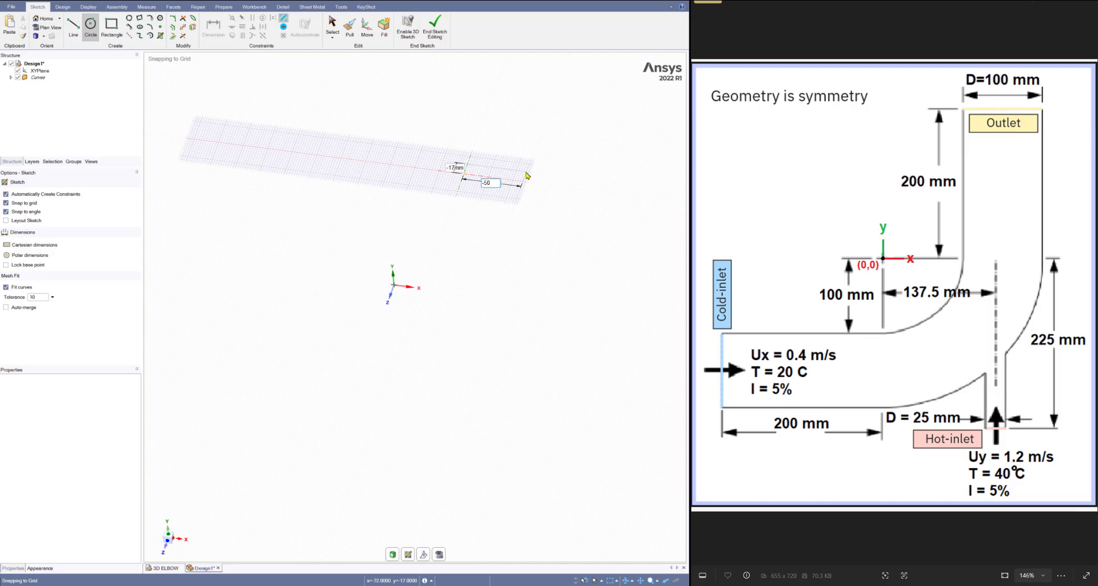
type("-50")
key("Tab")
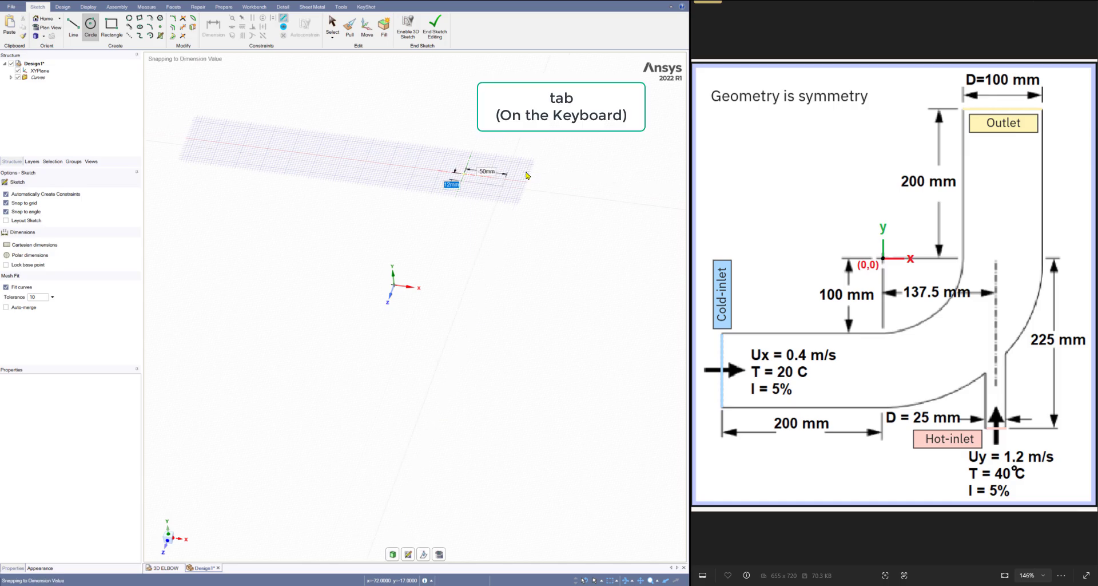
type("0")
key("Return")
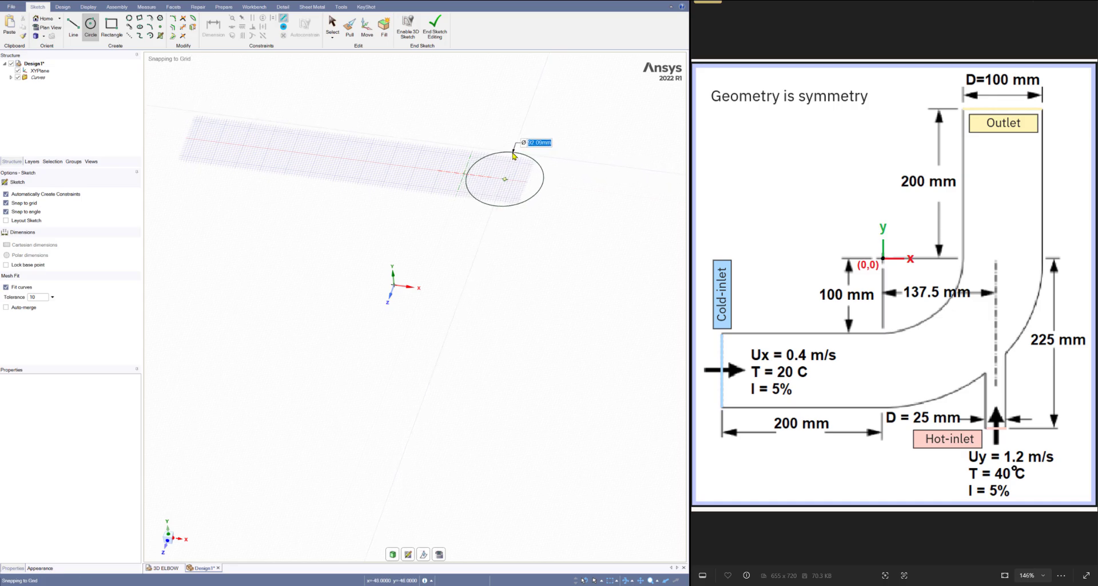
- Set the outlet circle's diameter to 100 mm and end the sketch to turn it into a surface
type("100")
key("Return")
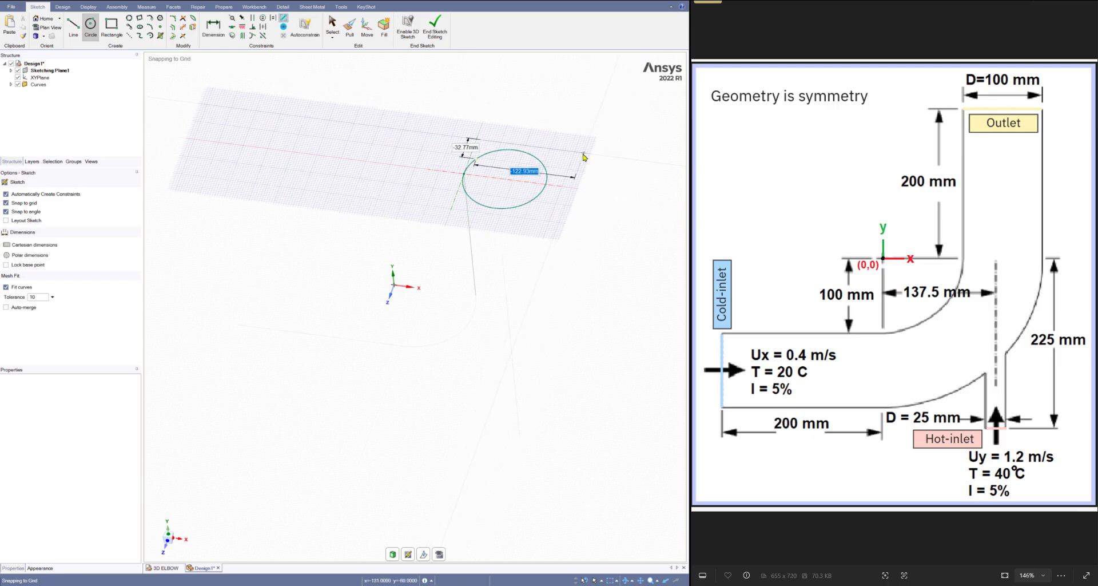
key("Escape")
left_click(443, 33)
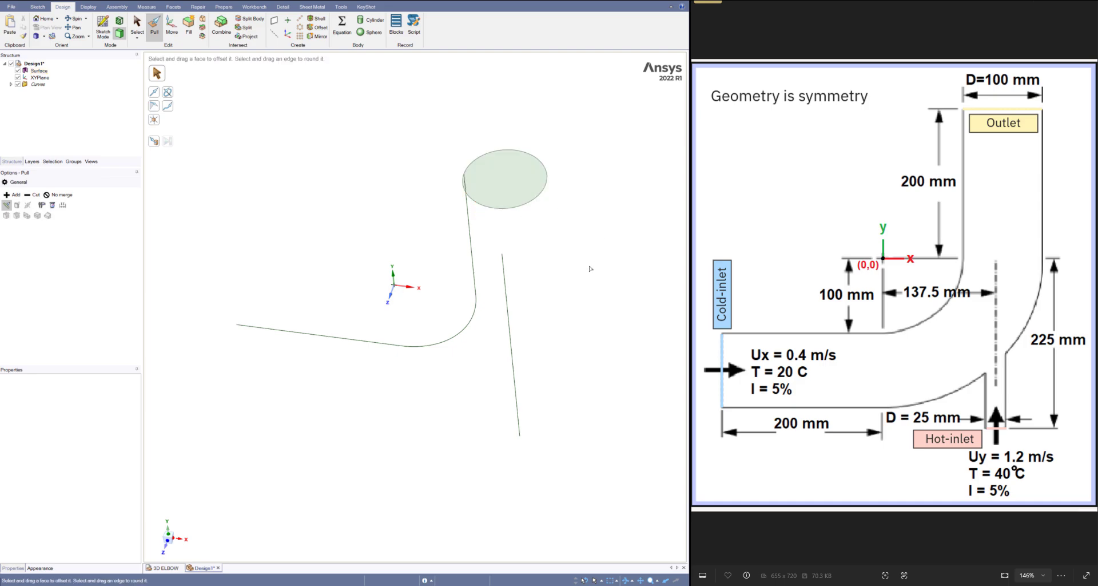
- Set up a Pull sweep of the outlet circle's face, choosing the vertical line, the arc and the horizontal line as its trajectory
middle_click_drag(576, 327, 593, 297)
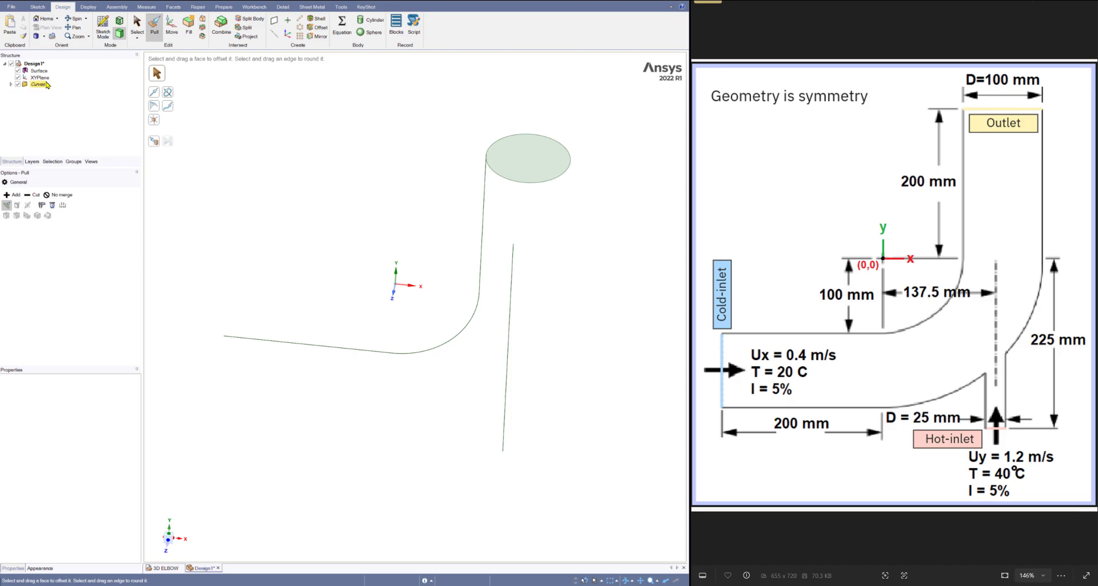
left_click(526, 160)
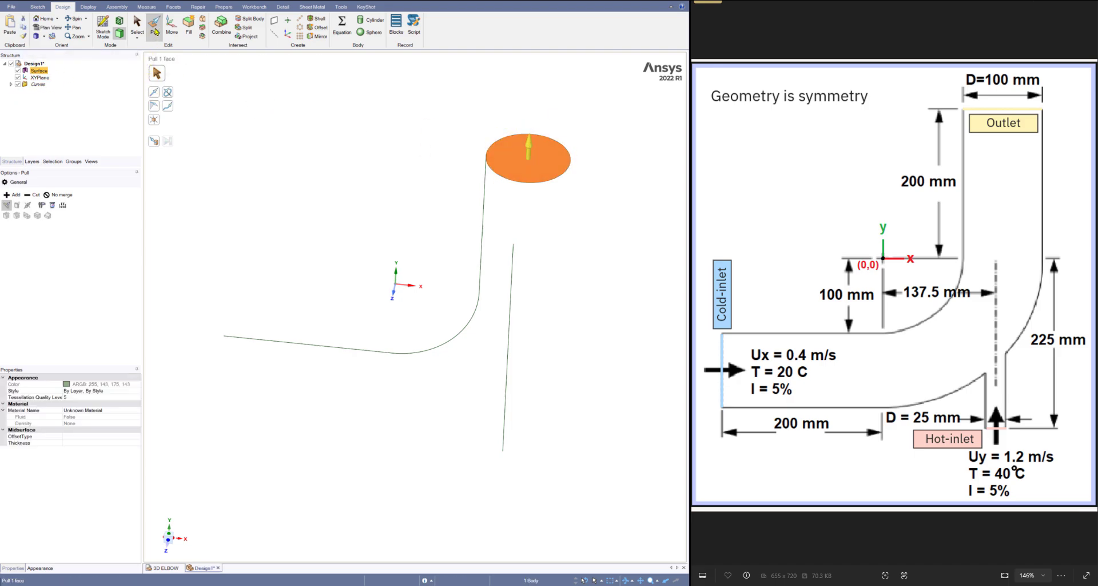
left_click(155, 32)
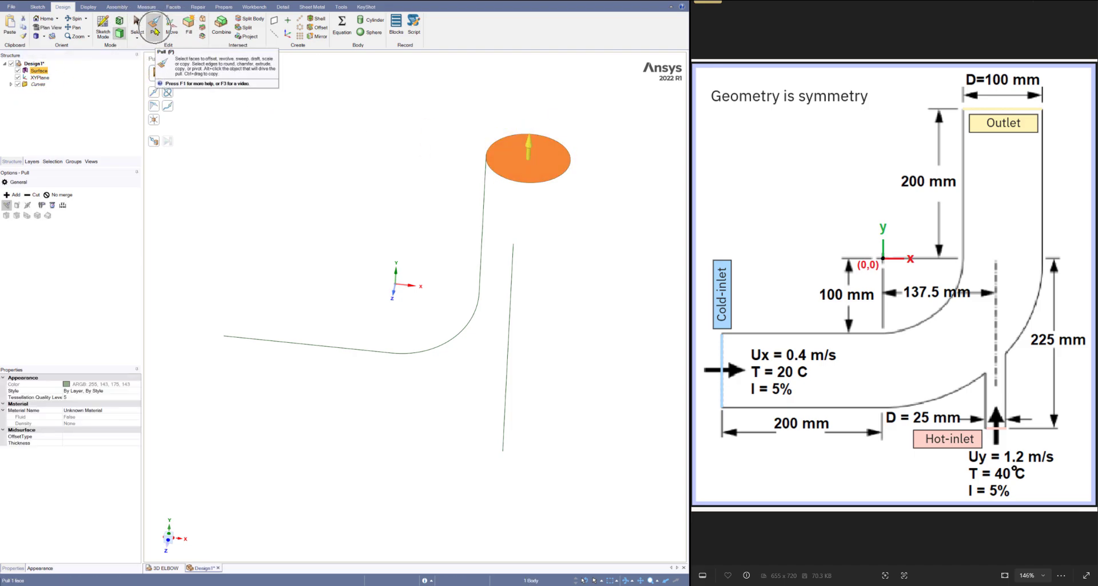
left_click(168, 108)
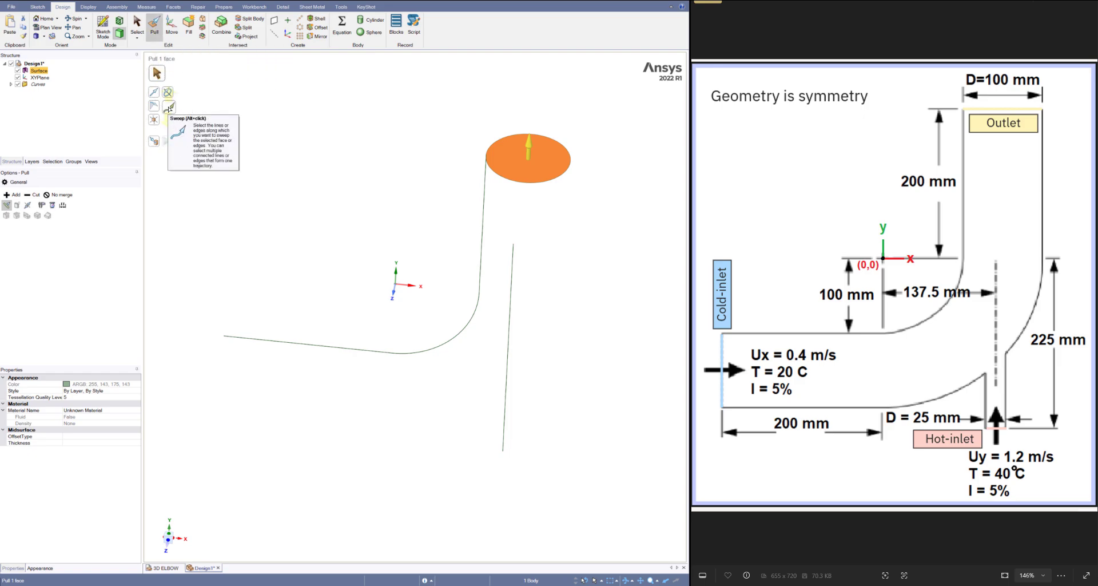
left_click(169, 108)
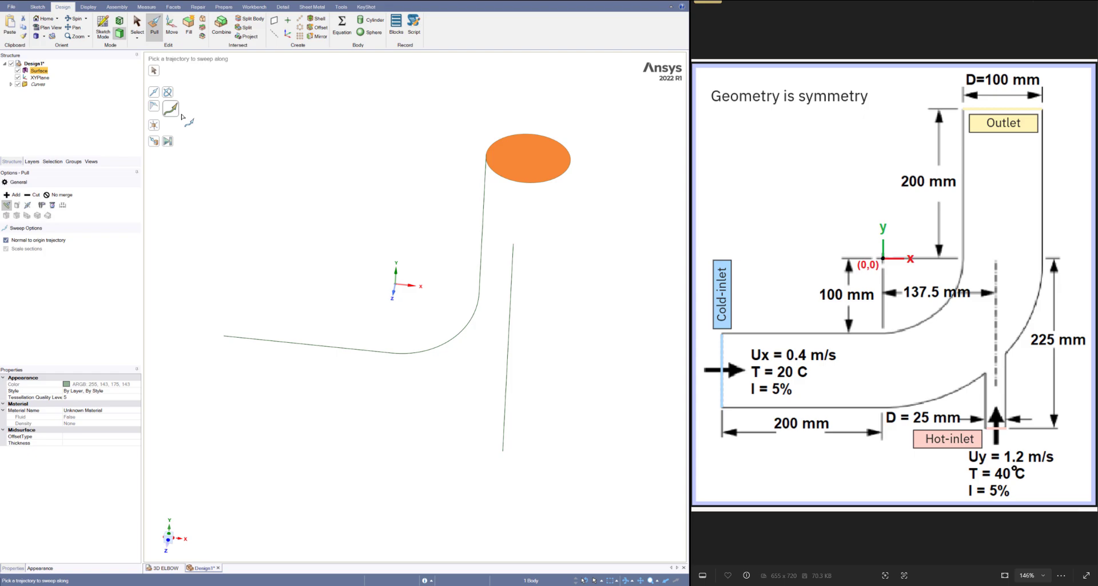
left_click(484, 207)
left_click(484, 213)
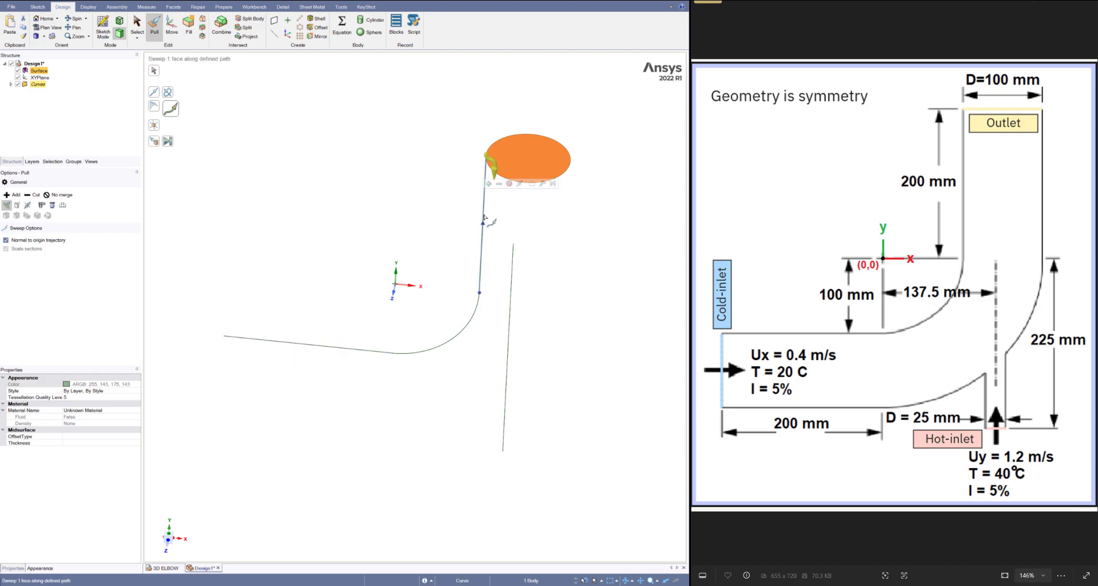
left_click(472, 322, "ctrl")
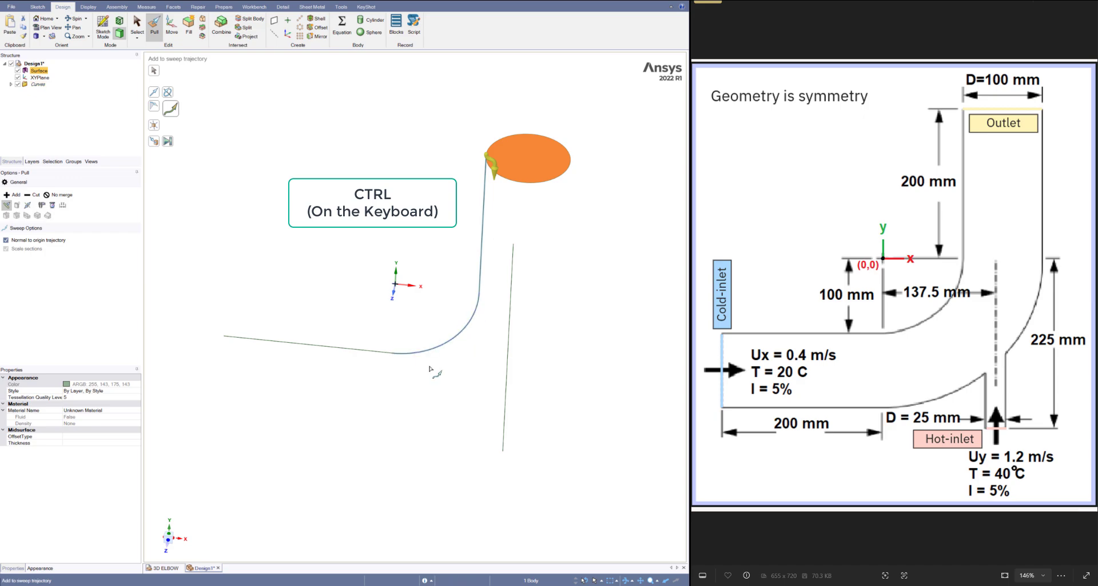
left_click(370, 354, "ctrl")
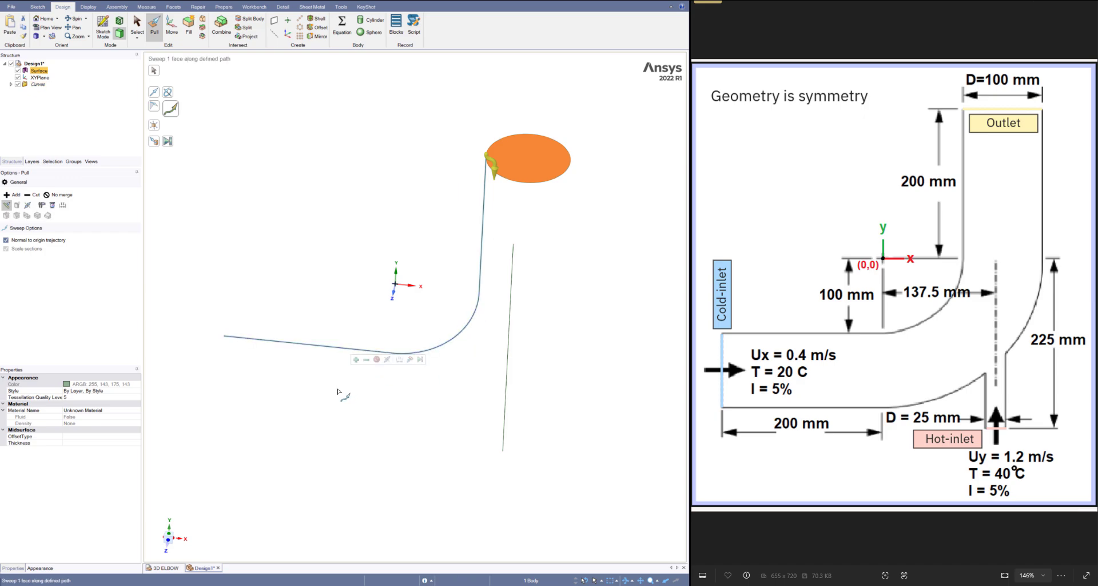
- Complete the sweep of the outlet circle along the whole trajectory to form the solid elbow pipe
left_click(169, 143)
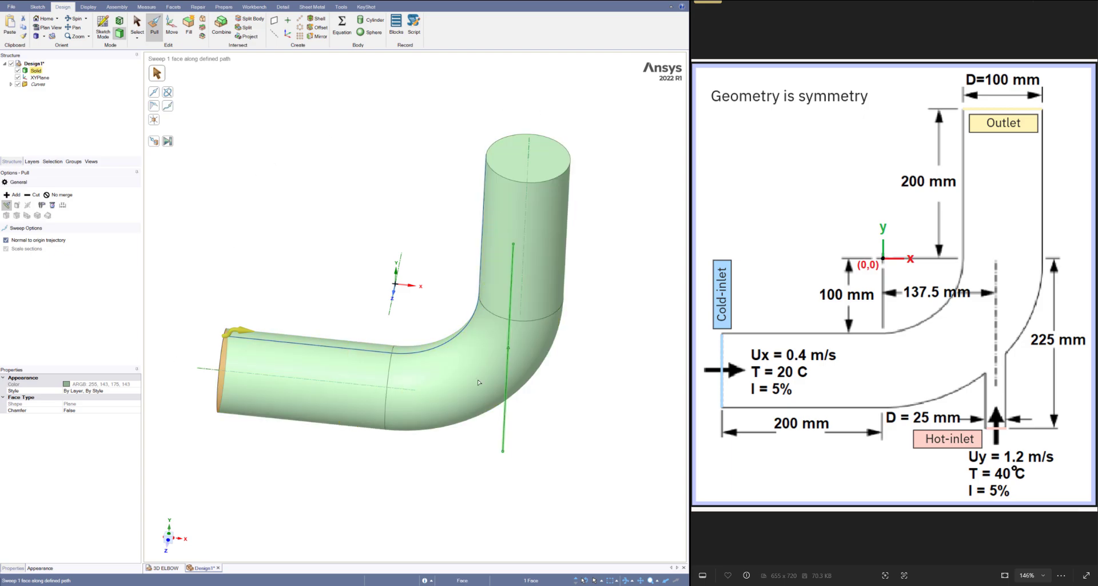
middle_click_drag(357, 185, 384, 155)
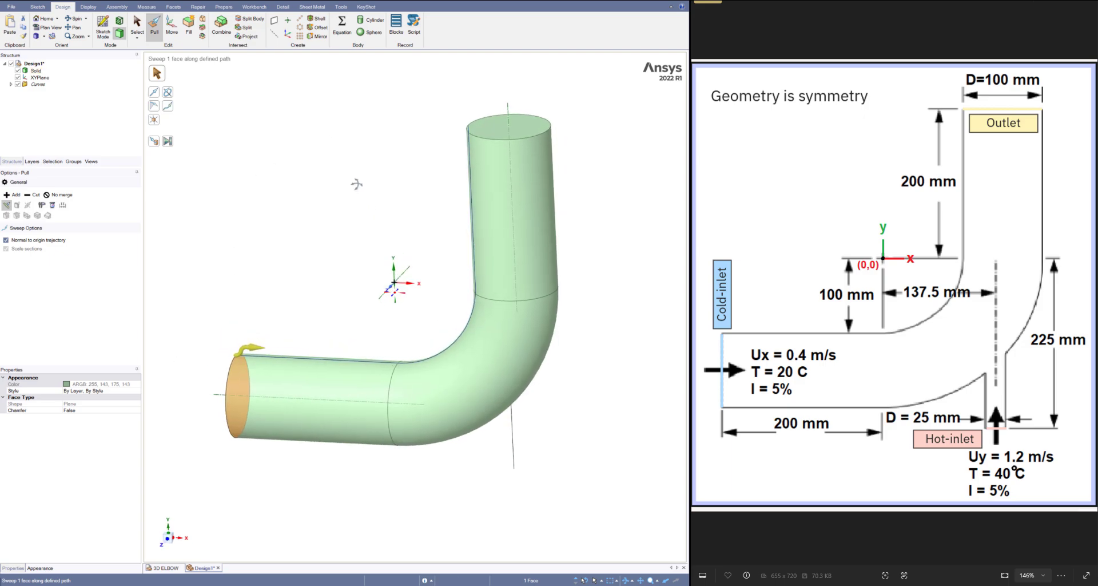
left_click(384, 157)
- Examine the hot inlet's vertical line, its lower endpoint and where it enters the elbow's bend
left_click(513, 470)
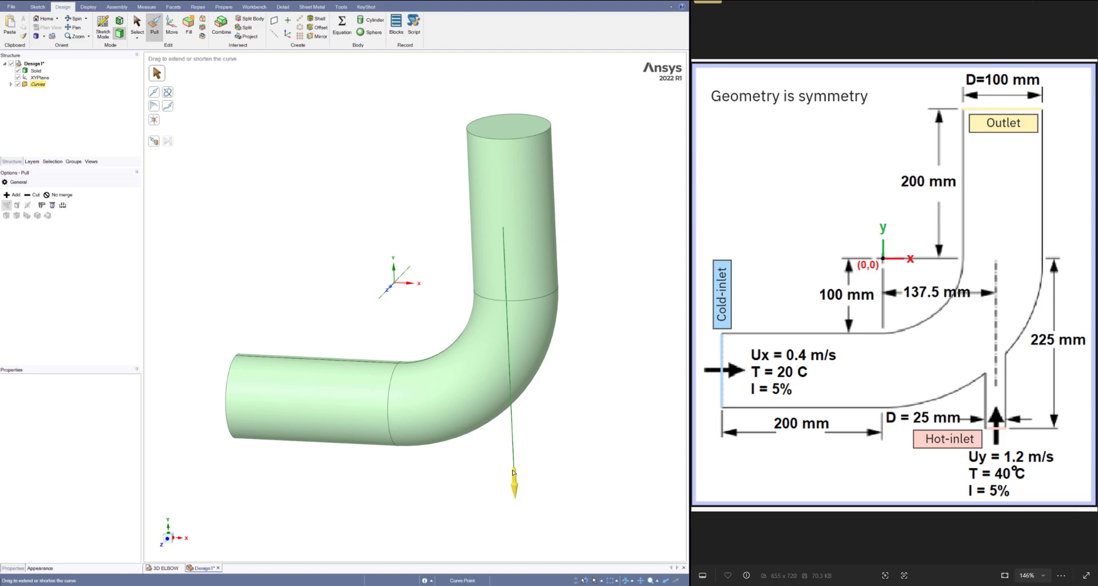
left_click(509, 480)
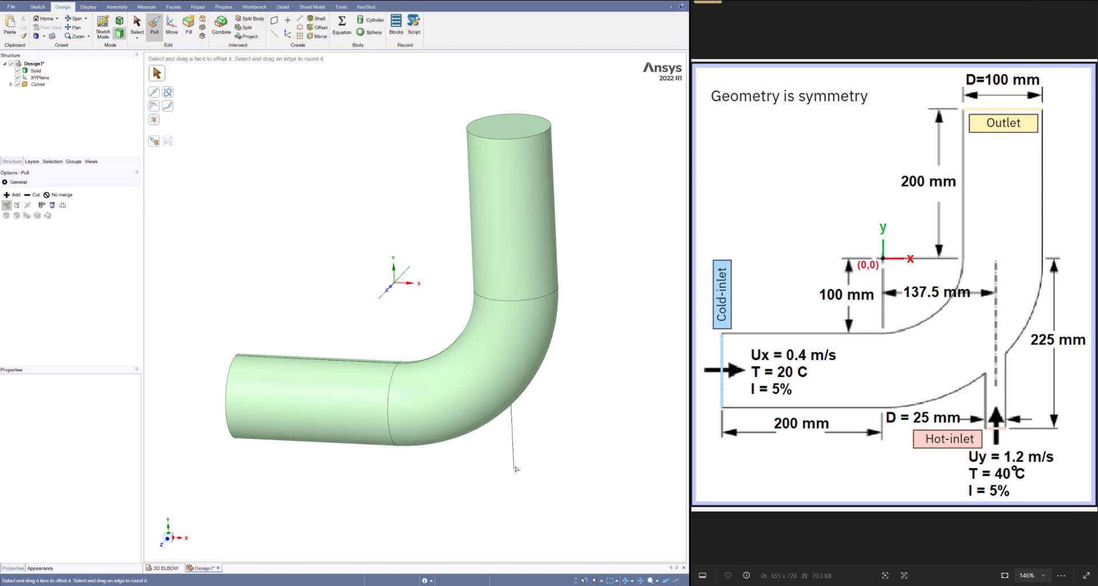
left_click(515, 464)
left_click(515, 463)
left_click(517, 373)
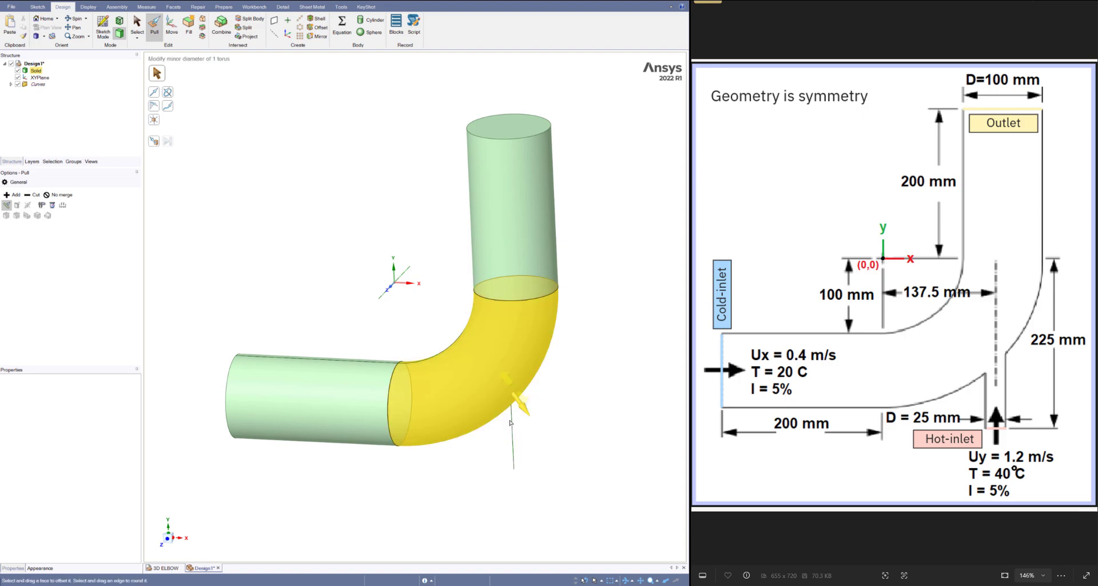
left_click(519, 441)
left_click(518, 338)
left_click(530, 458)
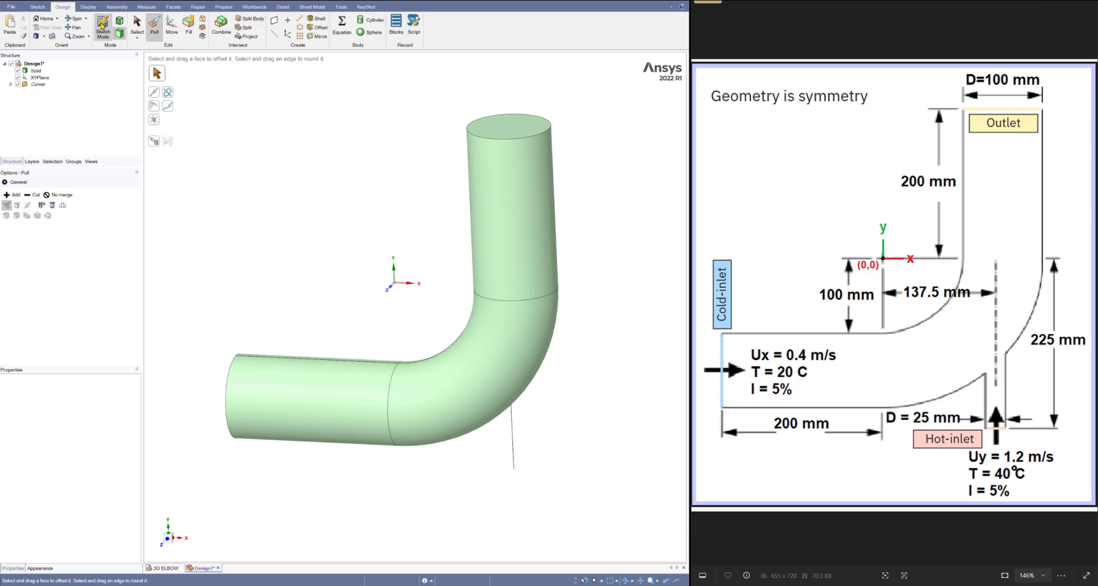
- Sketch a 25 mm diameter circle centred on the hot inlet line's lower endpoint, on a plane perpendicular to that line, and end the sketch
left_click(108, 34)
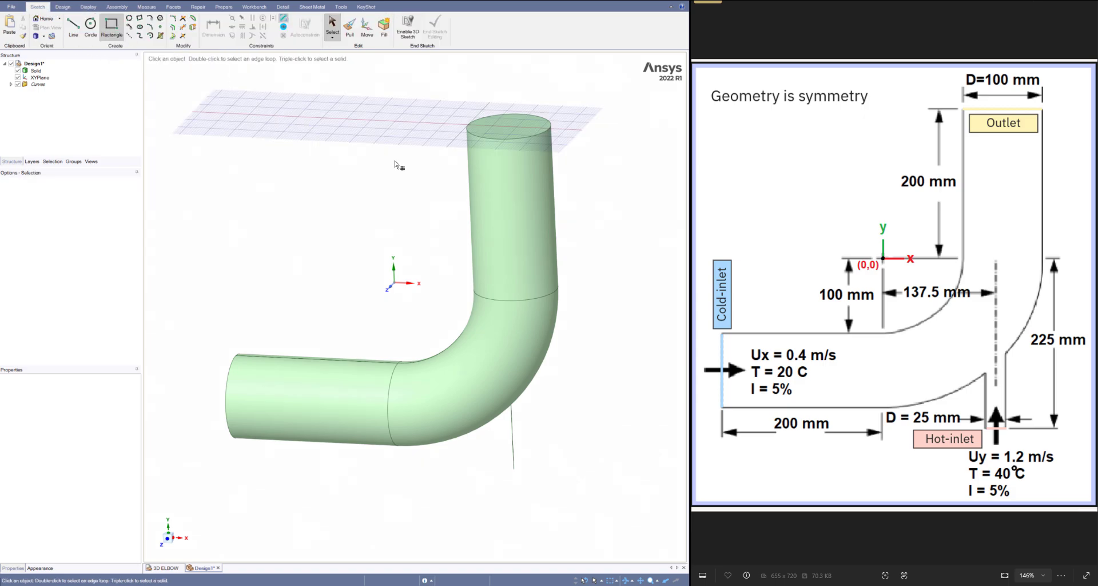
left_click(514, 469)
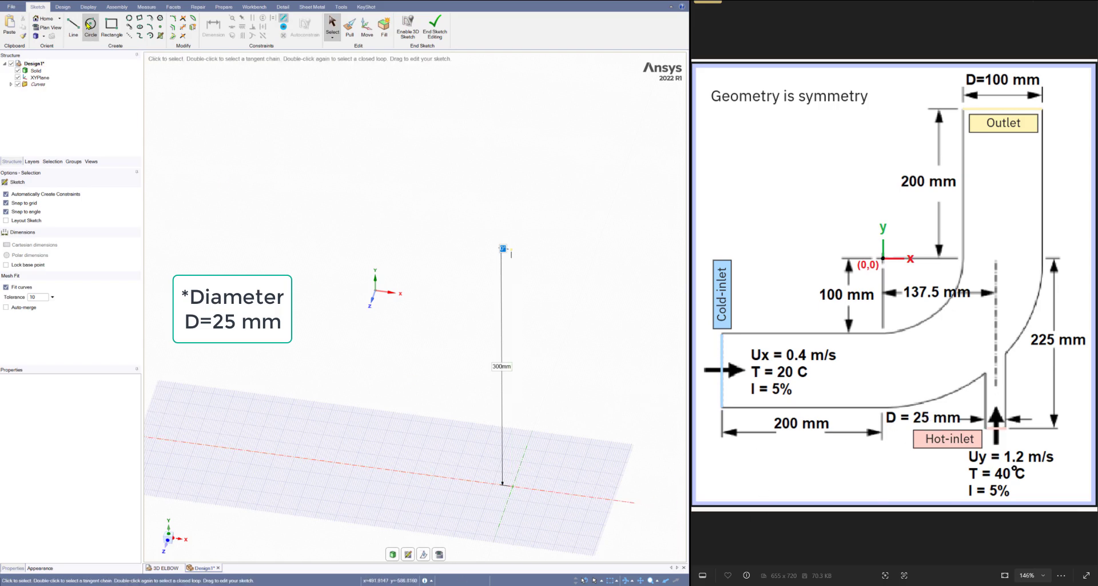
left_click(90, 26)
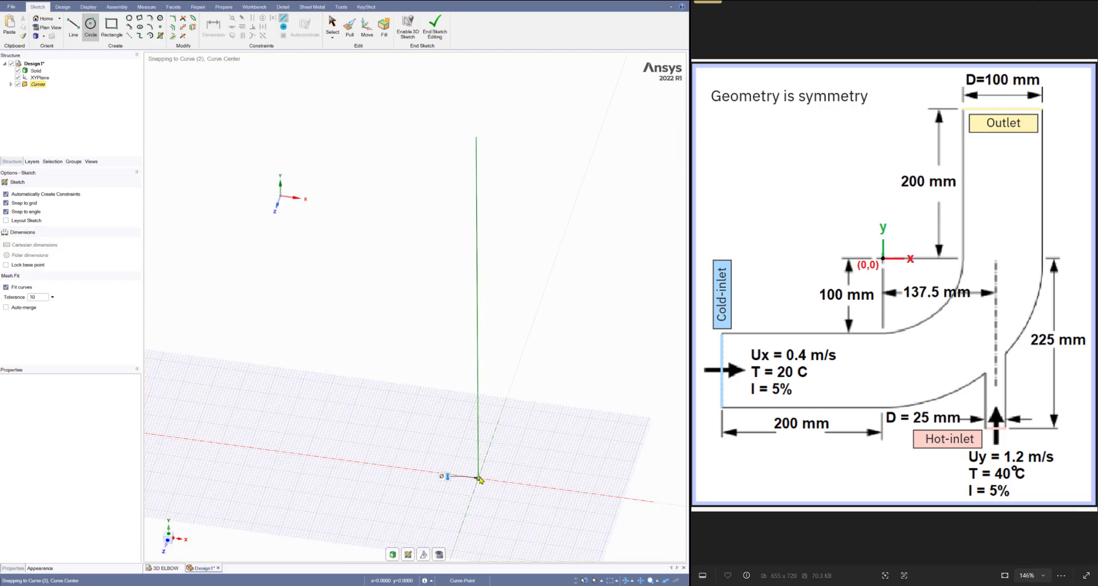
left_click(479, 479)
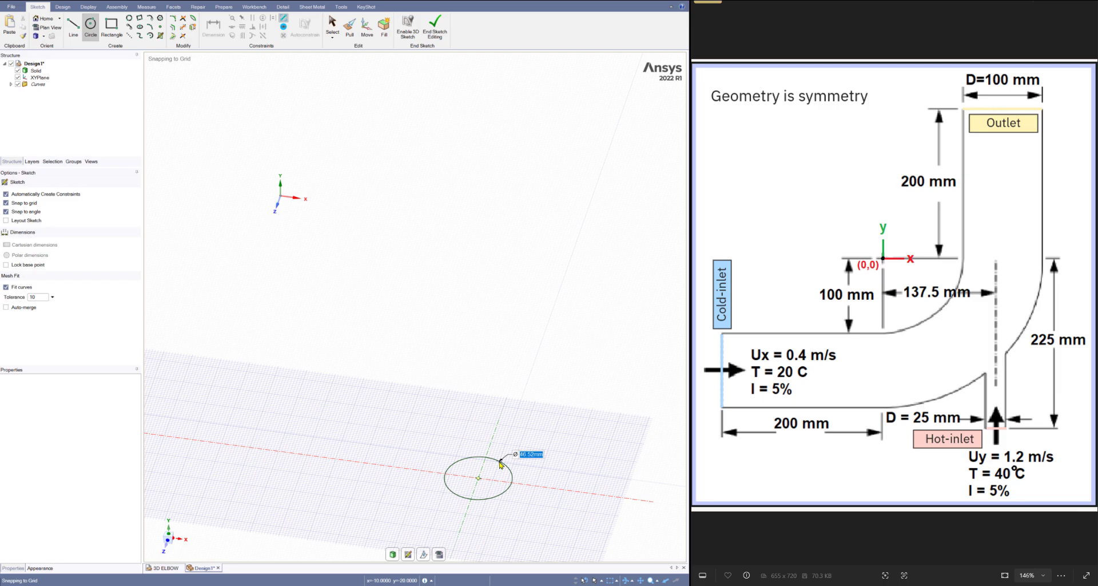
type("25")
key("Return")
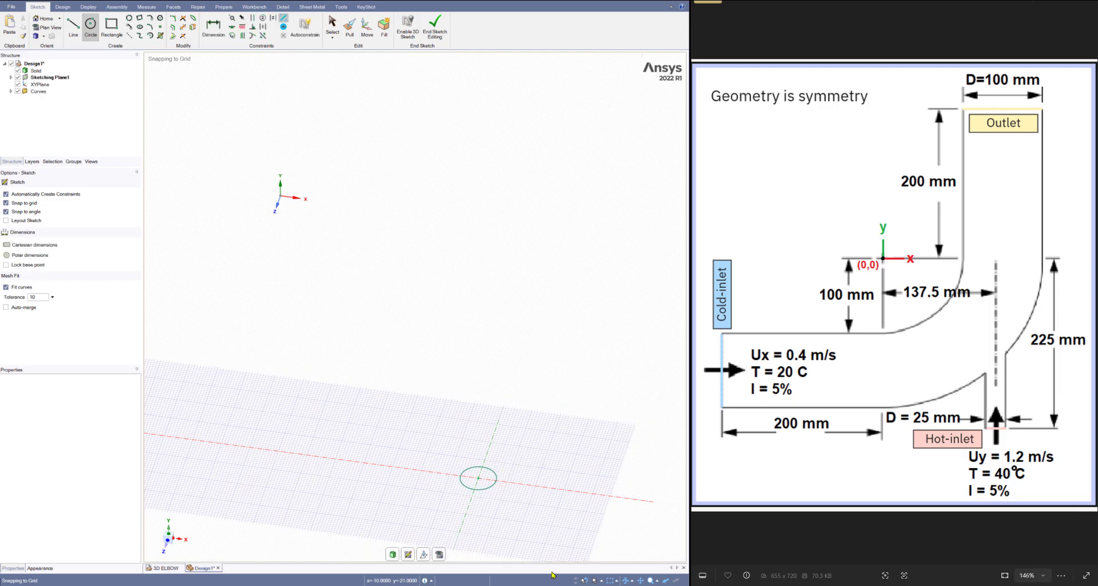
left_click(435, 28)
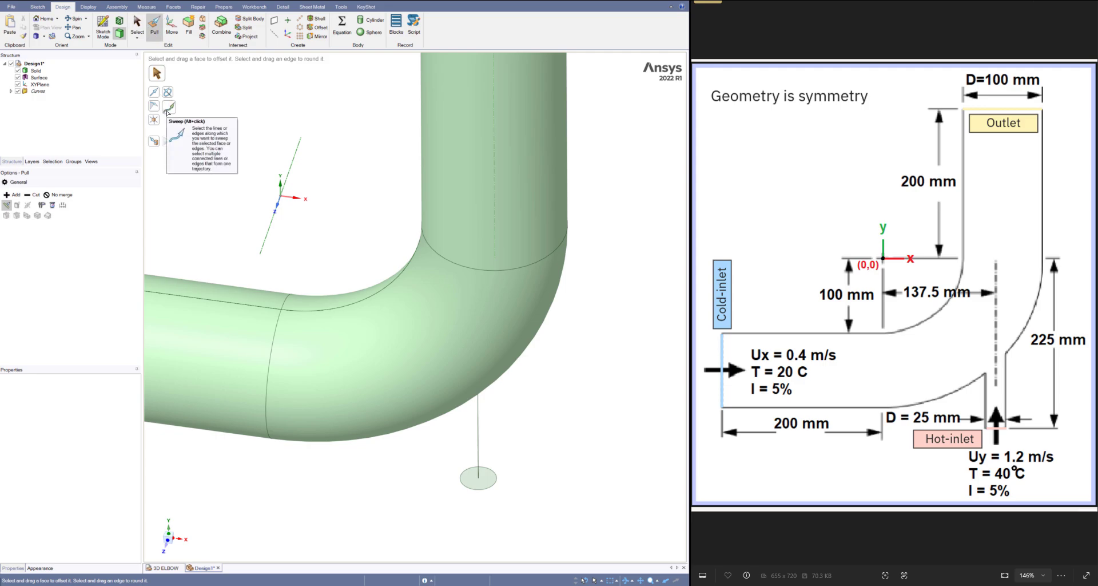
left_click(169, 109)
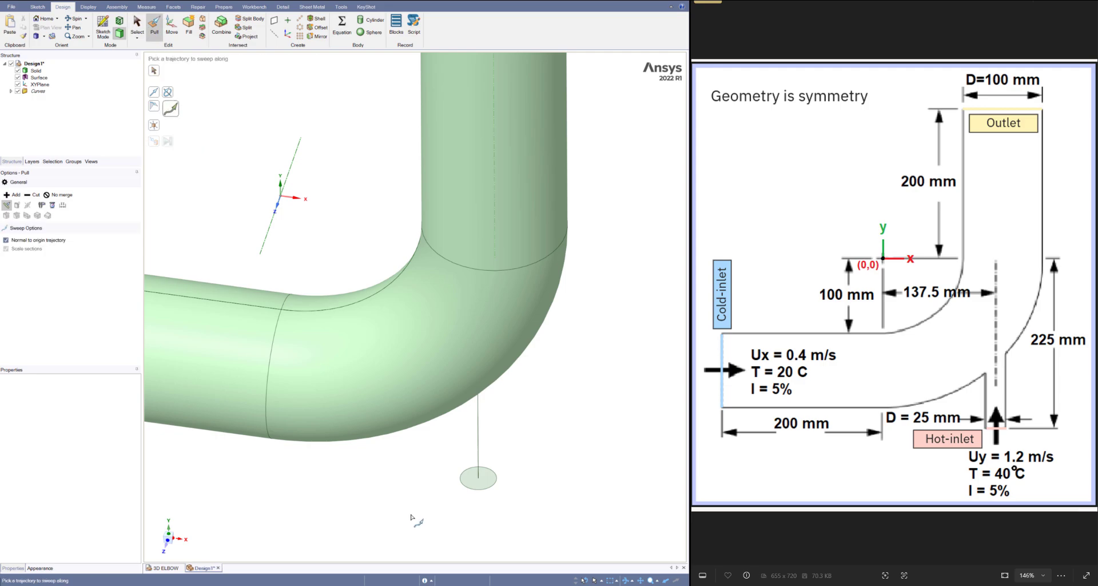
left_click(478, 436)
left_click(480, 435)
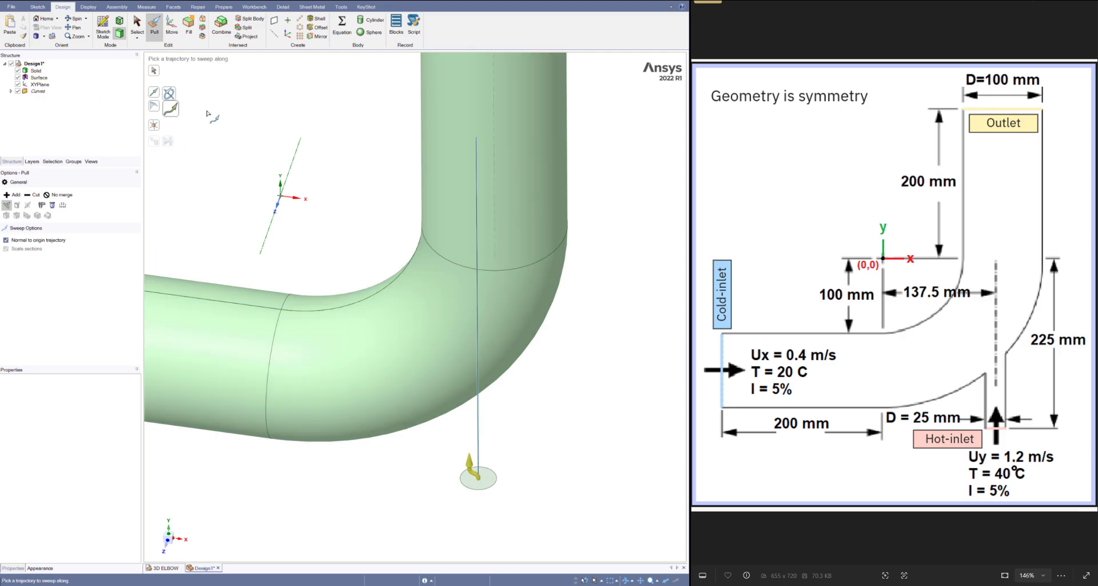
left_click(533, 448)
key("Escape")
- Sweep the hot inlet's circular face along its full vertical line with Pull, merging the small pipe into the elbow
left_click(496, 482)
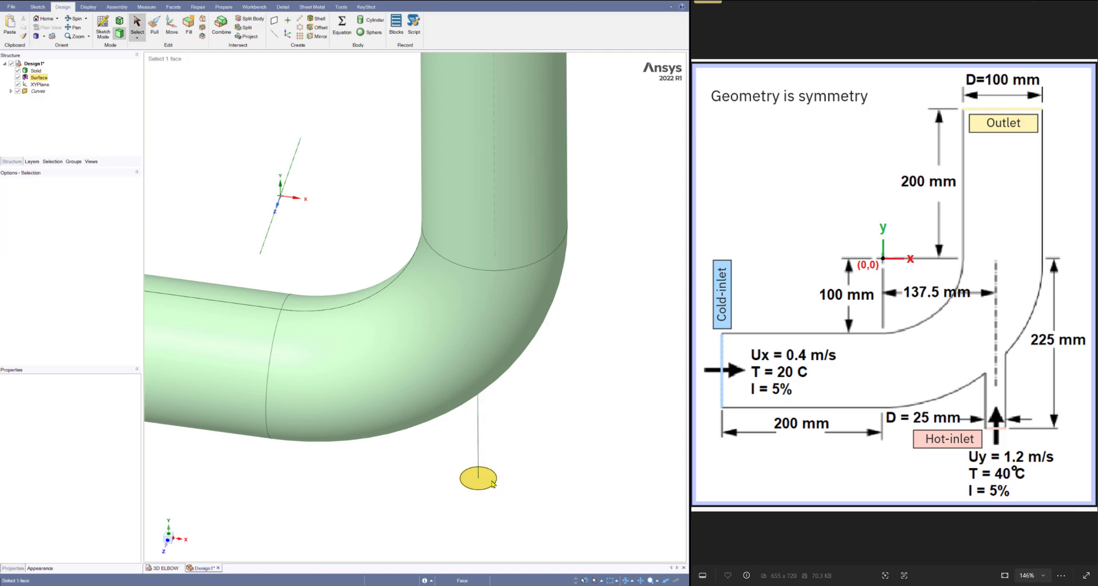
left_click(492, 483)
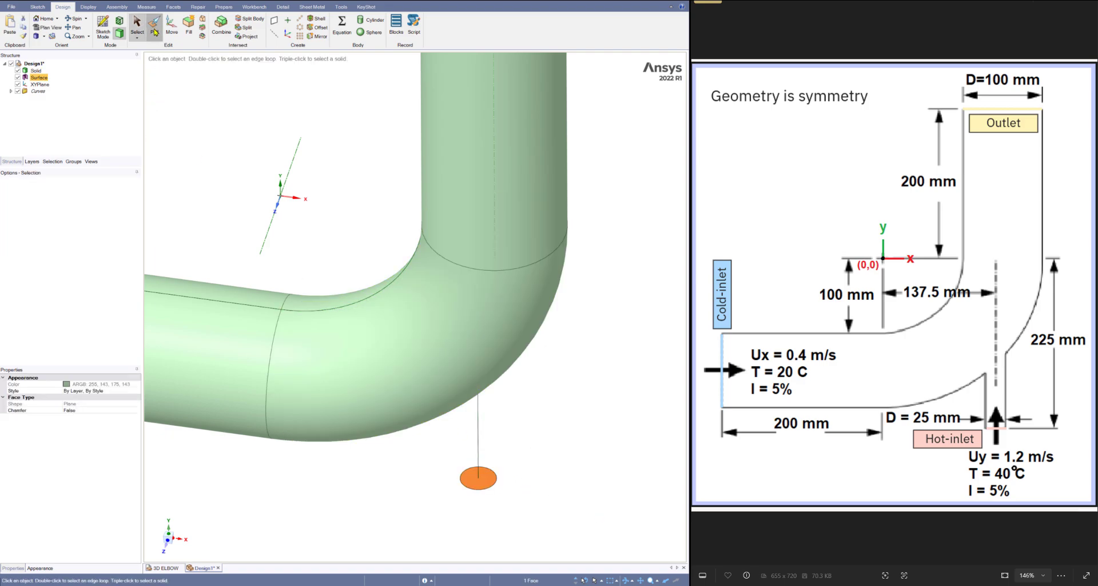
key("p")
left_click(168, 106)
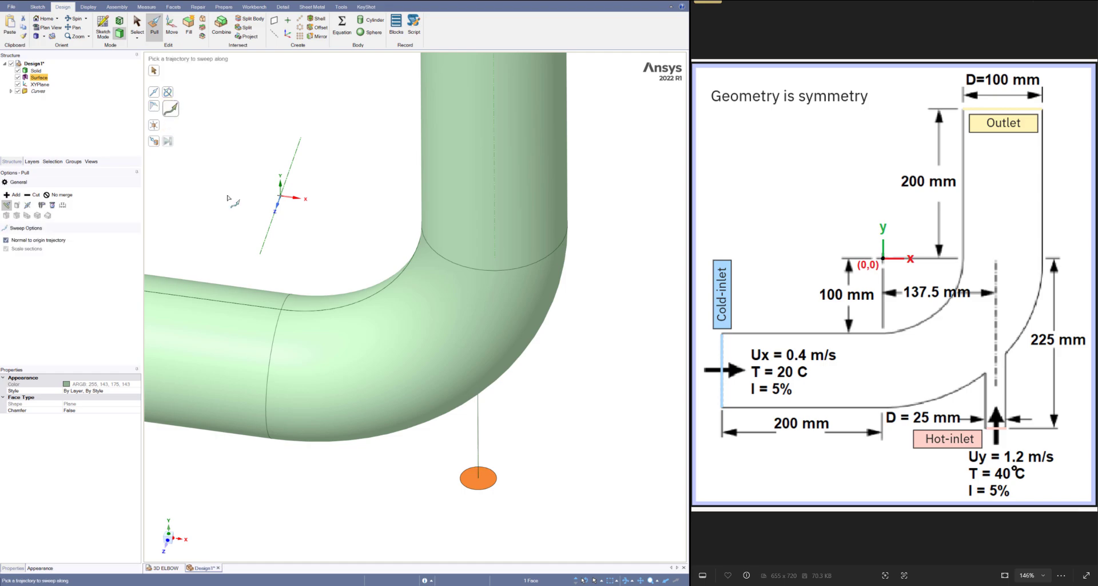
left_click(479, 429)
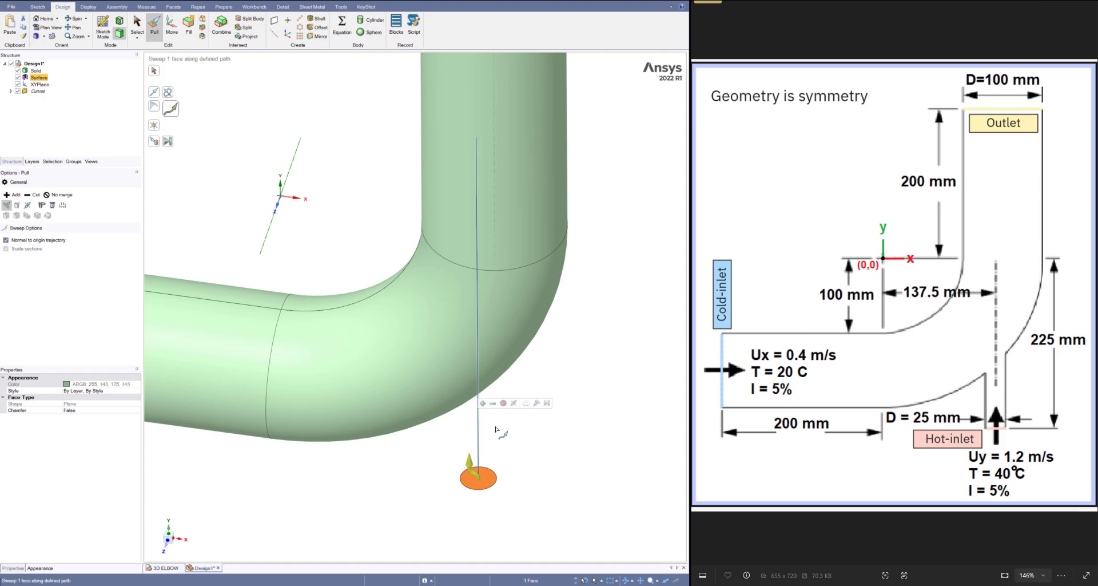
left_click(169, 143)
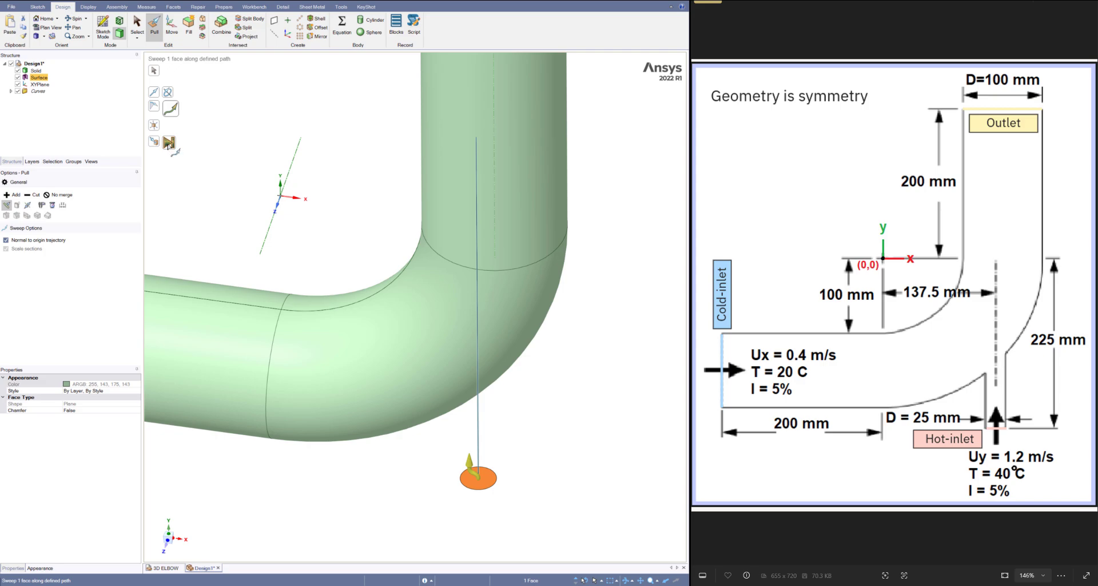
key("Escape")
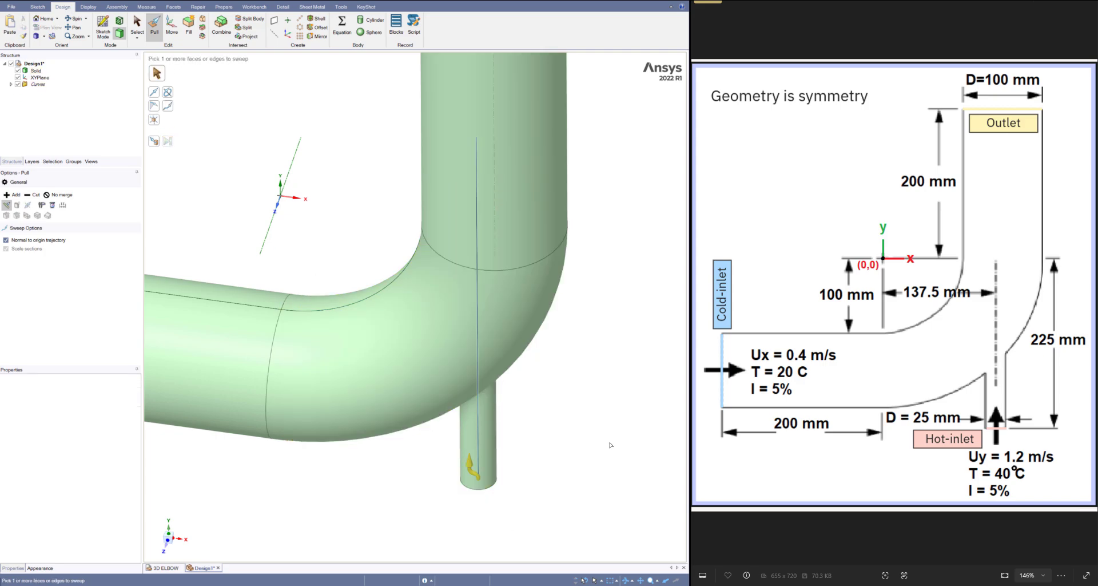
key("Escape")
- Create a vertical plane through the cold inlet's horizontal line as the elbow's symmetry plane
scroll(607, 449, "down", 5)
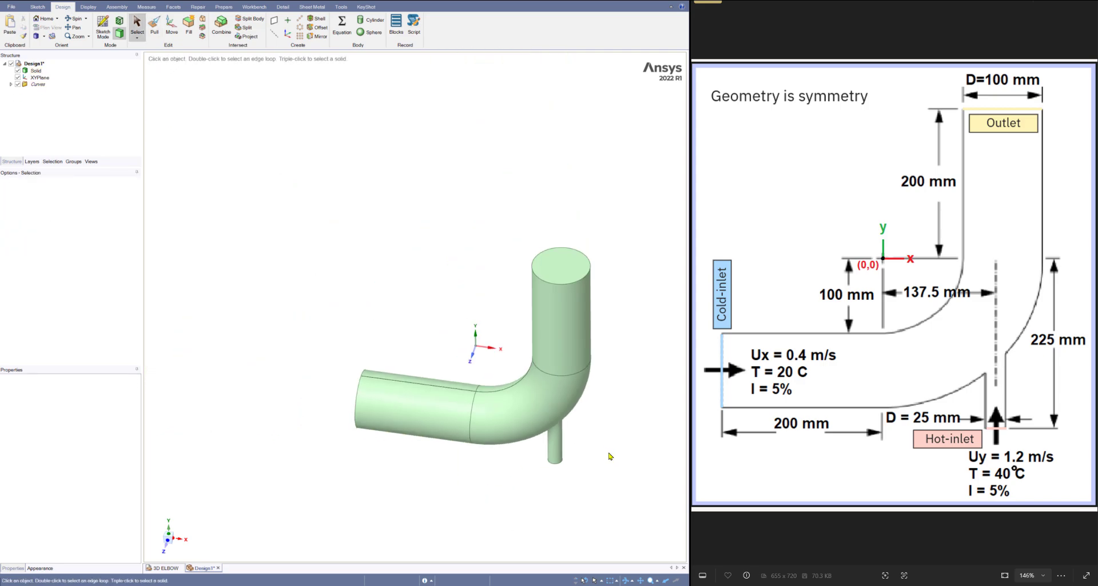
middle_click_drag(583, 424, 527, 399, "shift")
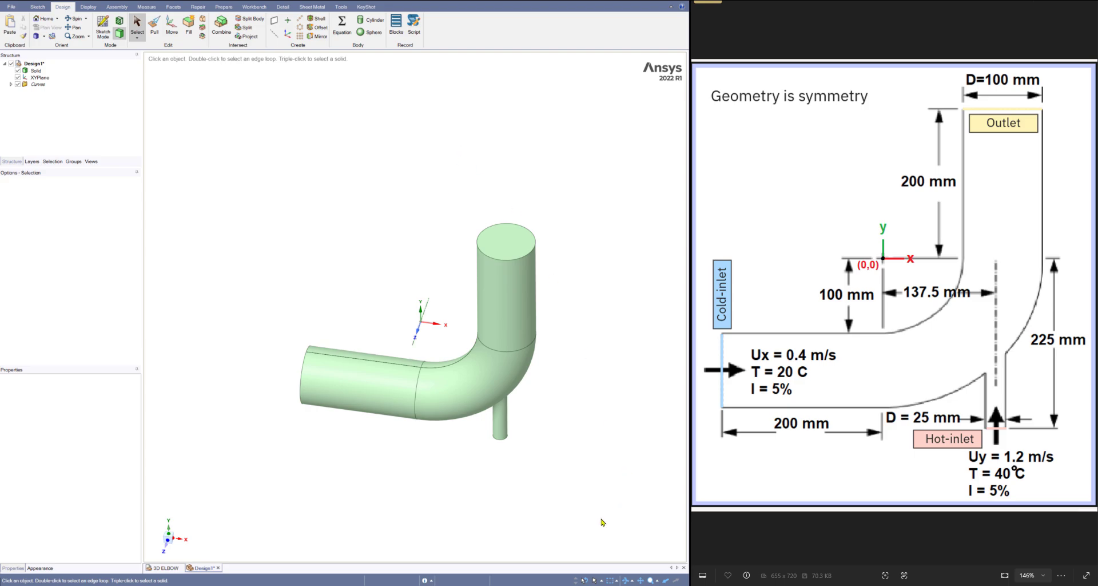
middle_click_drag(603, 520, 578, 522)
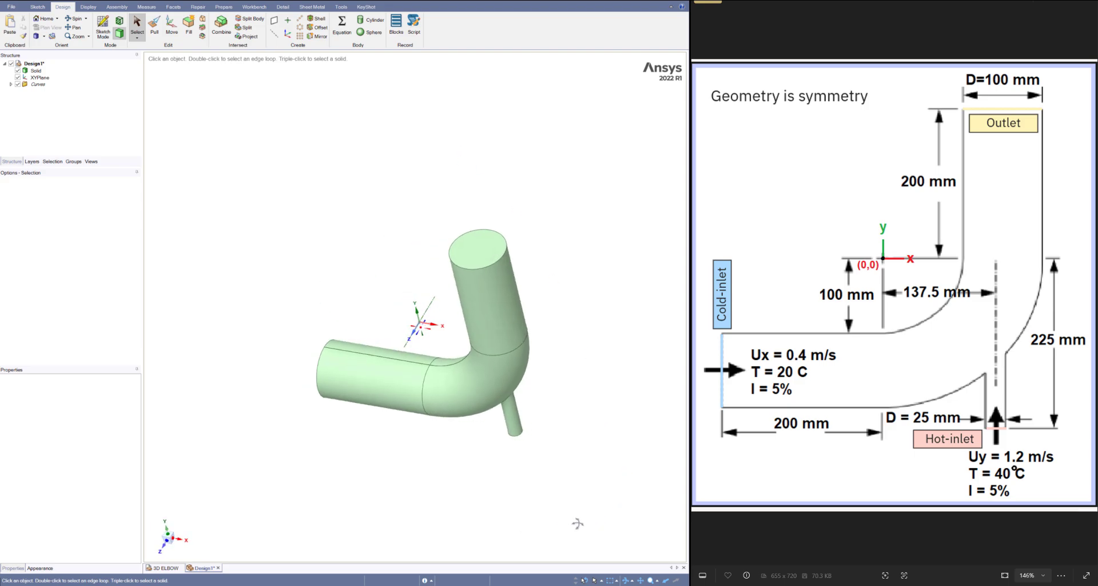
left_click(478, 243)
left_click(429, 248)
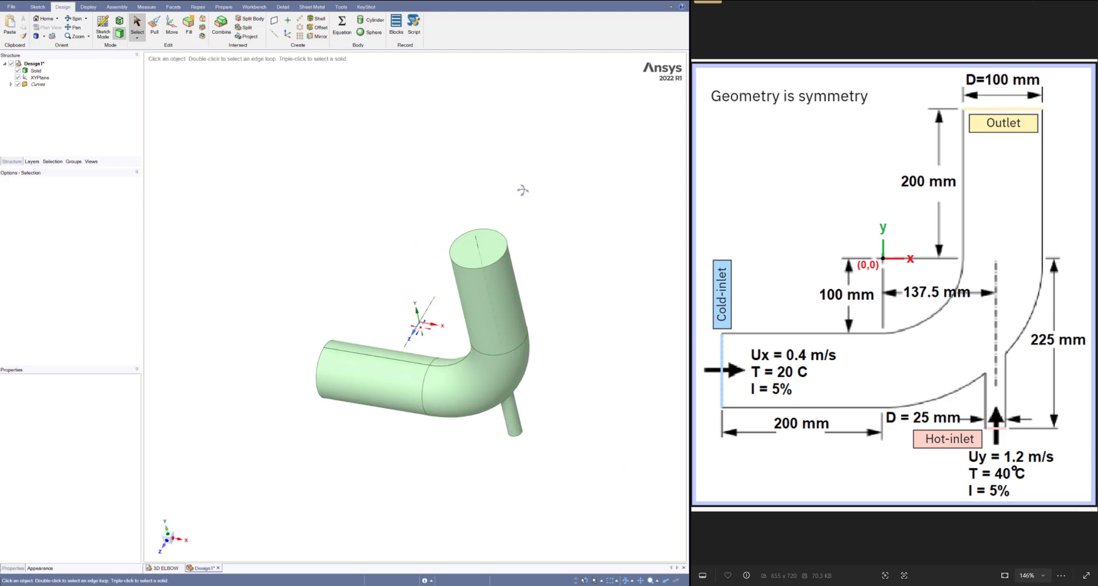
middle_click_drag(519, 188, 526, 181)
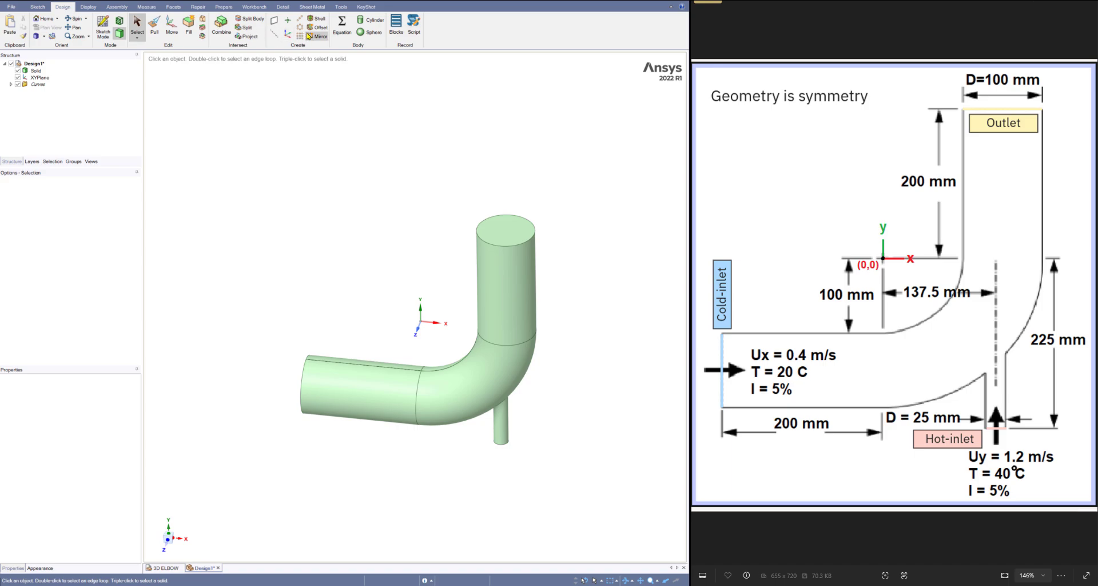
key("ctrl")
left_click(275, 23)
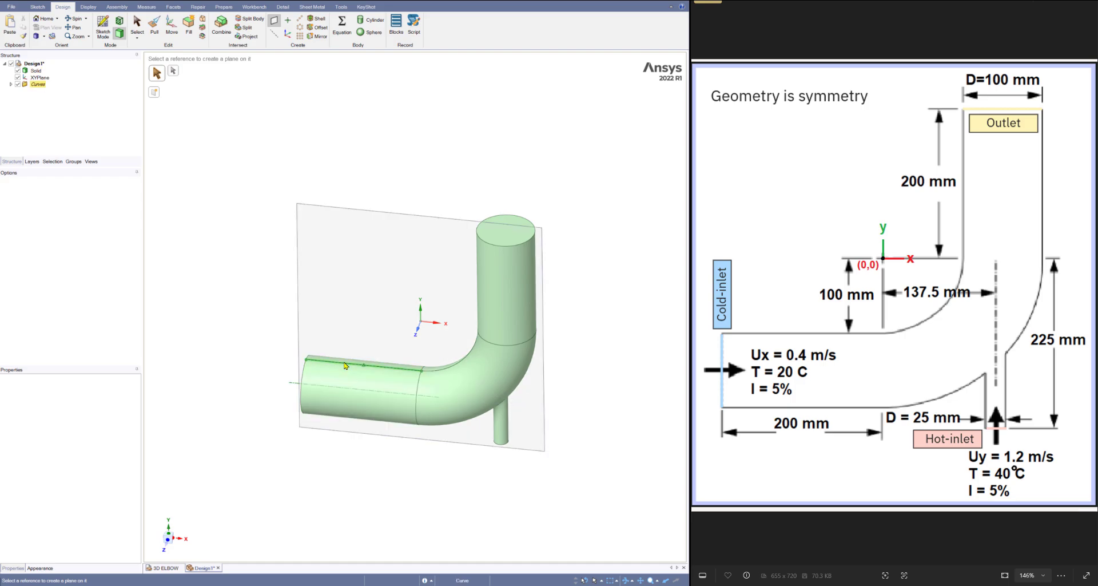
middle_click_drag(346, 360, 338, 378)
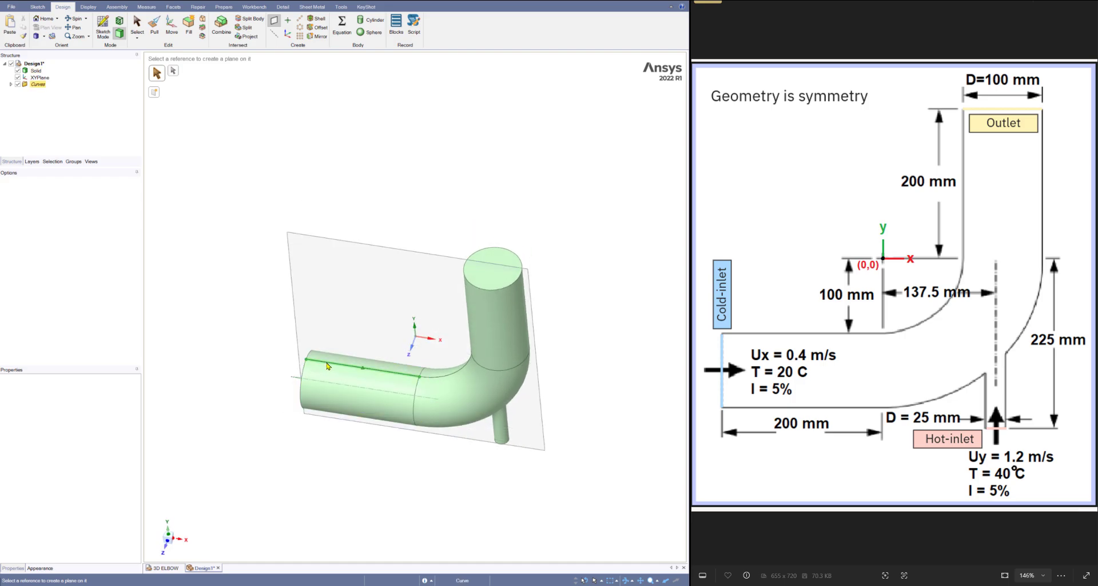
left_click(328, 365)
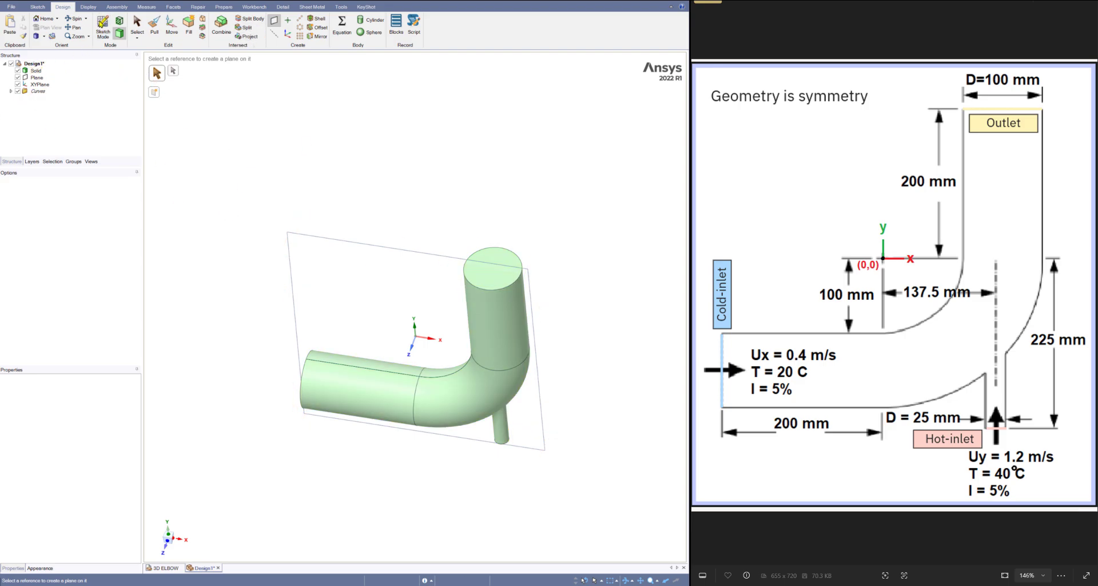
key("Escape")
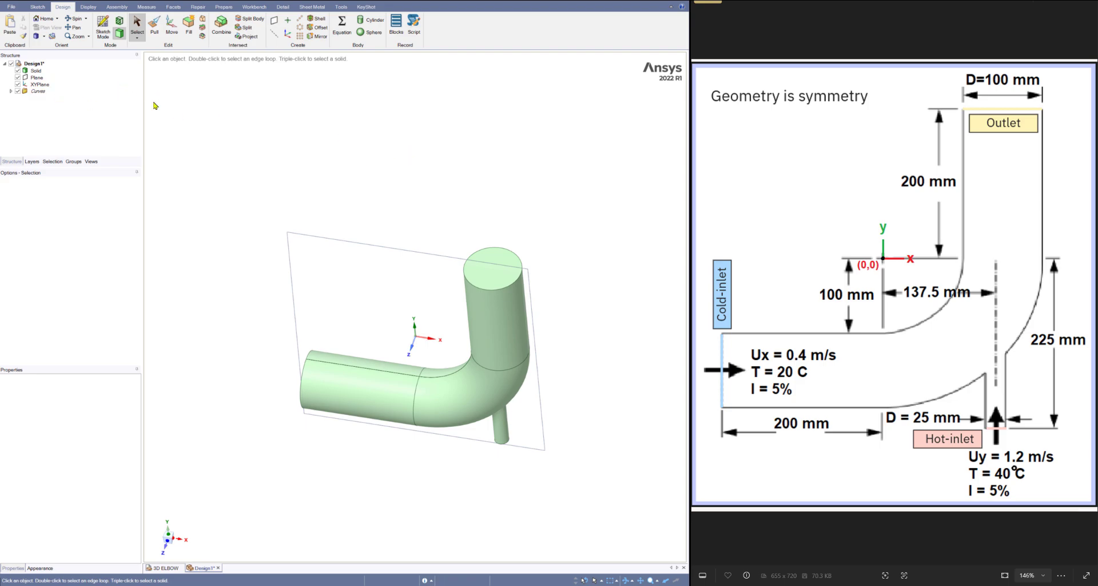
- Split the elbow solid into two symmetric halves with Split Body, using the new plane as the cutter
left_click(36, 71)
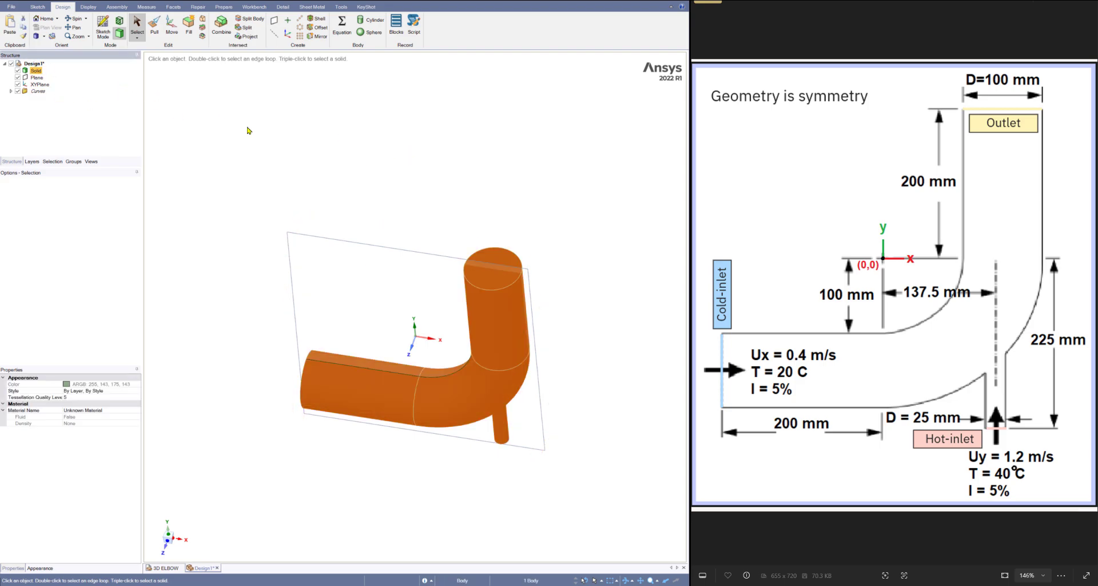
left_click(250, 21)
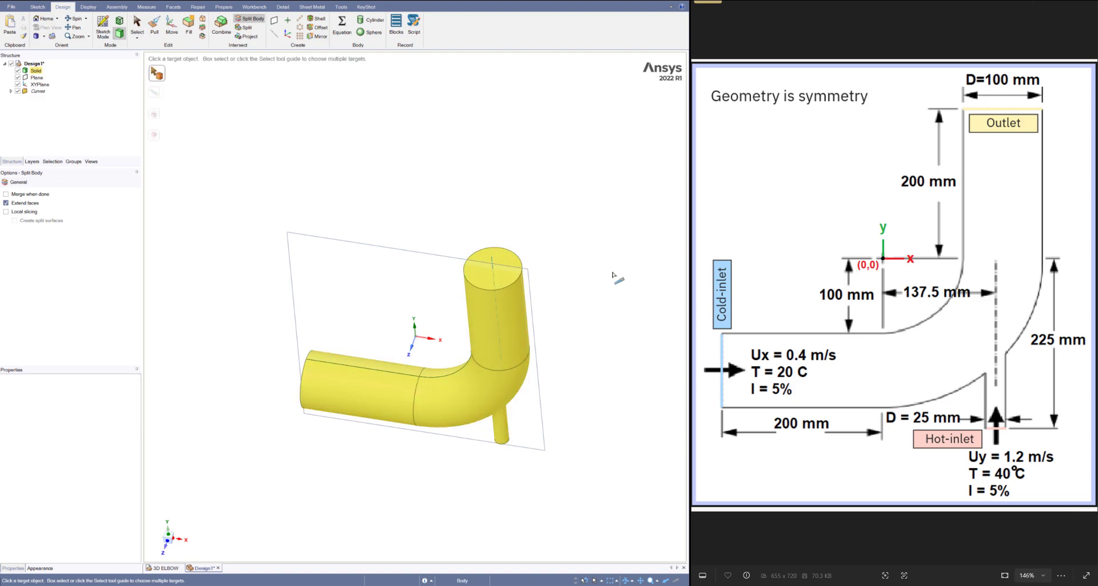
left_click(488, 260)
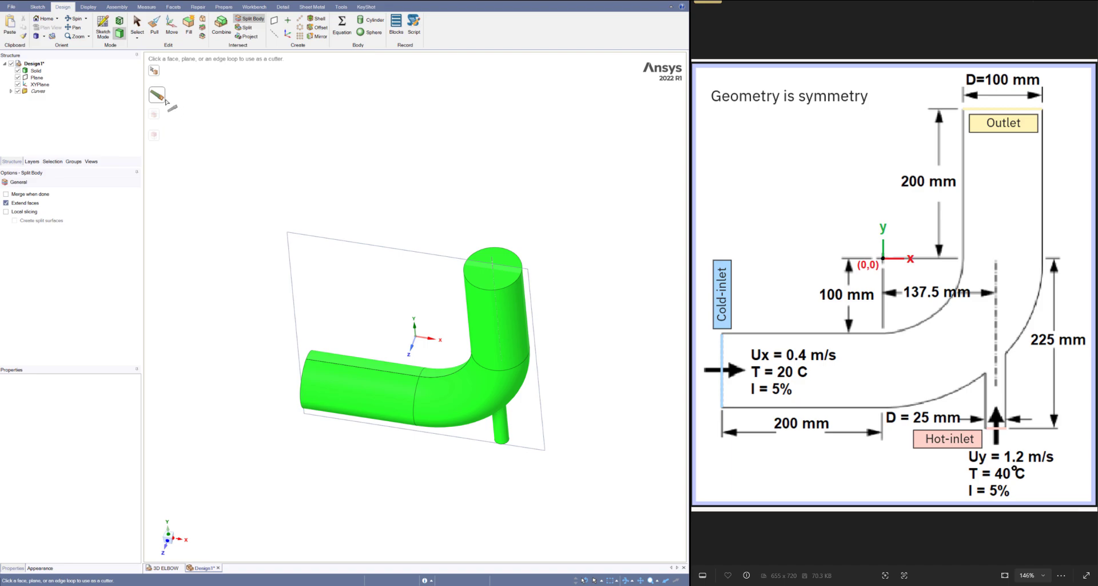
left_click(380, 249)
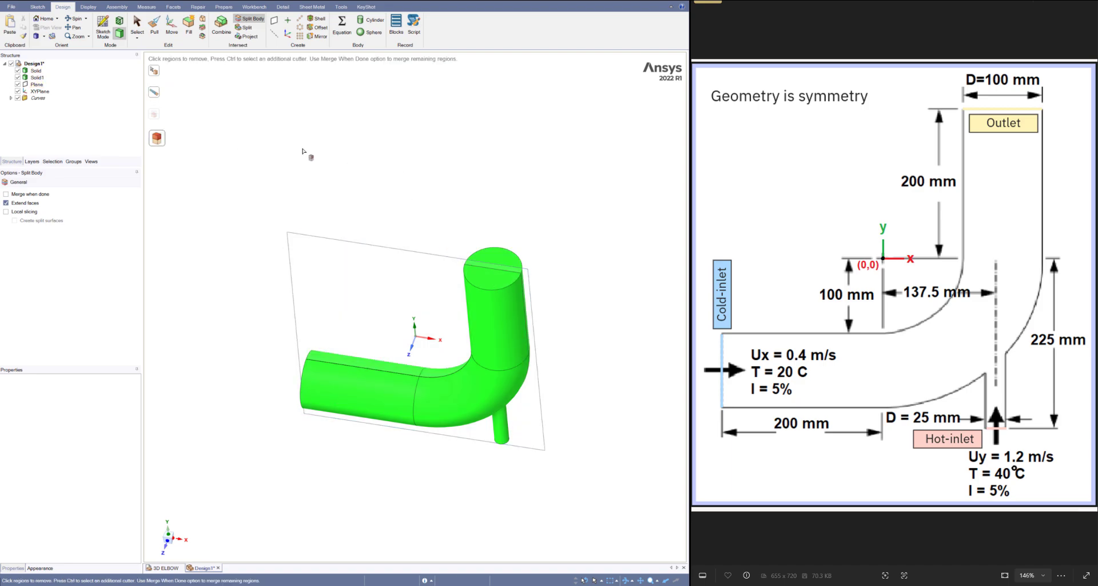
key("Escape")
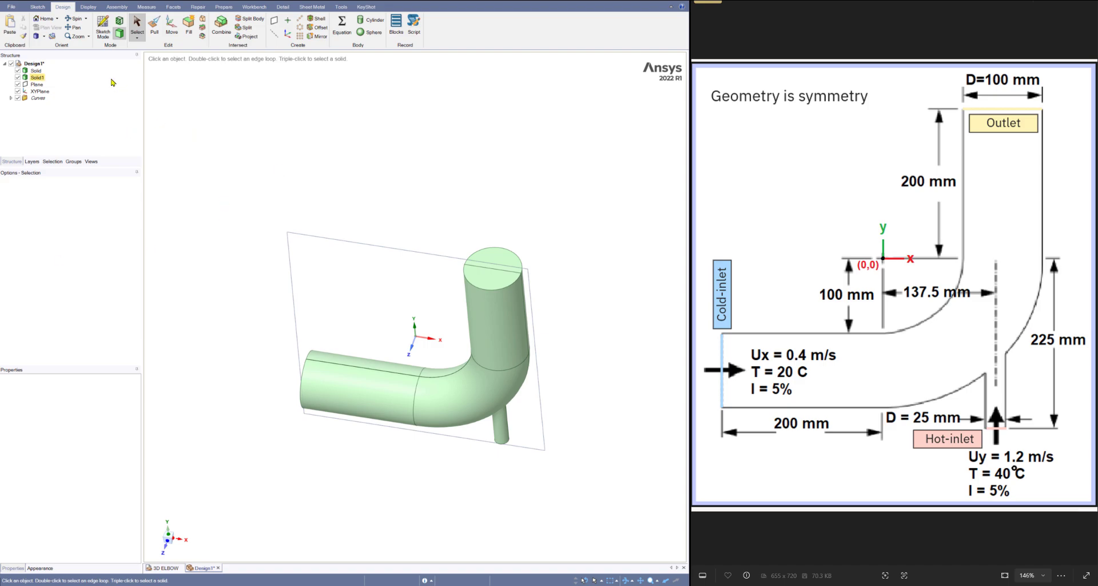
left_click(36, 78)
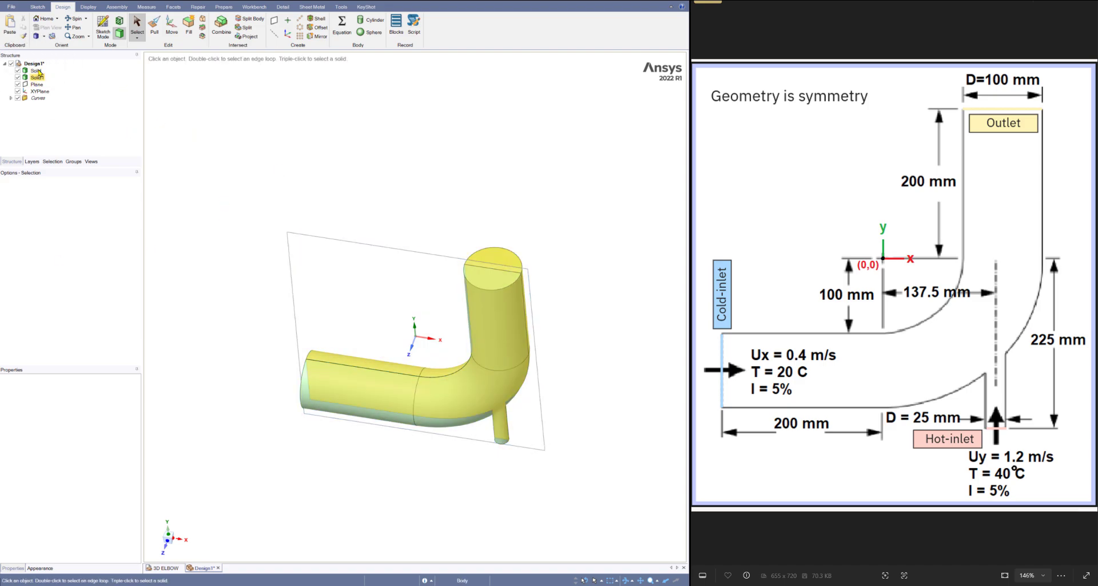
- Delete the rear half of the split elbow on the negative Z side of the symmetry plane
left_click(40, 81)
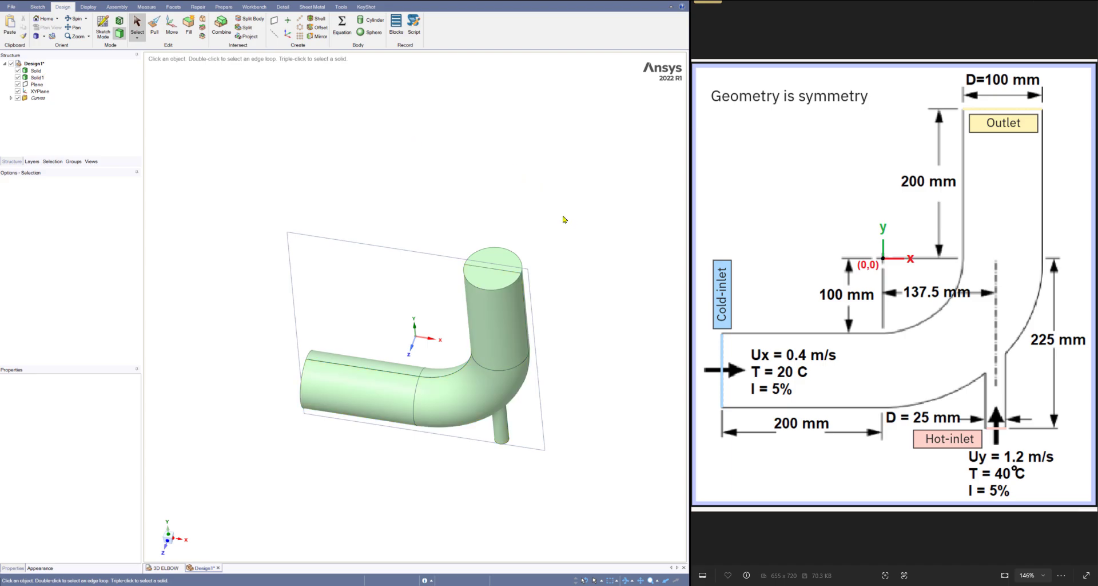
middle_click_drag(564, 217, 527, 309)
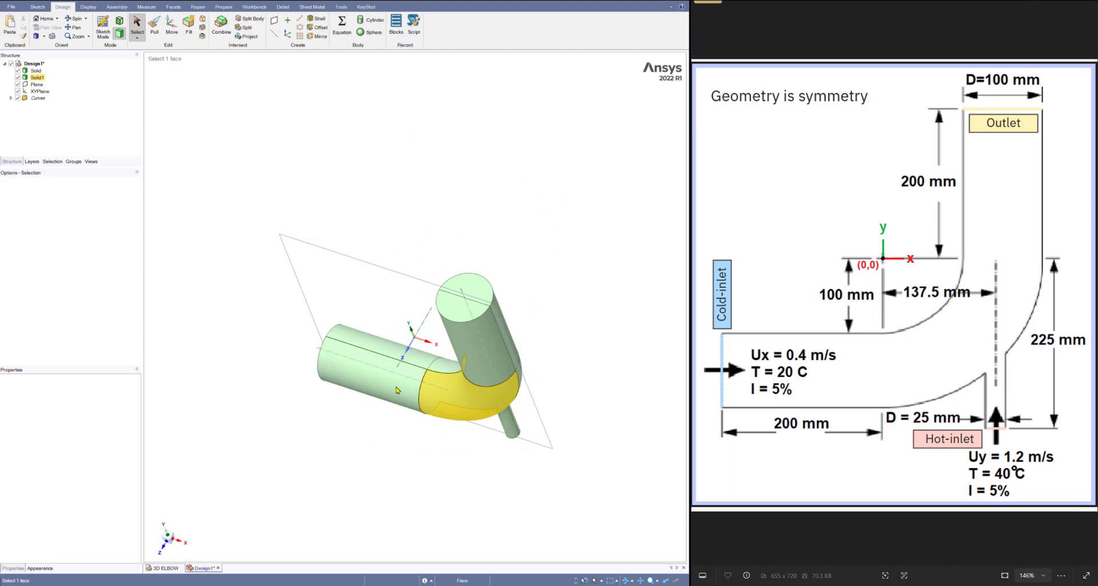
left_click(35, 71)
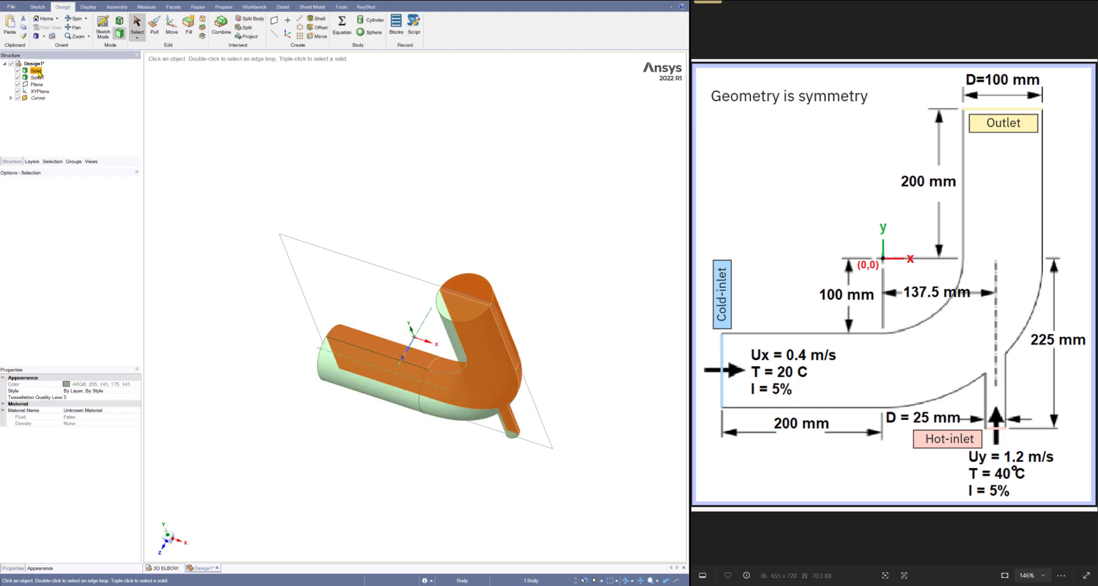
right_click(34, 70)
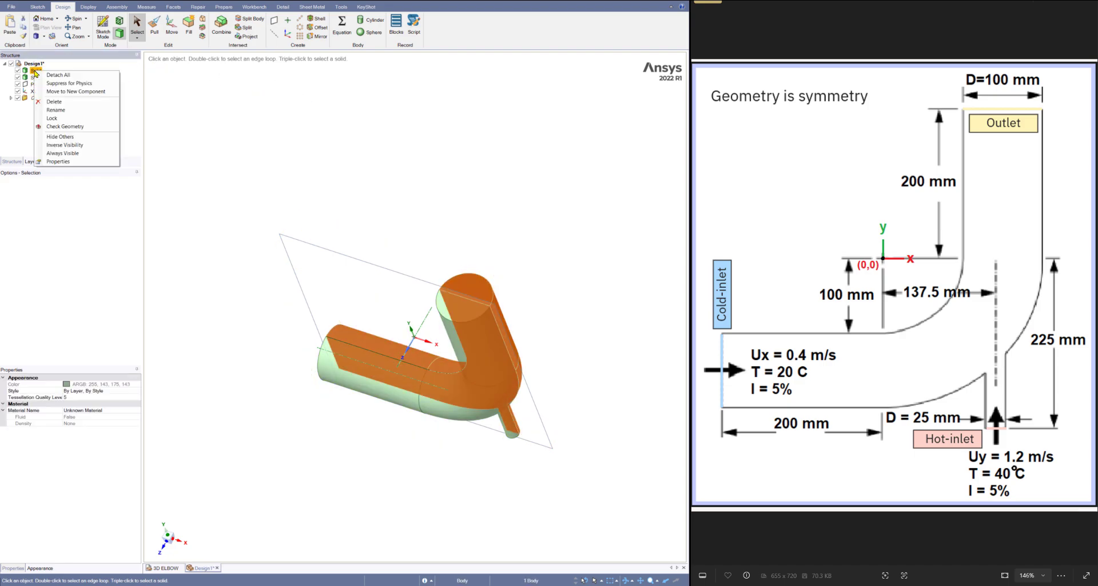
left_click(55, 102)
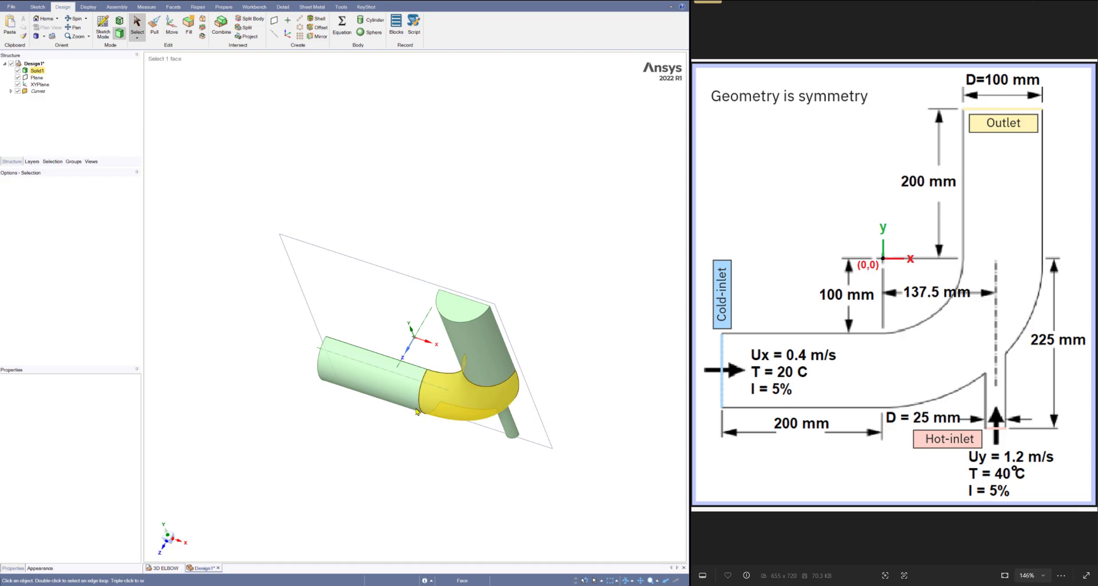
- Delete the leftover sketch curves and the symmetry plane from the design
left_click(37, 93)
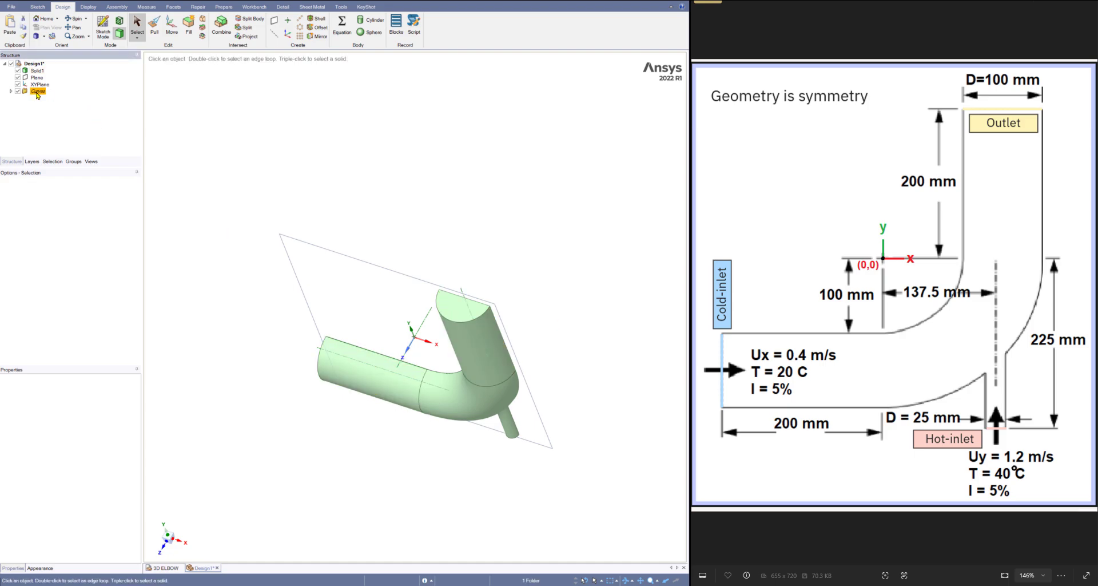
key("Delete")
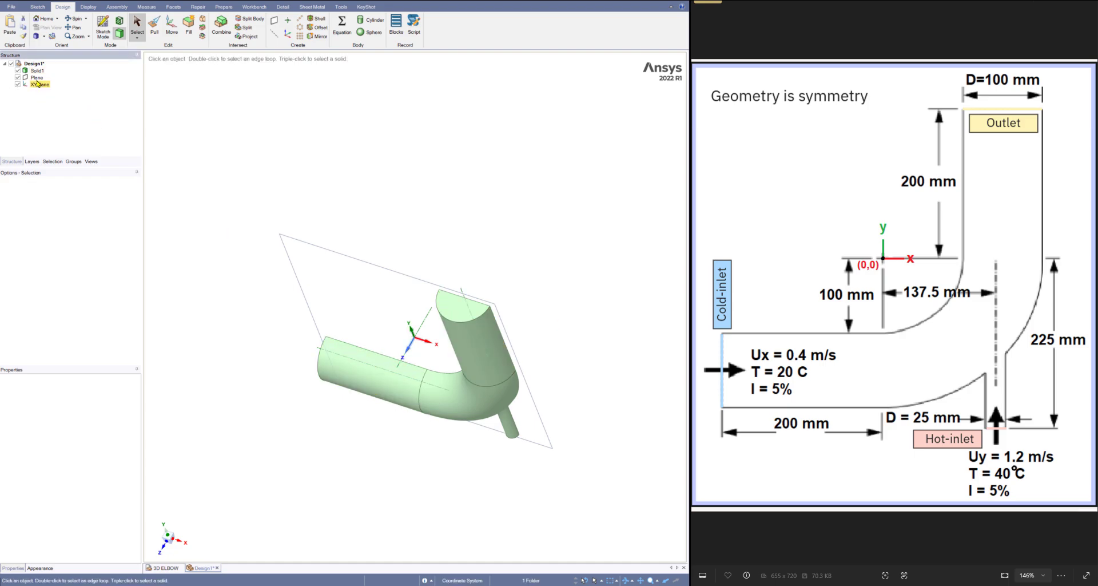
left_click(39, 79)
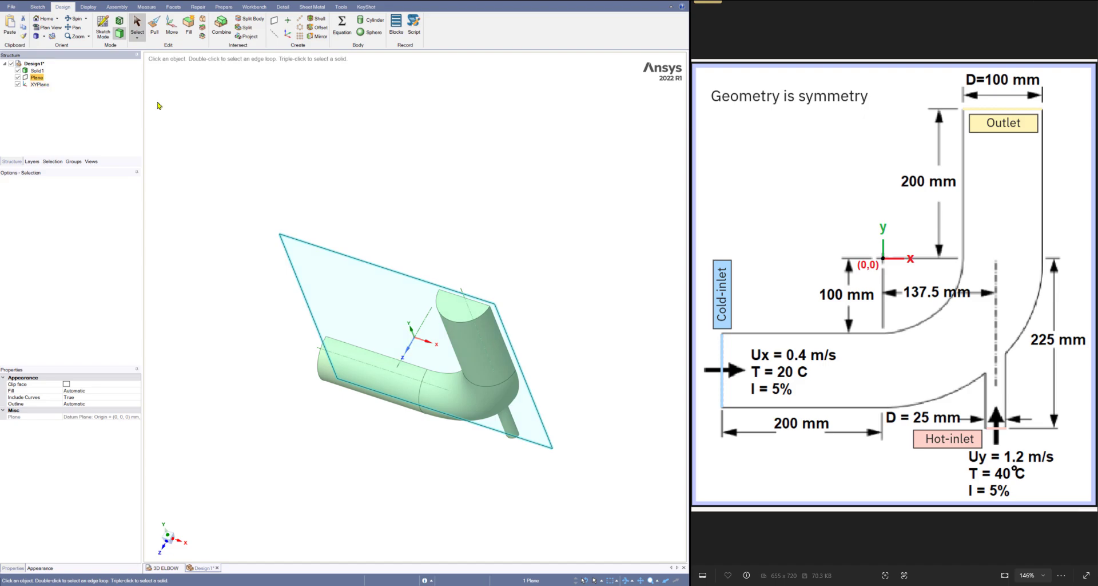
key("Delete")
- Create a named selection called Cold-inlet from the semicircular end face of the horizontal pipe
middle_click_drag(290, 285, 290, 279)
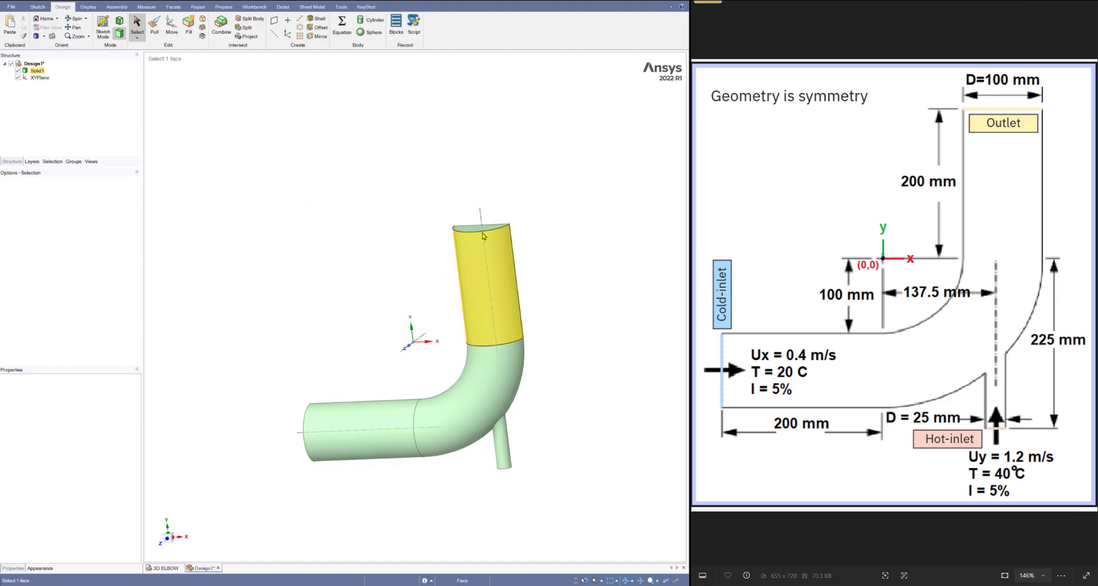
middle_click_drag(581, 426, 369, 260)
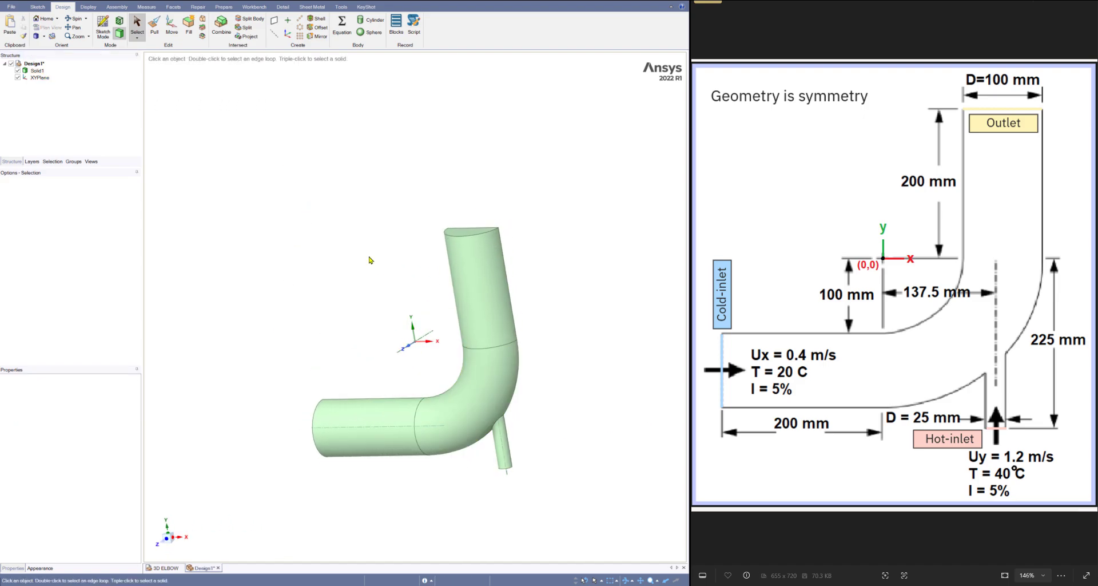
left_click(69, 162)
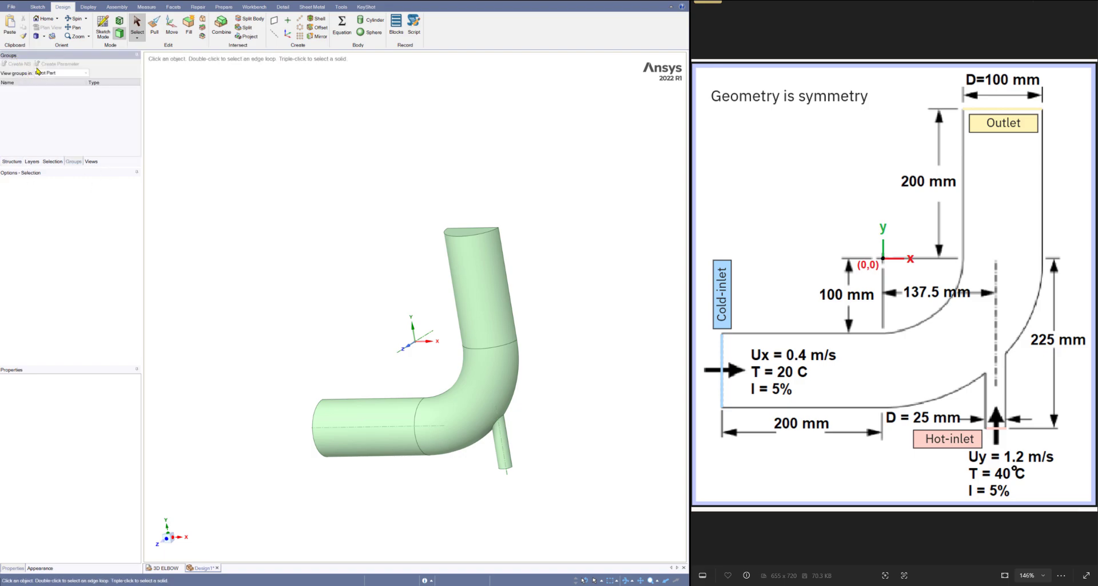
middle_click_drag(580, 427, 566, 451)
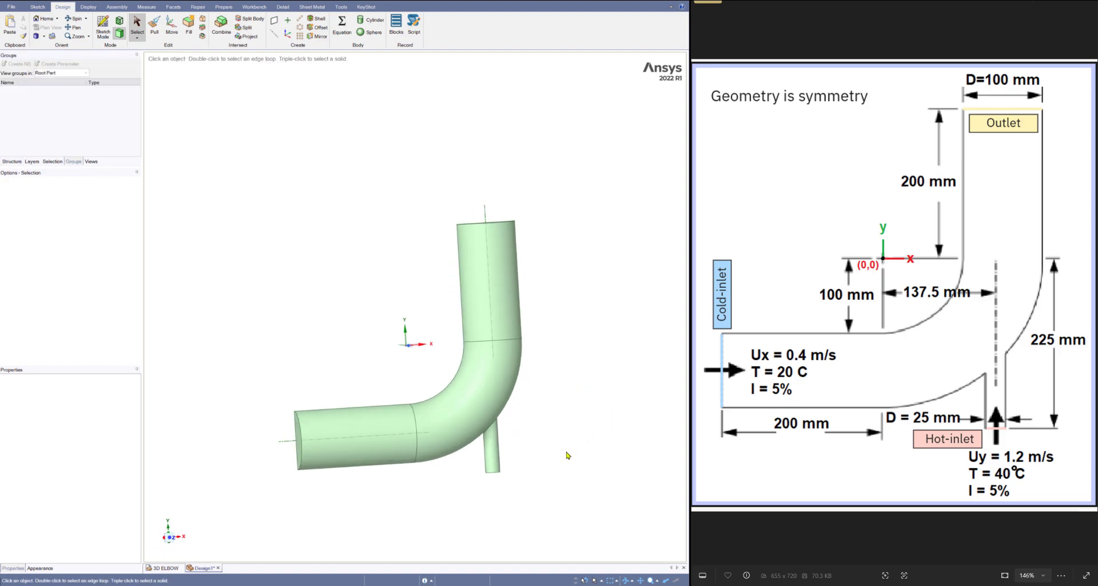
middle_click_drag(505, 507, 542, 512)
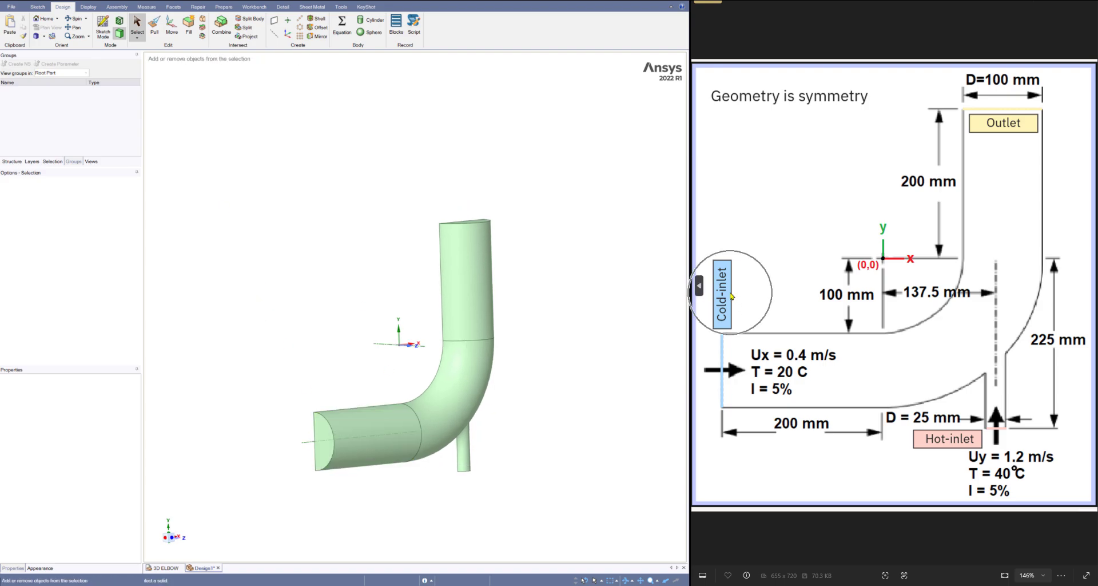
left_click(324, 439)
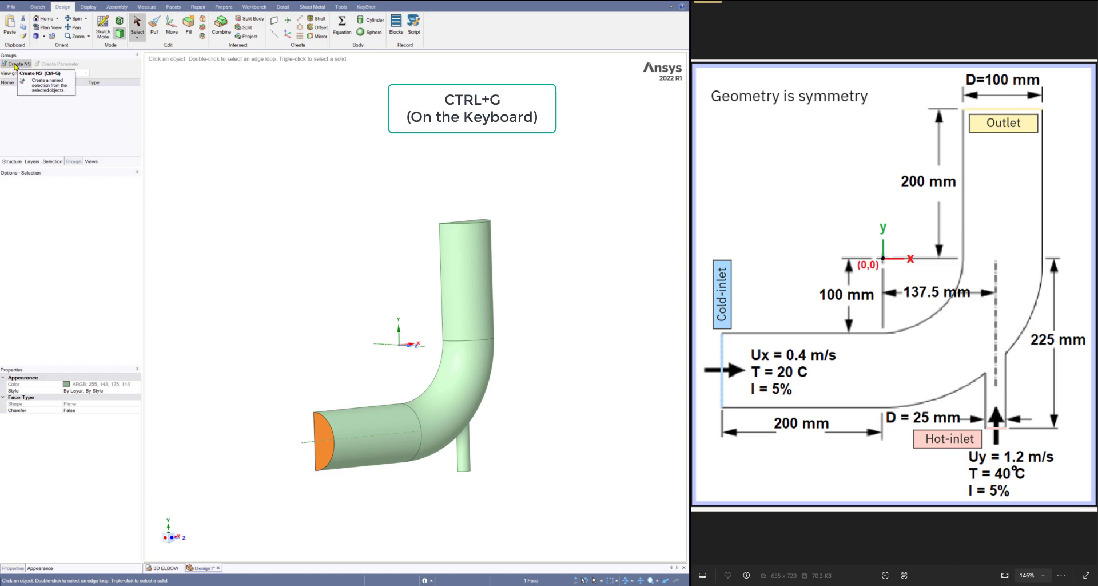
key("ctrl+g")
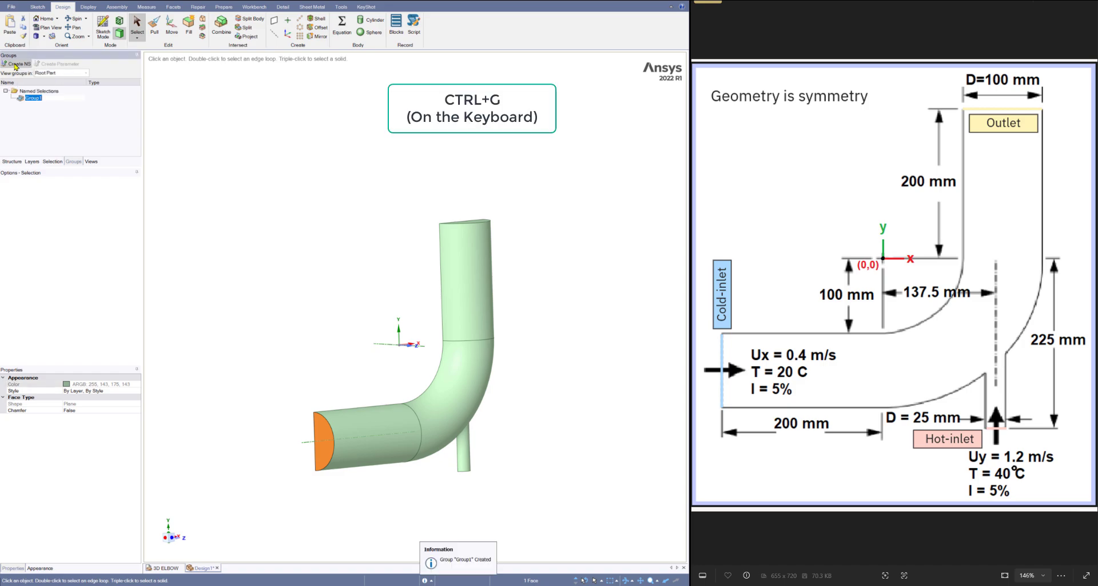
type("Cold-inlet")
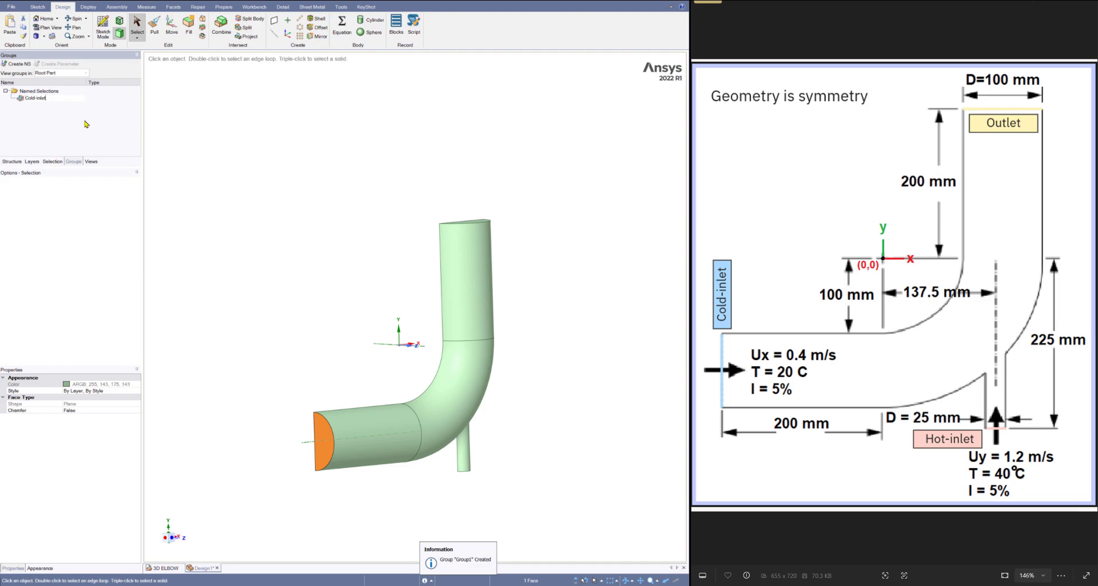
key("Return")
- Create a named selection called Hot-inlet from the semicircular bottom face of the small vertical pipe
middle_click_drag(296, 314, 502, 513)
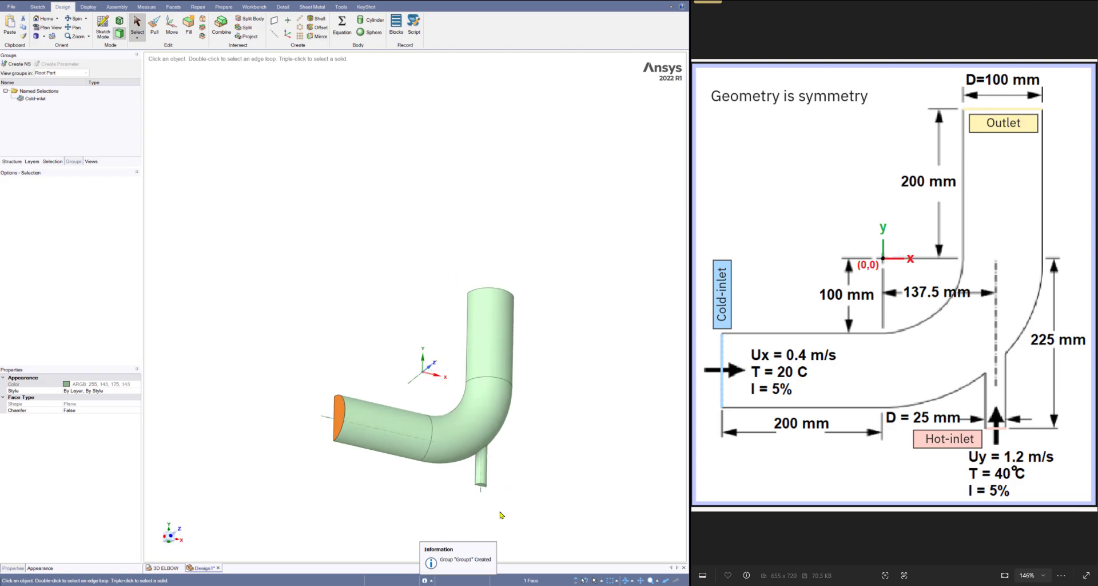
scroll(489, 497, "up", 2)
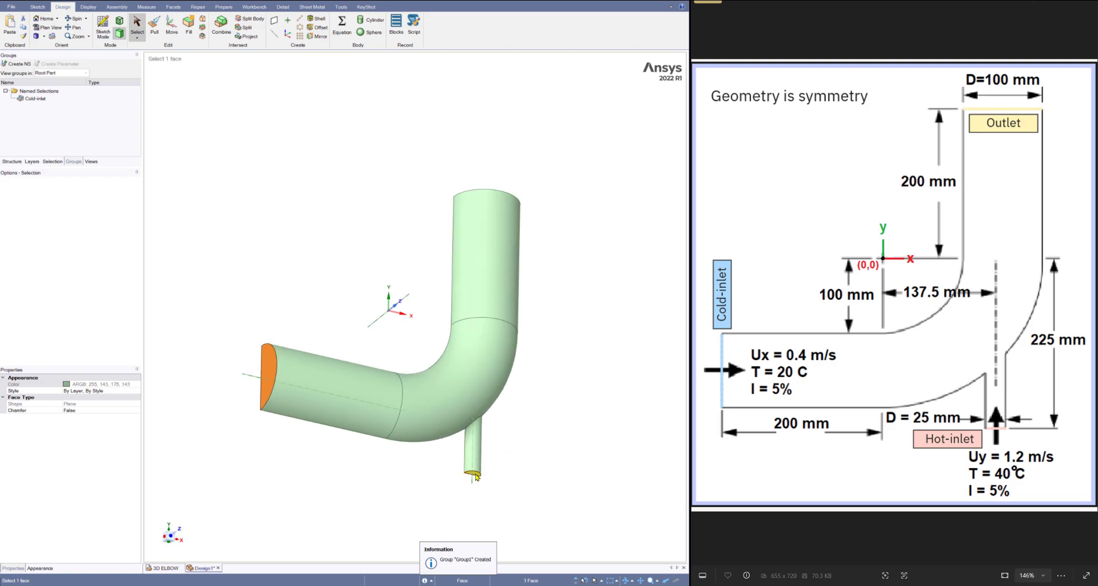
left_click(475, 474)
scroll(477, 476, "up", 3)
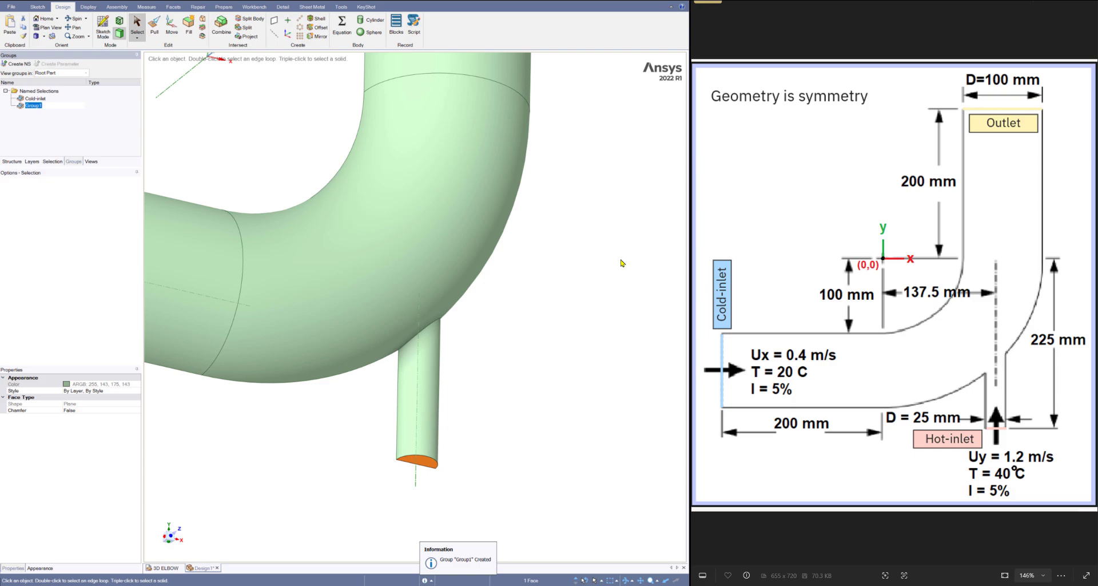
type("Hot-inlet")
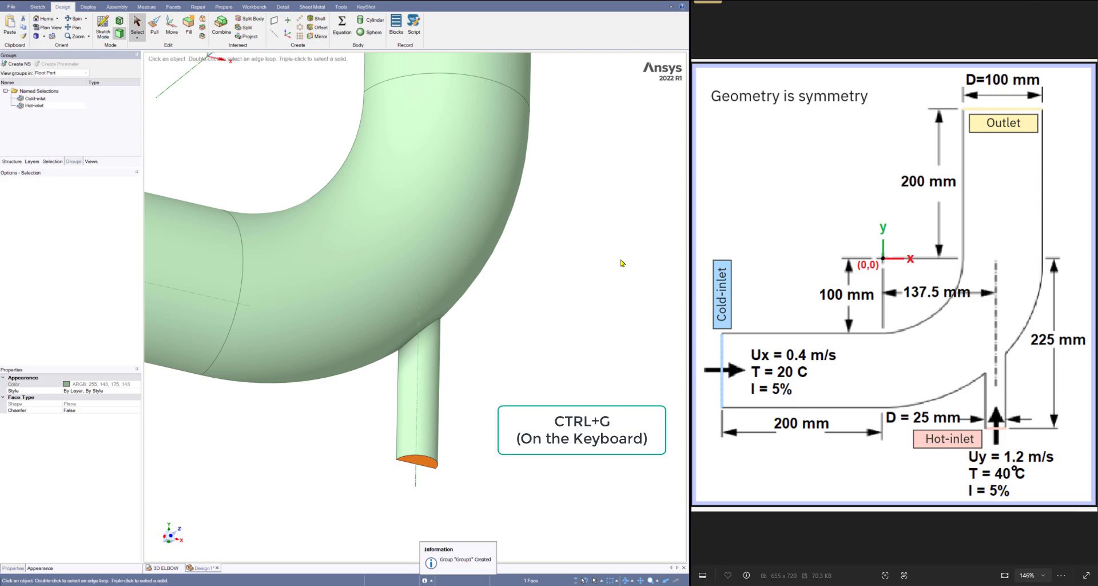
key("Return")
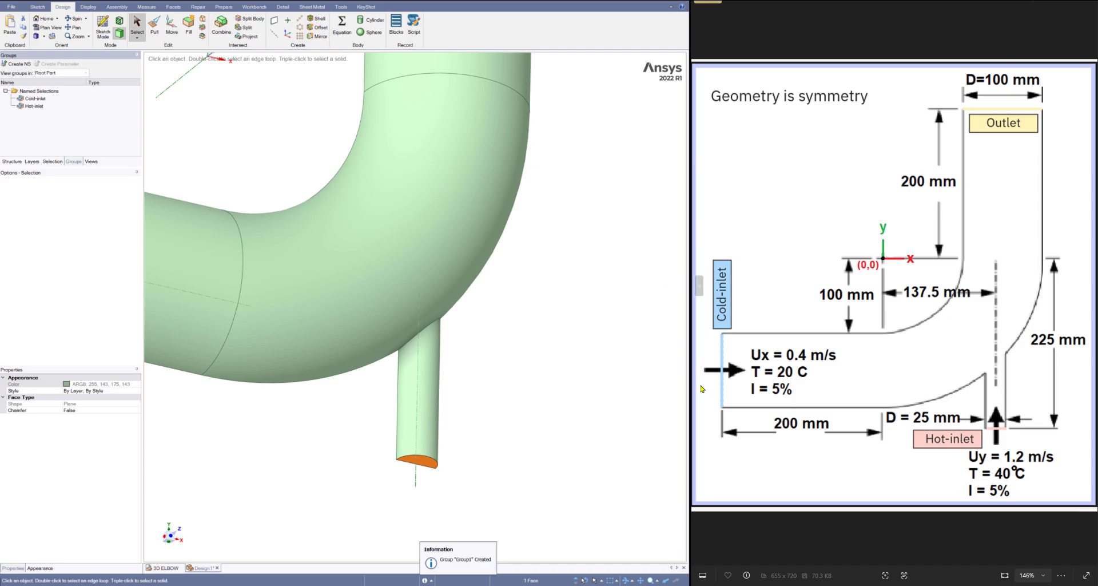
- Create a named selection called Outlet from the semicircular top face of the large vertical pipe
scroll(498, 382, "down", 4)
middle_click_drag(544, 177, 493, 169)
left_click(493, 170)
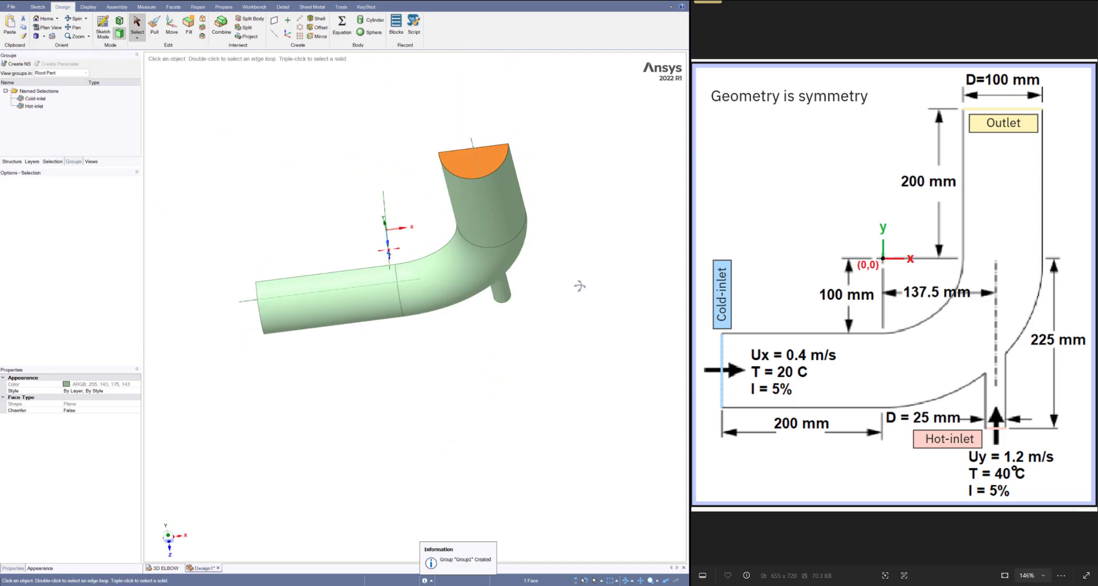
middle_click_drag(581, 282, 589, 273)
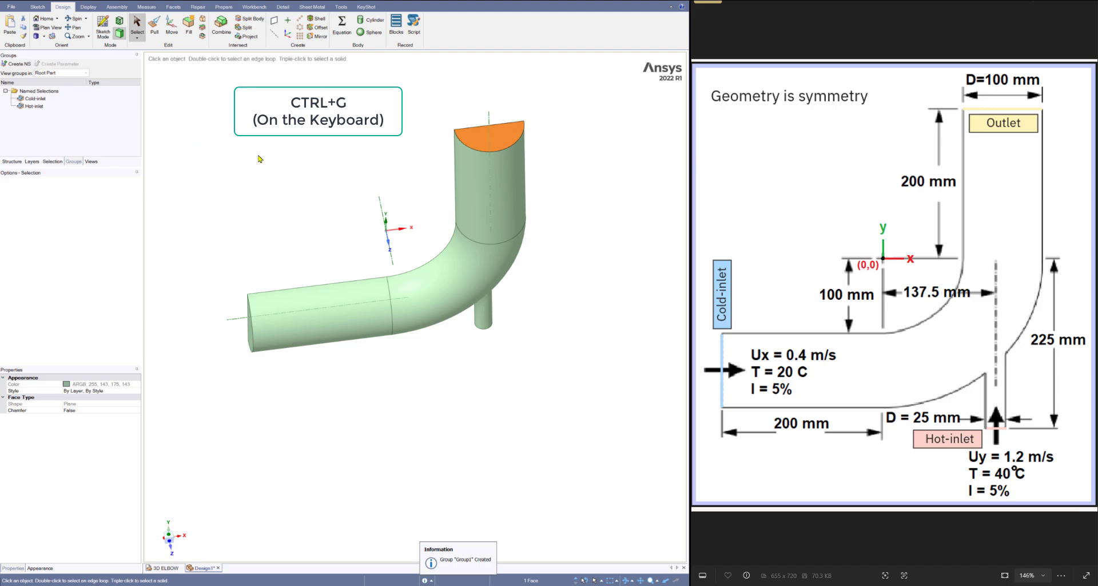
key("ctrl+g")
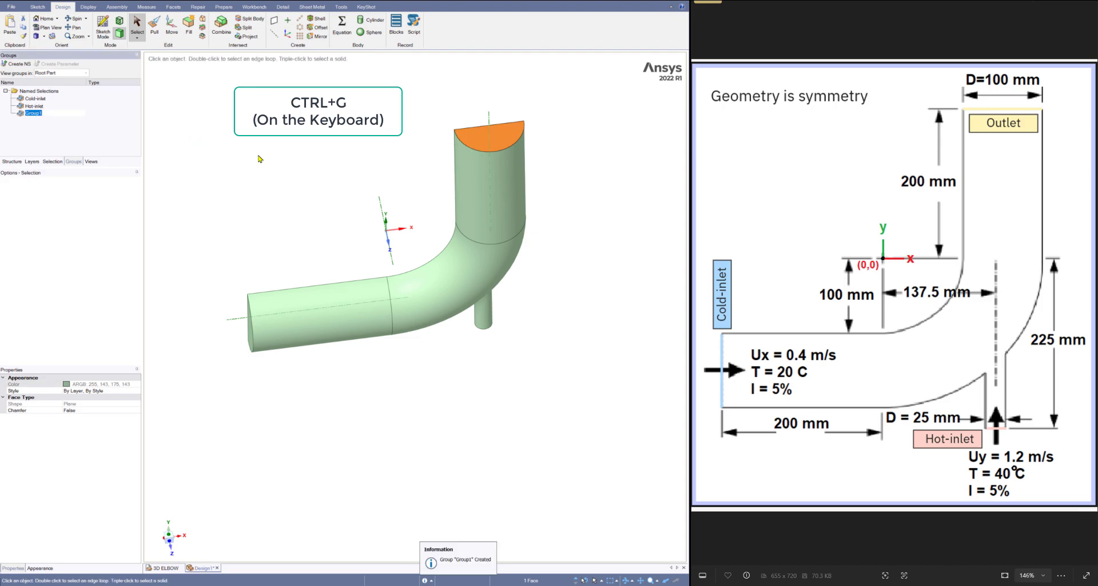
type("Outlet")
key("Return")
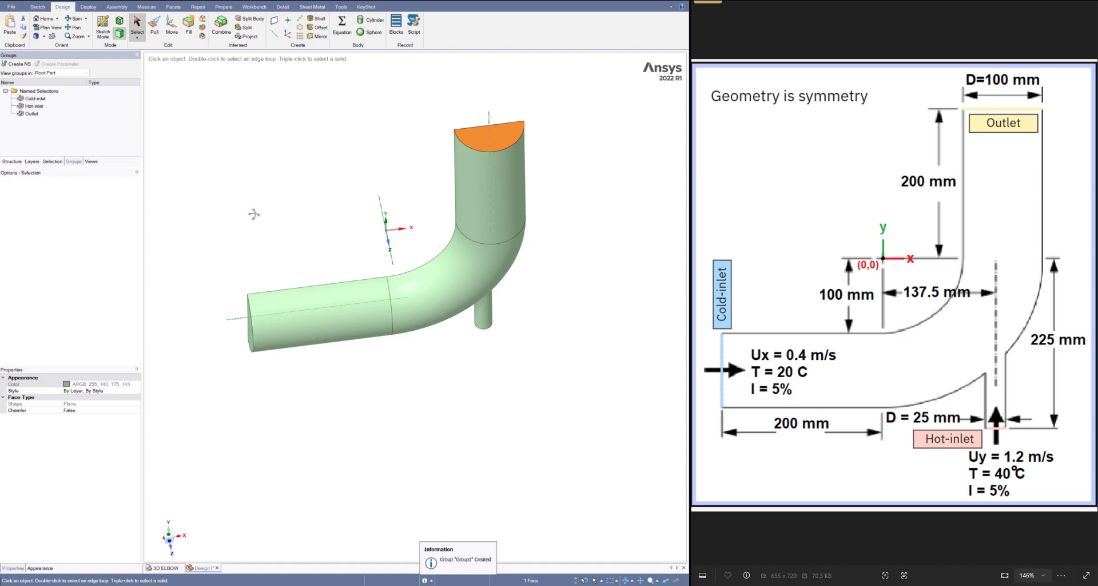
- Group the outer faces of the horizontal pipe, the bend and the large vertical pipe into a named selection called wall-elbow
middle_click_drag(254, 214, 253, 204)
left_click(473, 430)
middle_click_drag(474, 430, 476, 417)
left_click(309, 331)
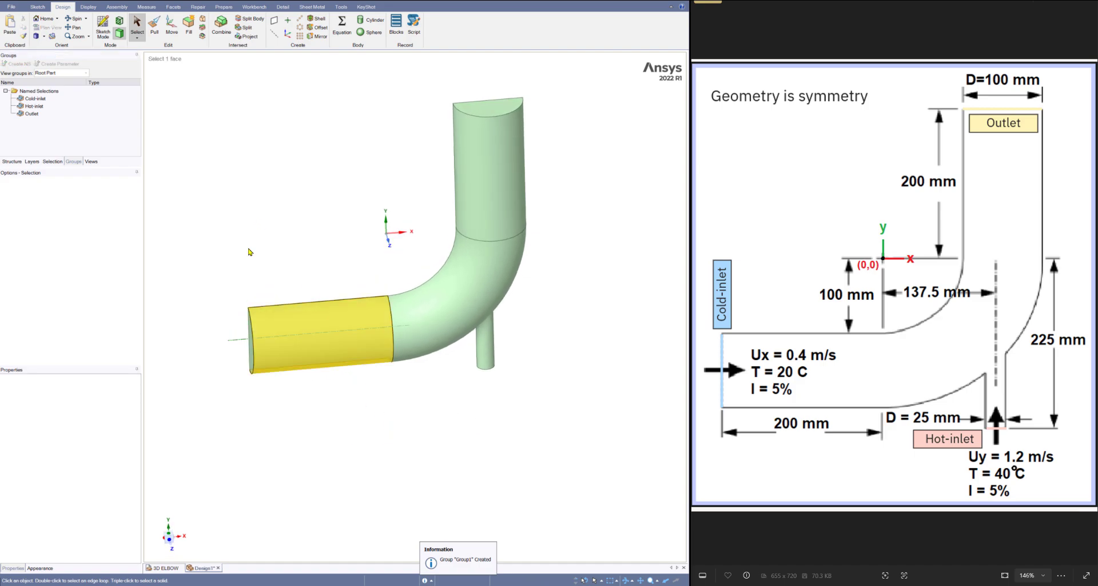
left_click(249, 252)
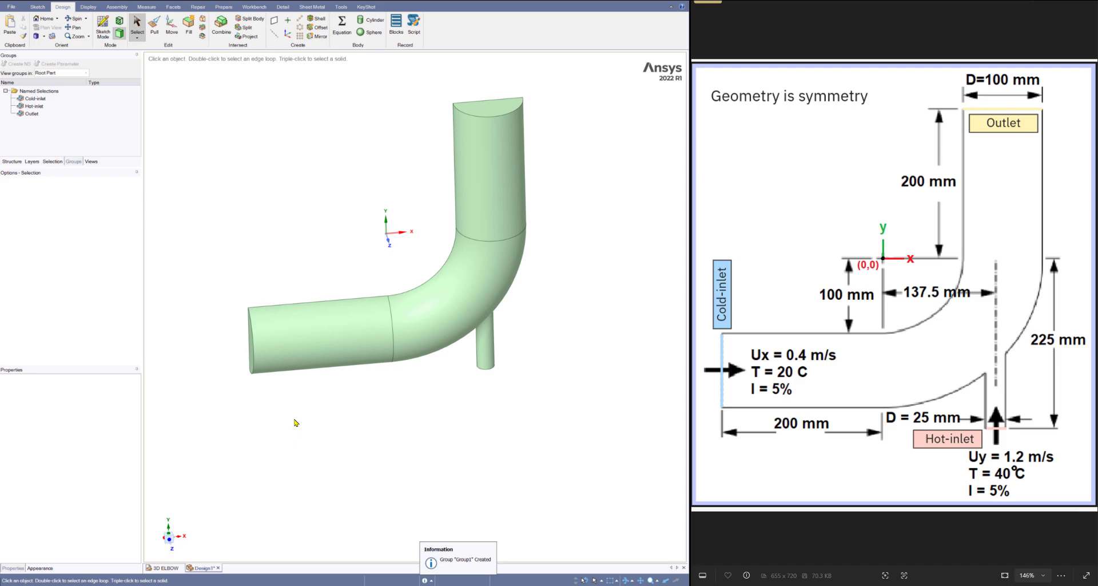
scroll(299, 417, "up", 1)
scroll(457, 413, "down", 1)
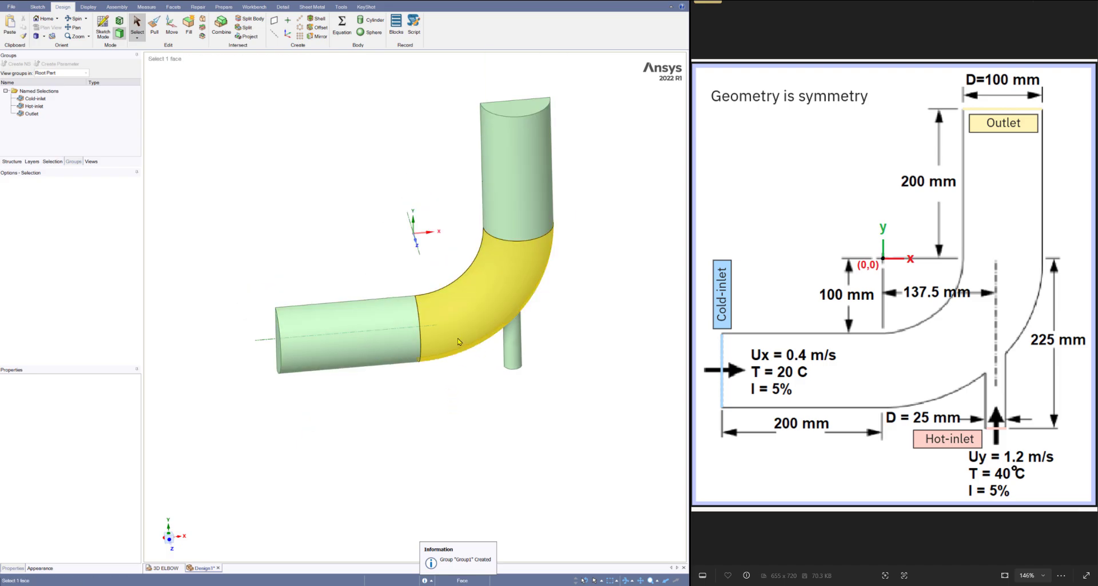
left_click(351, 354)
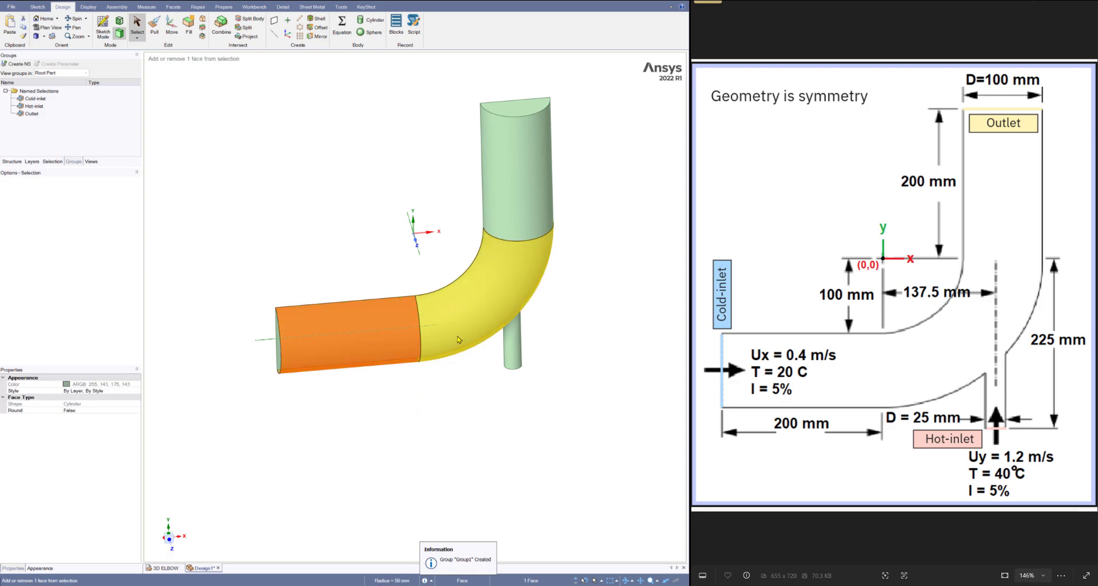
left_click(527, 286, "ctrl")
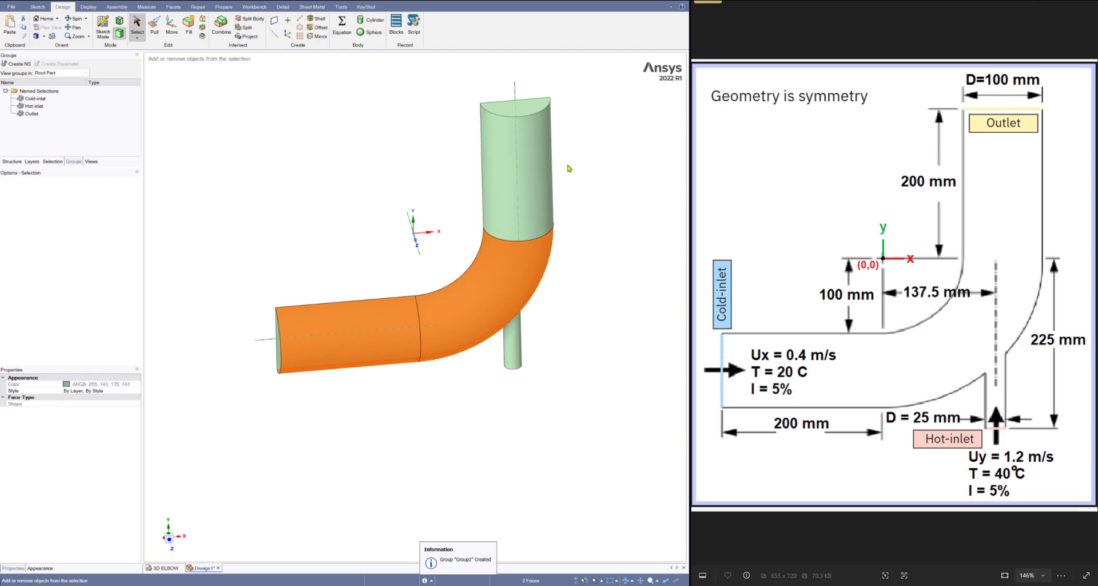
left_click(532, 183, "ctrl")
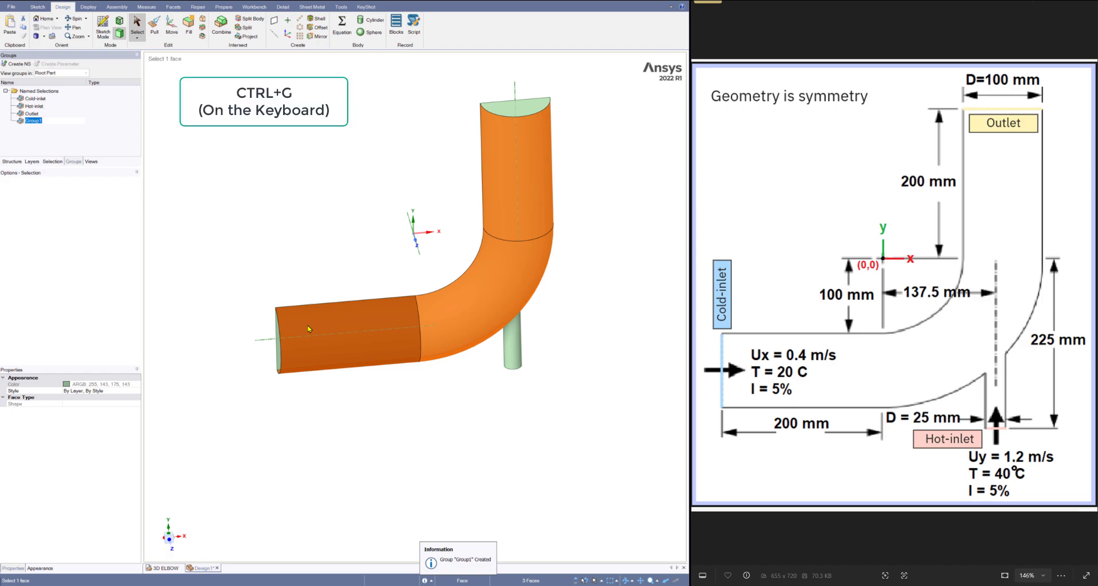
type("wall-elbow")
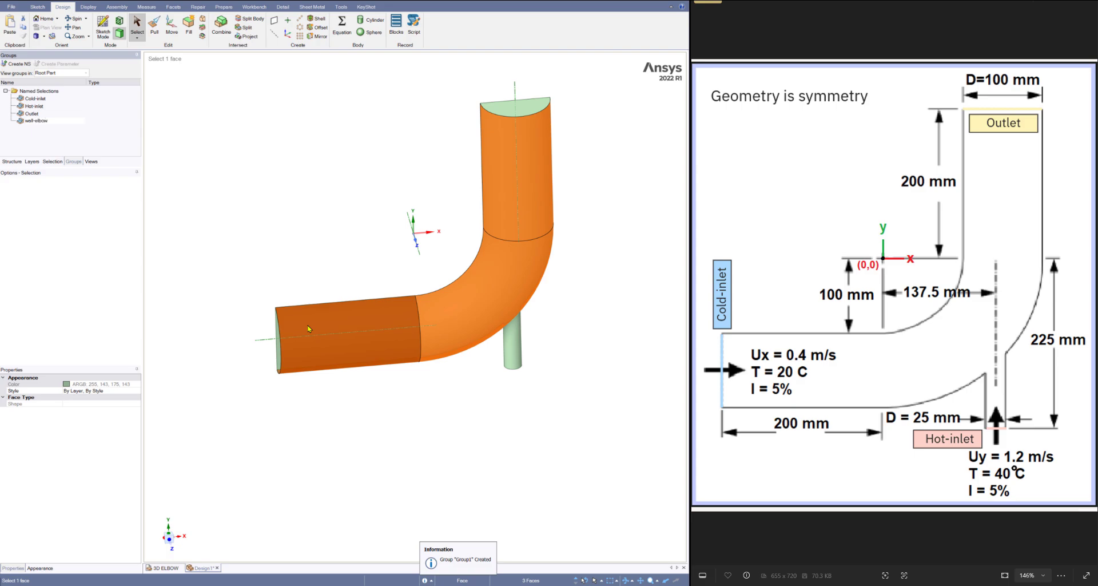
key("Return")
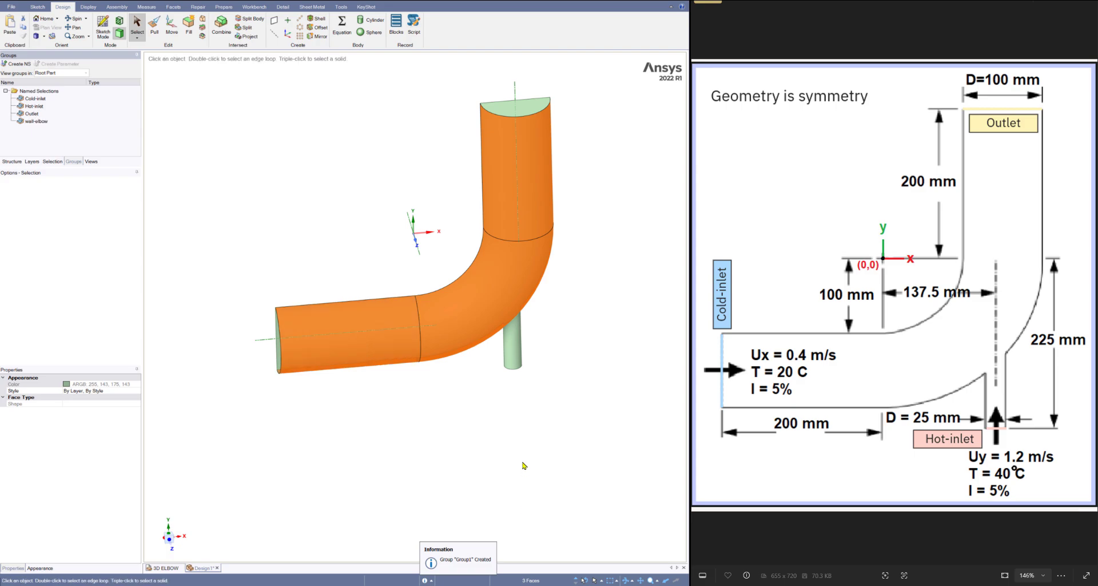
- Create a named selection called wall-inlet from the outer cylindrical face of the small vertical pipe
left_click(527, 421)
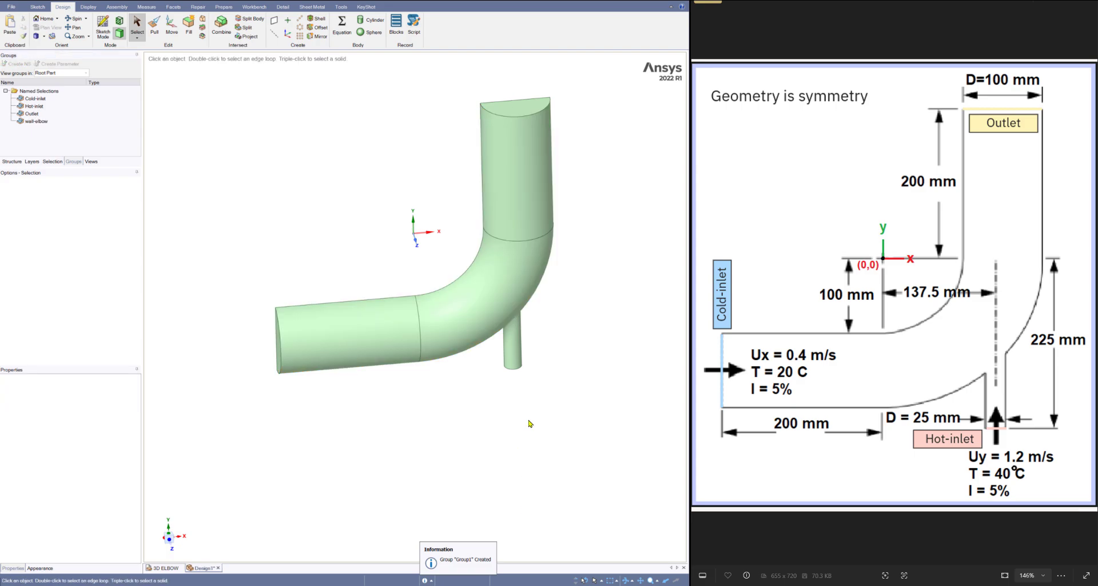
left_click(519, 359)
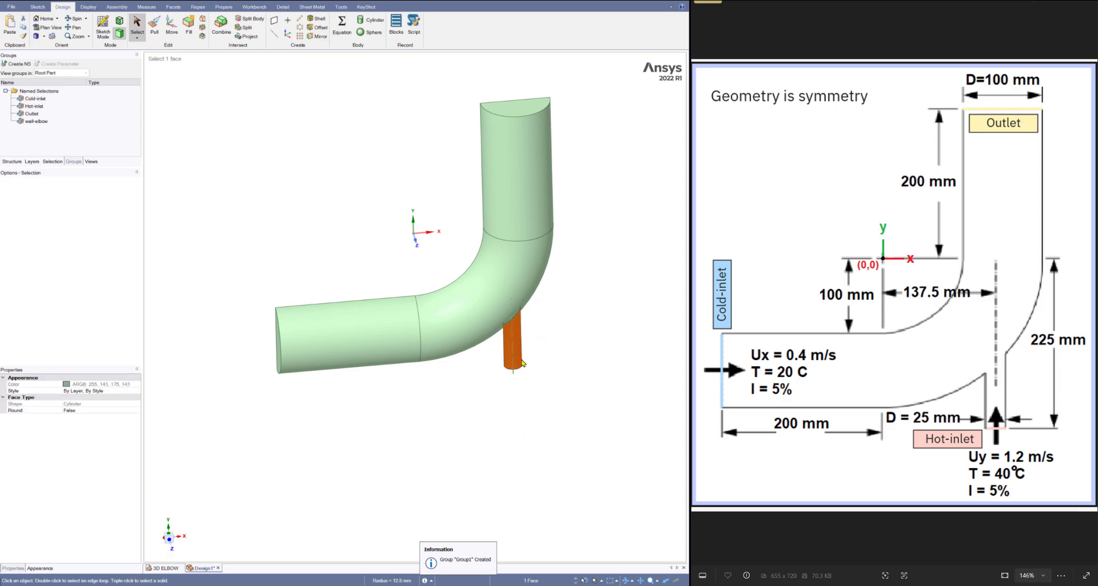
middle_click_drag(503, 417, 501, 415)
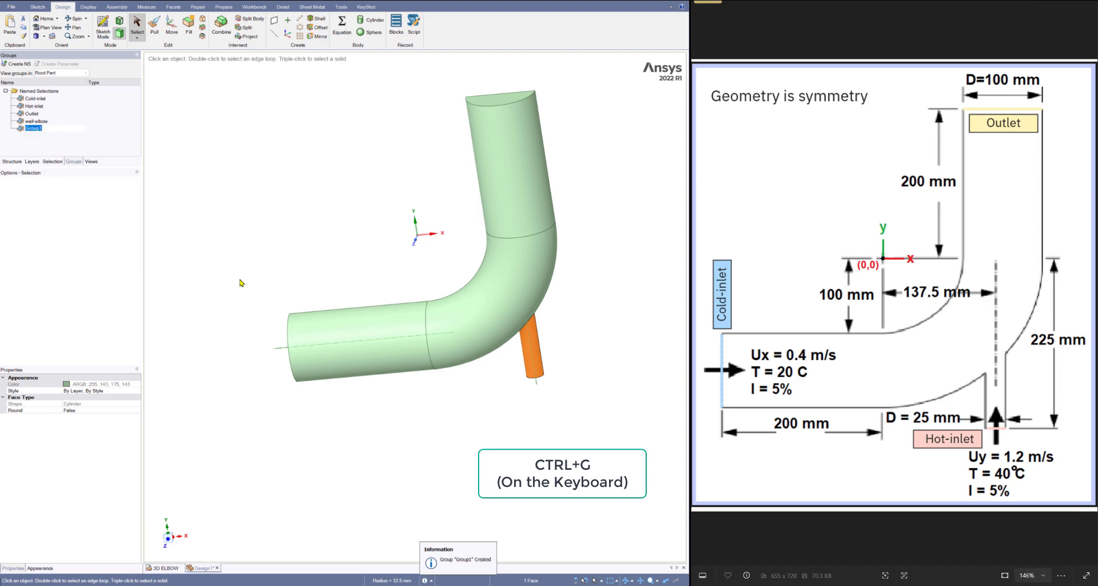
type("wall-inlet")
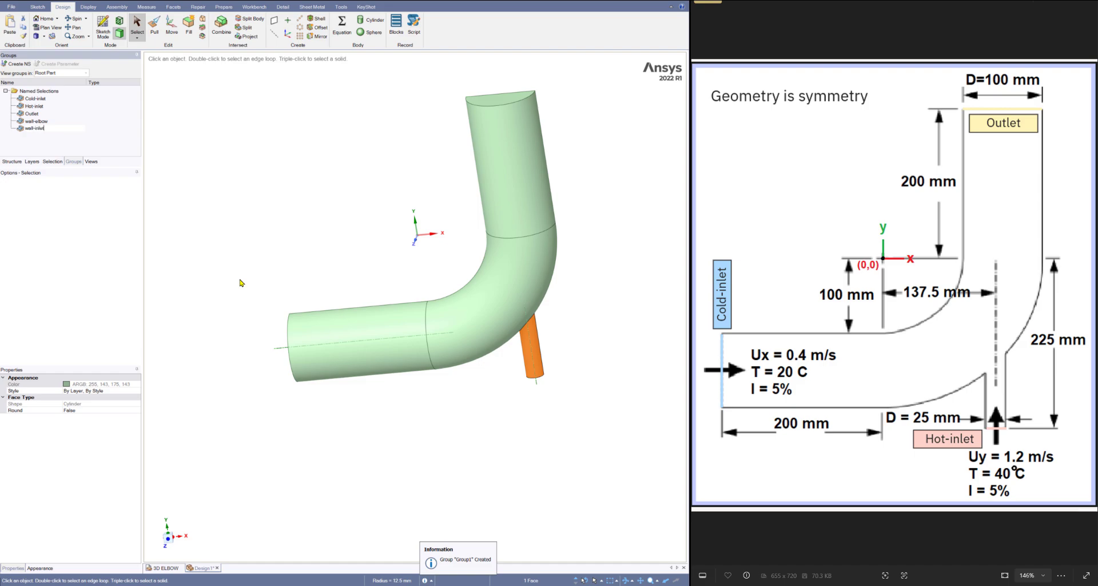
key("Return")
- Create a named selection called Symmetry-XYPlane from the flat cut face of the half elbow
scroll(486, 455, "down", 1)
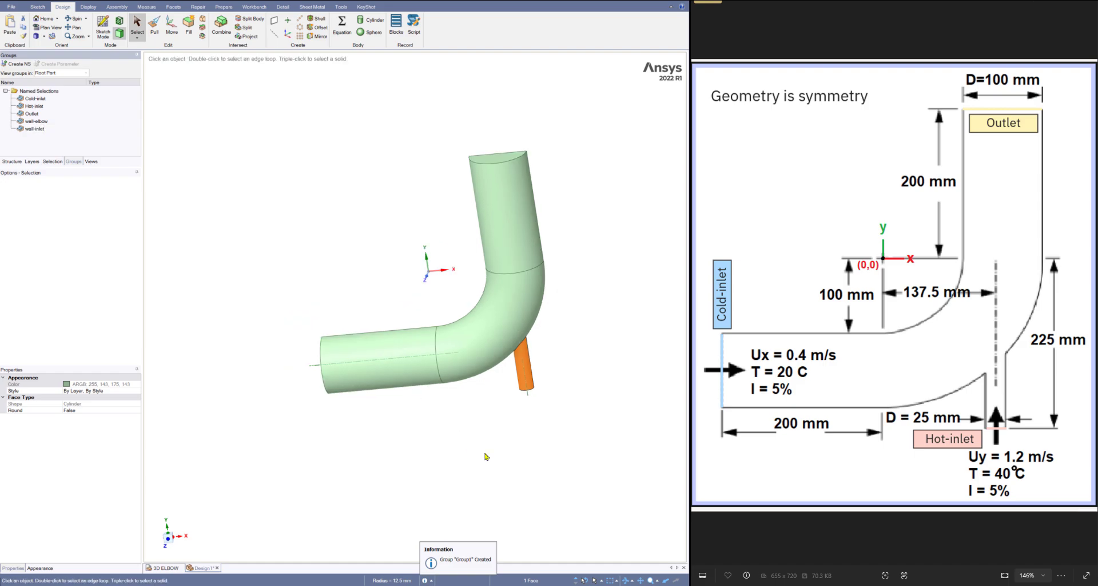
left_click(496, 452)
middle_click_drag(496, 452, 358, 477)
left_click(354, 293)
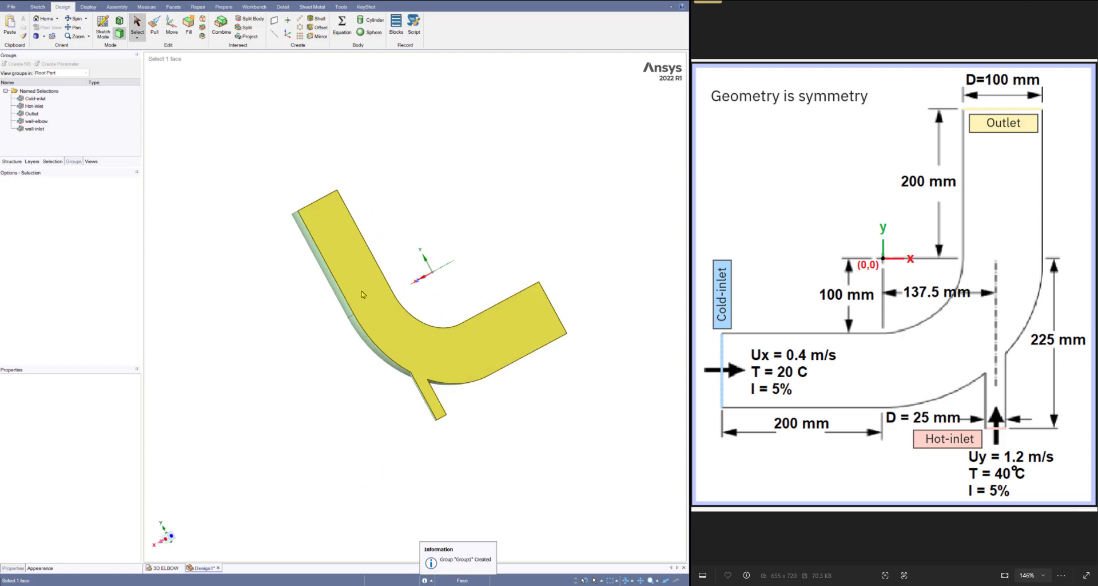
left_click(362, 294)
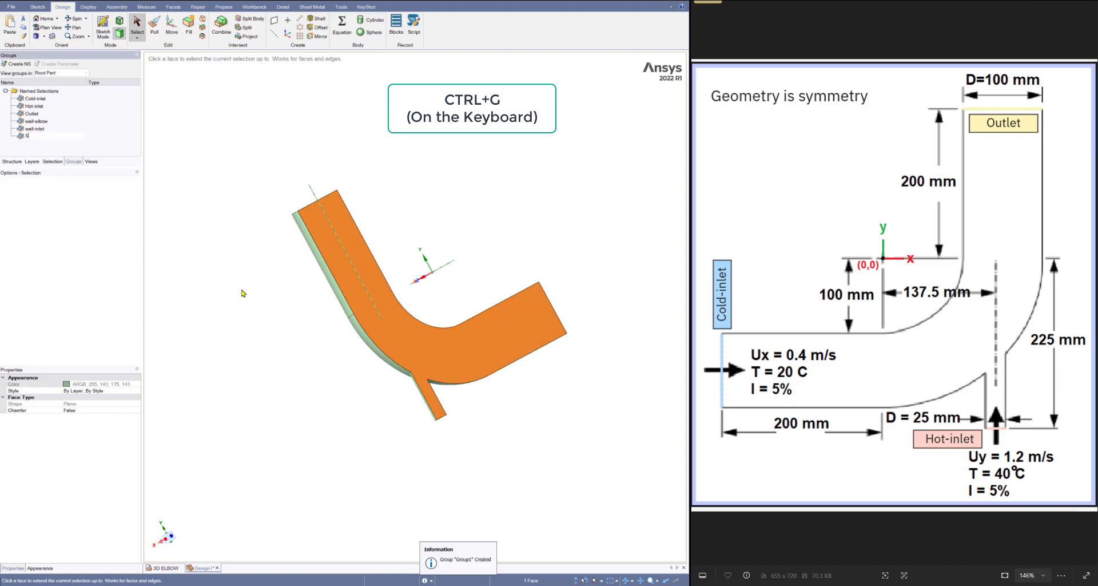
type("Symmetry-")
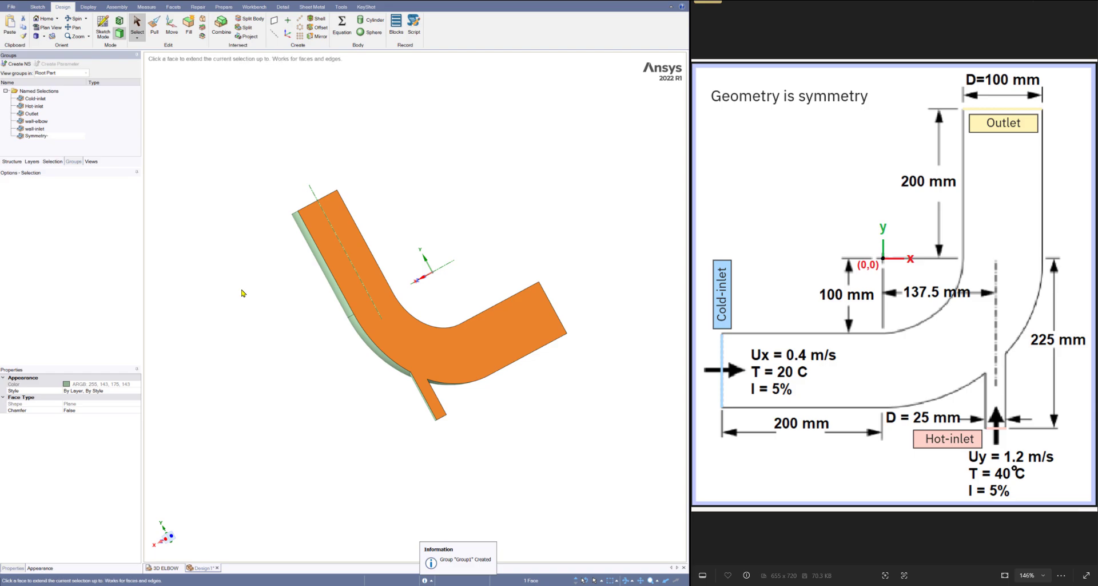
type("XYPlane")
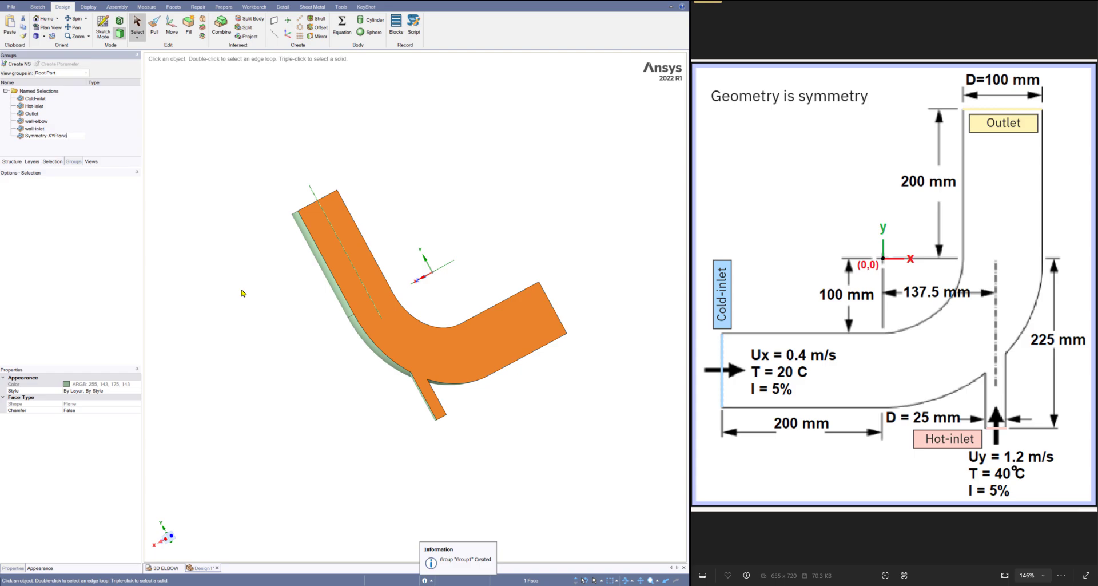
left_click(355, 446)
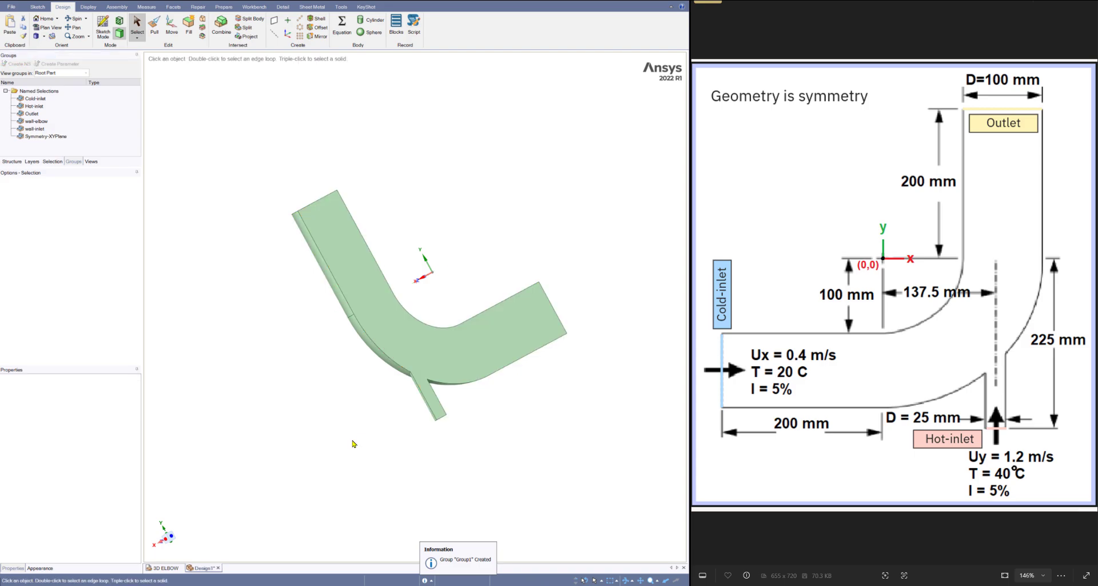
- Review the faces assigned to the Hot-inlet, Outlet, wall-elbow, wall-inlet and Symmetry-XYPlane named selections
left_click(35, 113)
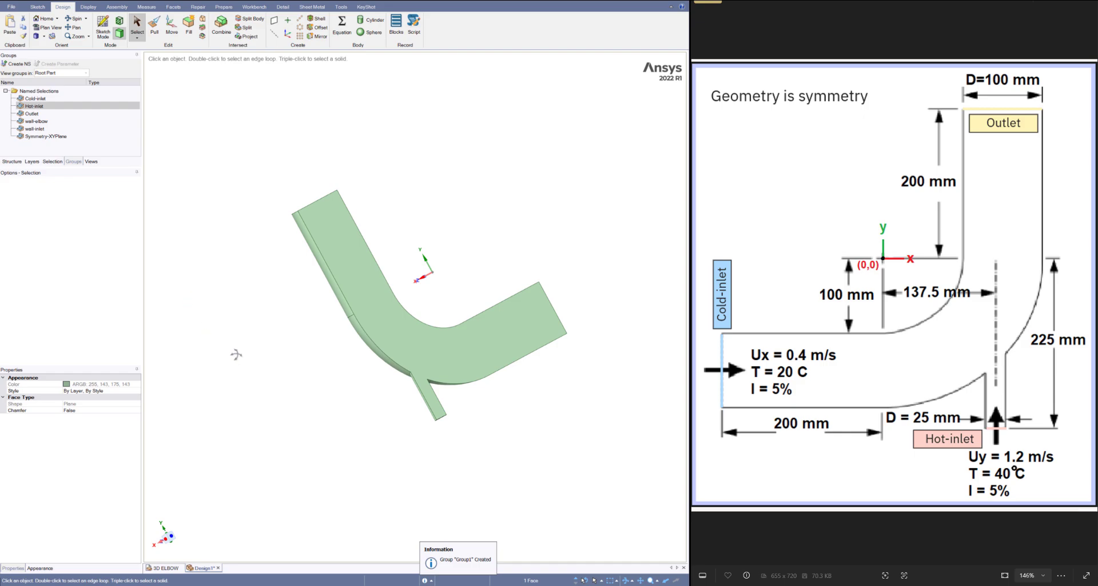
middle_click_drag(236, 355, 246, 359)
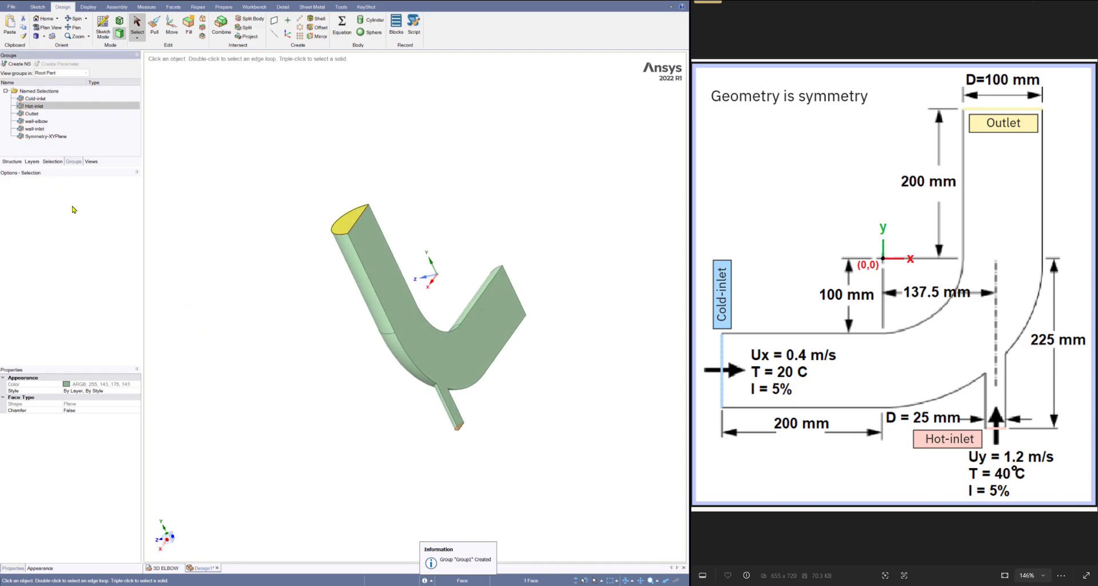
left_click(31, 114)
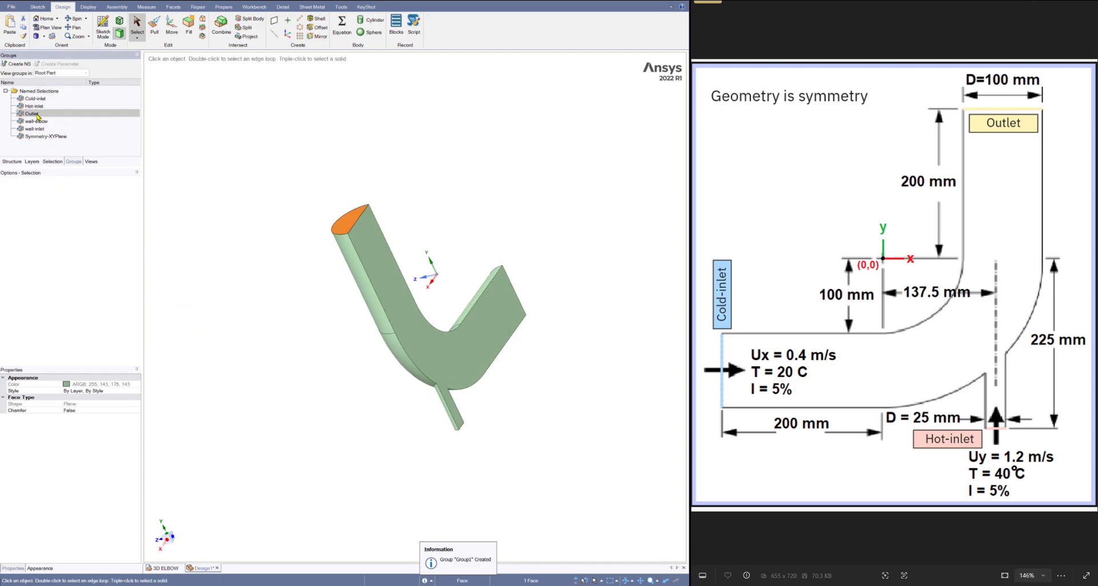
left_click(33, 123)
middle_click_drag(300, 411, 414, 395)
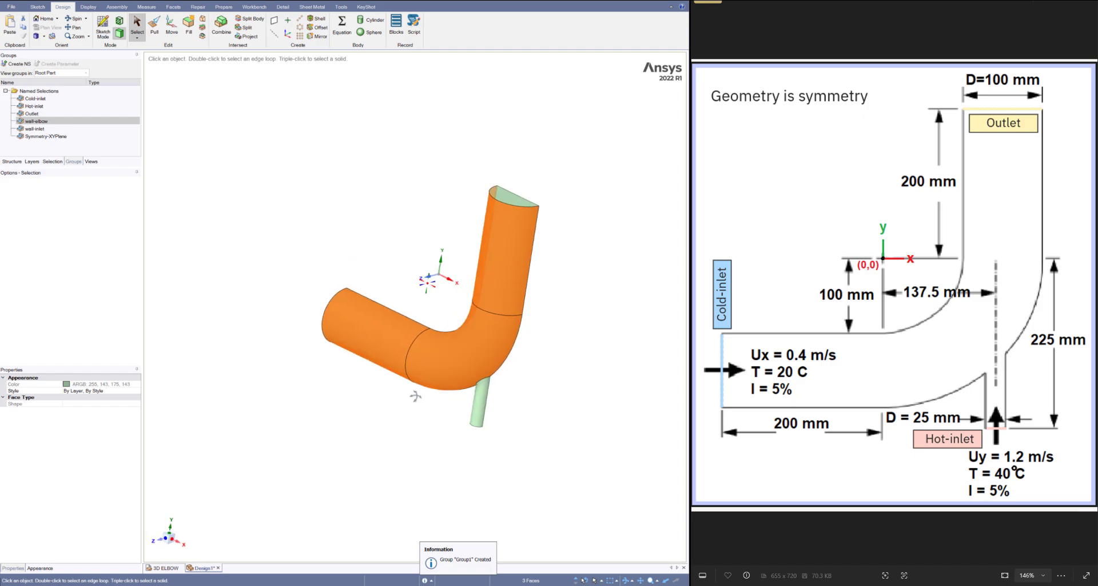
left_click(35, 129)
left_click(40, 136)
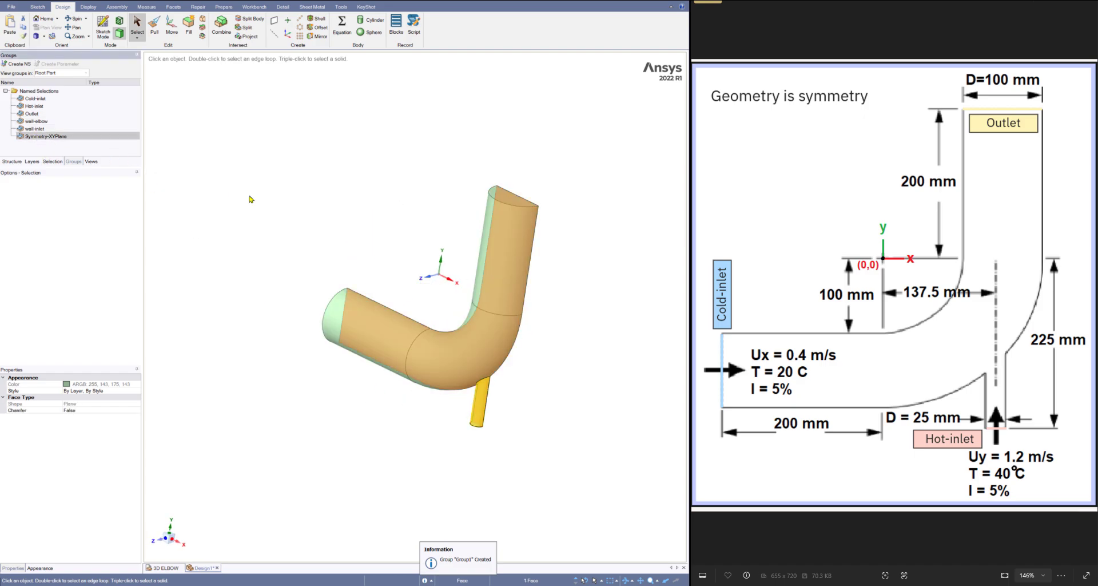
left_click(221, 217)
middle_click_drag(225, 284, 193, 293)
- Save the design as a SpaceClaim file named ELBOW in the mixing elbow project's Files folder
left_click(12, 161)
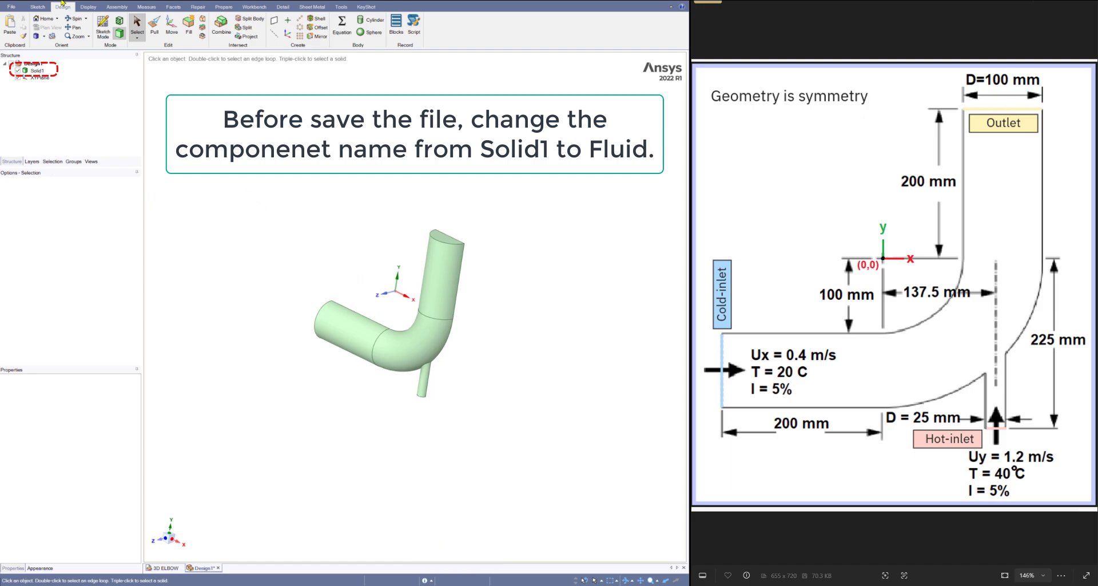
left_click(11, 7)
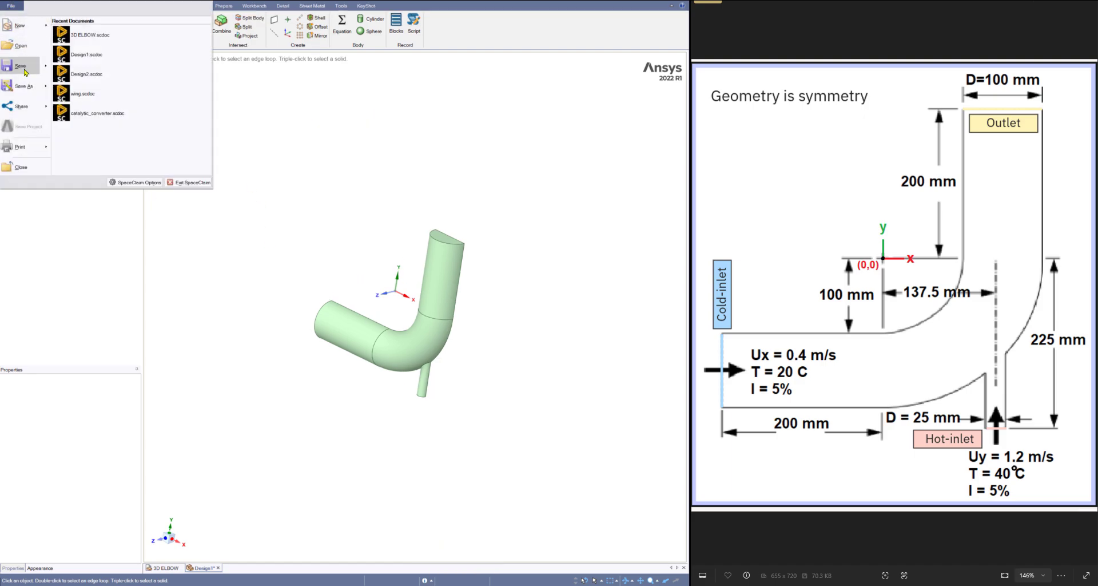
left_click(23, 67)
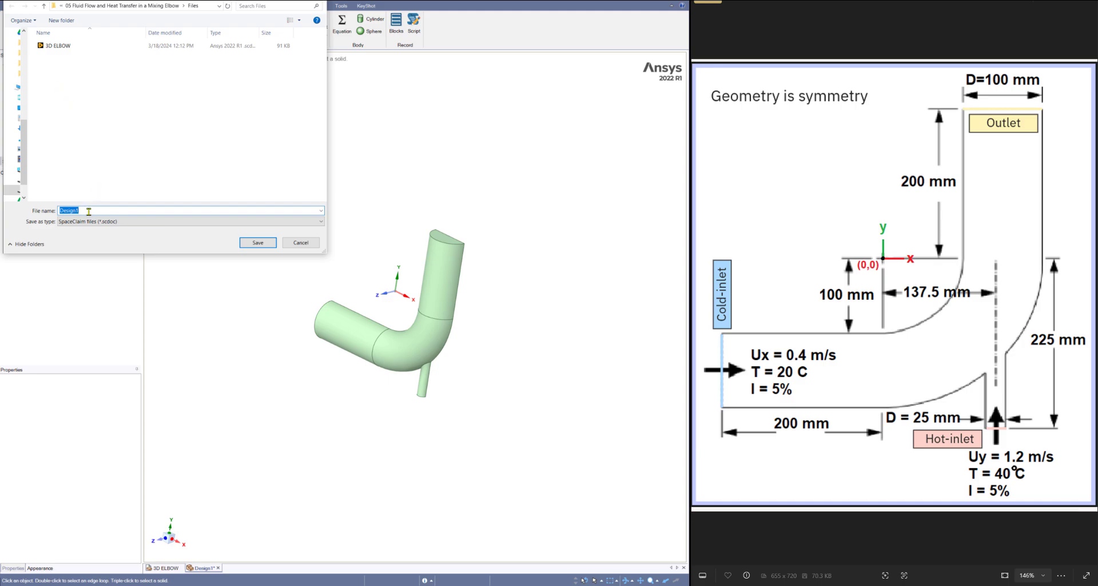
type("ELBOW")
key("Return")
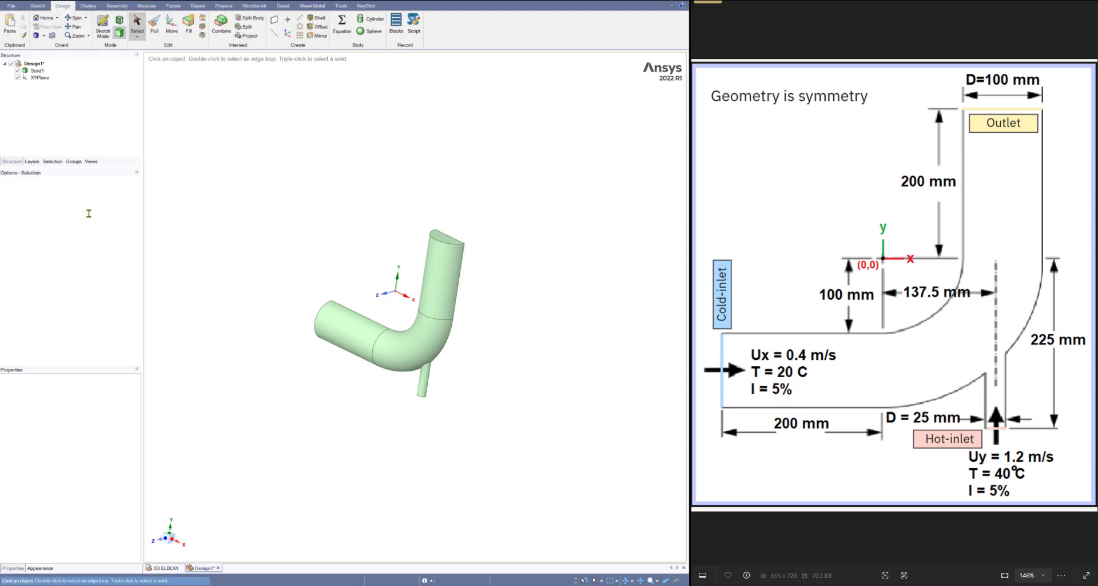
left_click(376, 337)
scroll(286, 345, "up", 3)
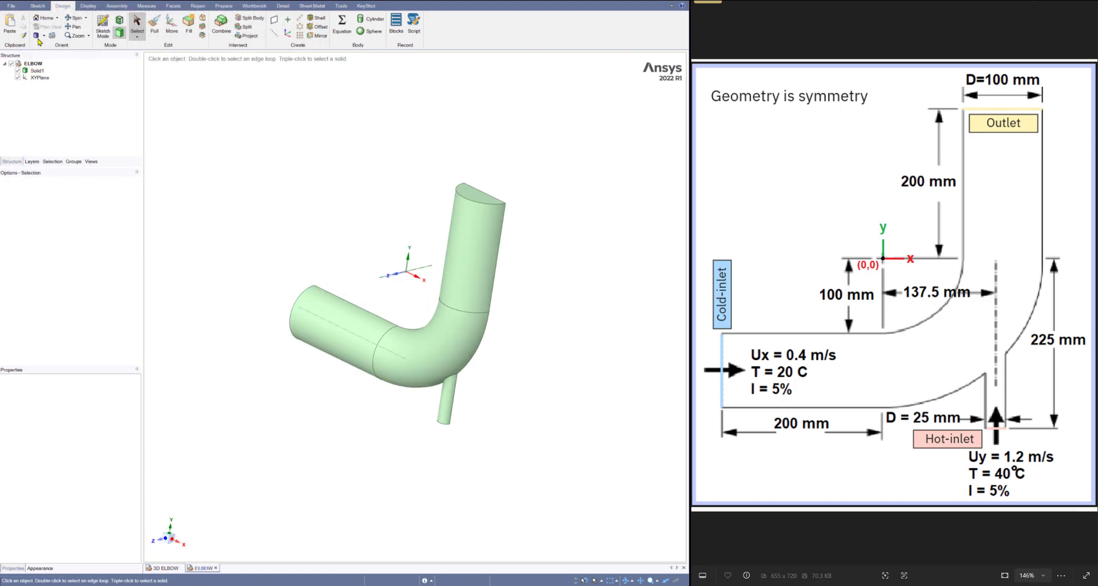
scroll(335, 393, "up", 2)
left_click(152, 372)
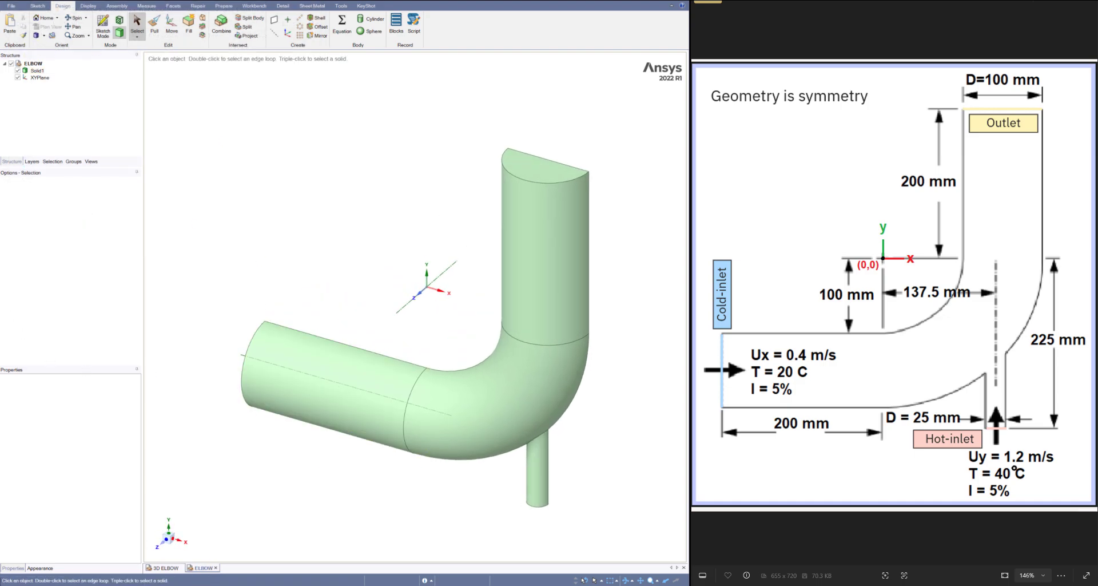